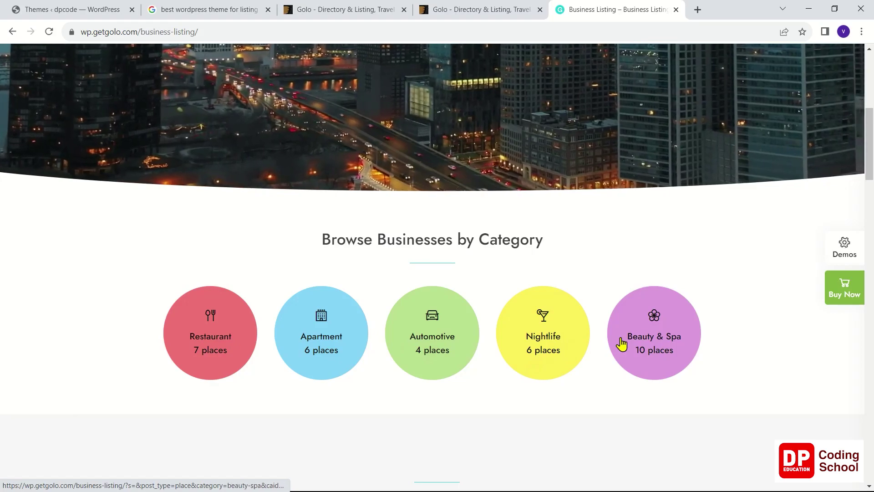
Open the Restaurant category in the business listing demo and look through its place listings and map
click(236, 340)
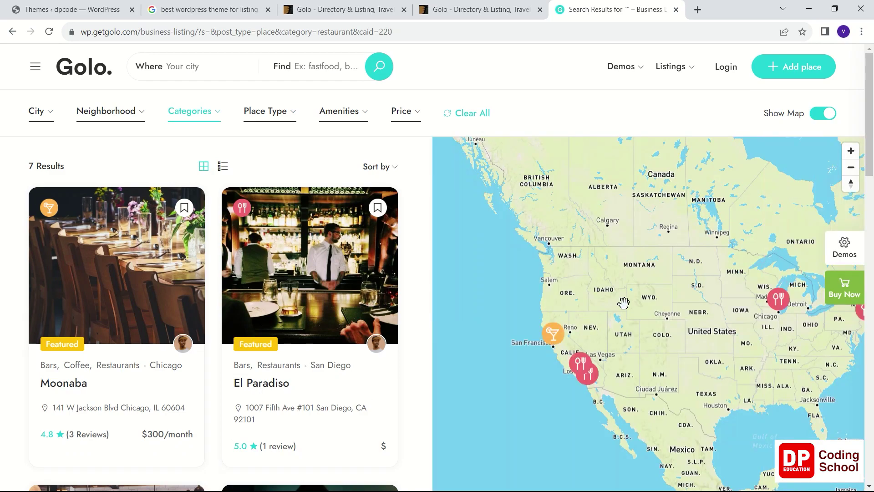
scroll(658, 345, down, 1)
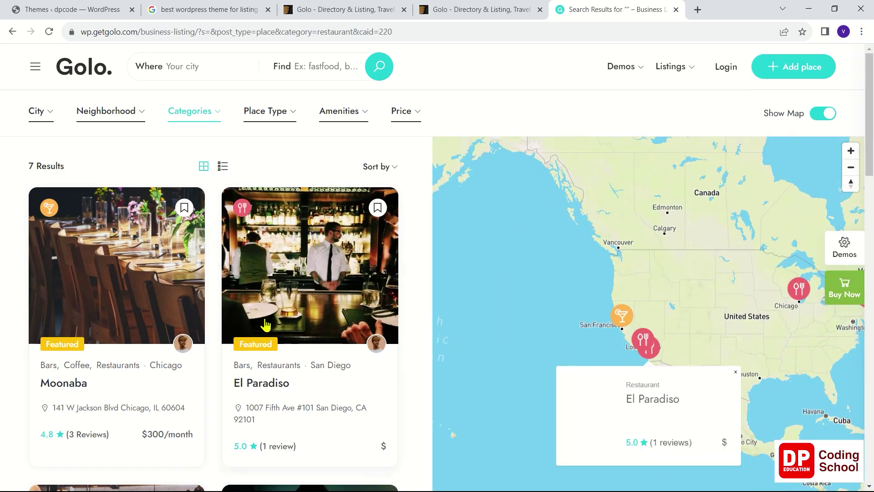
scroll(274, 316, down, 10)
scroll(273, 316, down, 10)
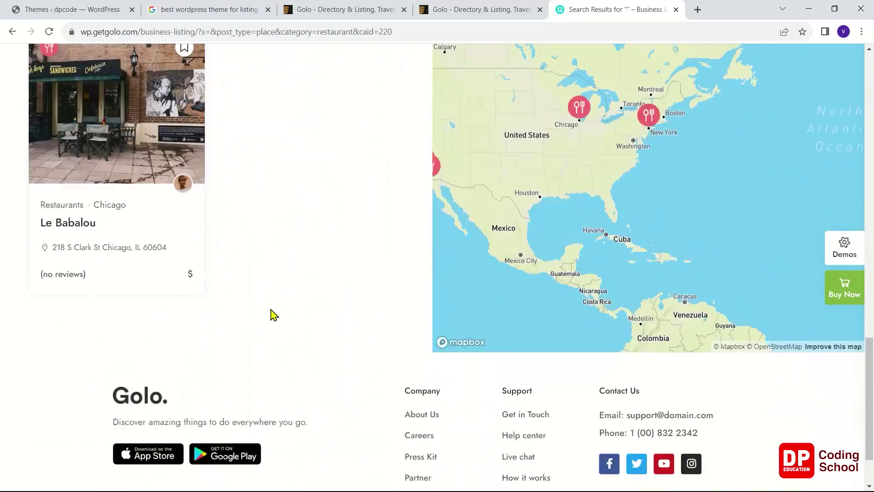
scroll(274, 316, up, 3)
scroll(273, 314, up, 3)
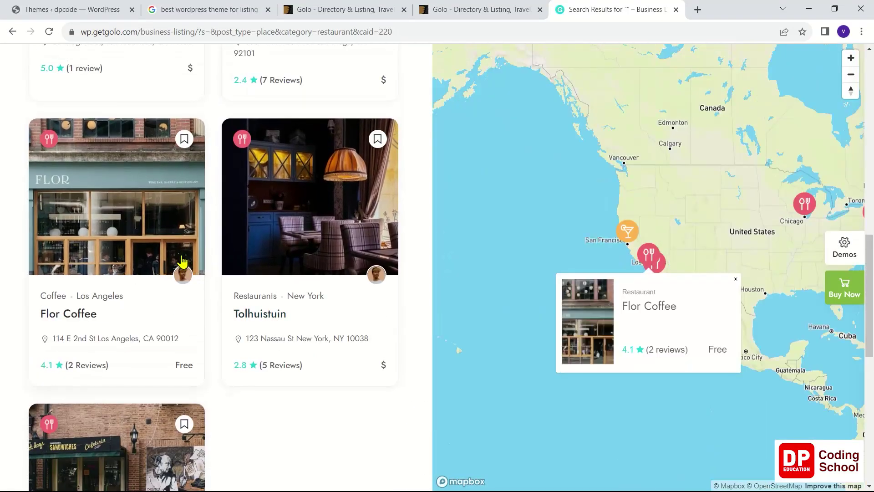
scroll(260, 257, up, 3)
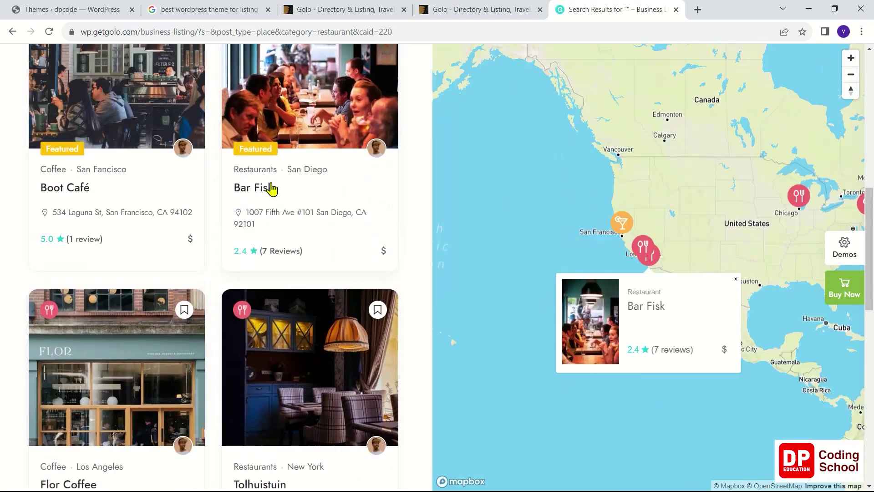
scroll(204, 191, up, 2)
scroll(125, 196, up, 6)
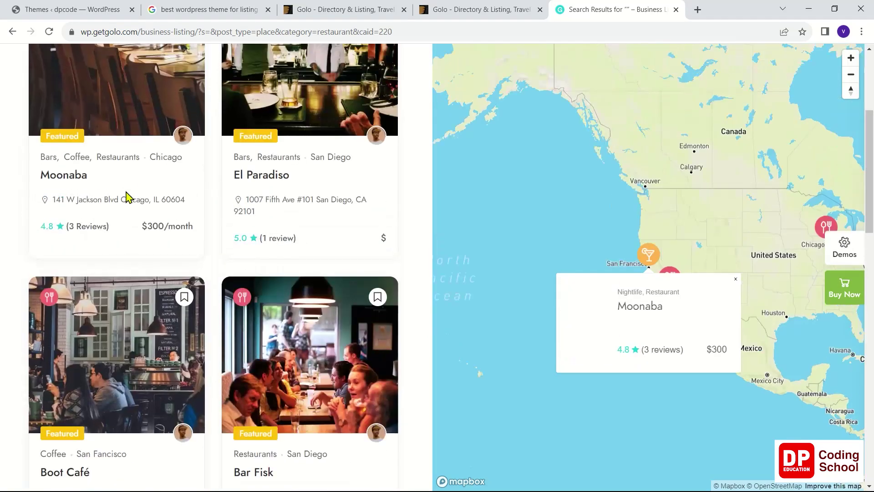
scroll(366, 248, up, 1)
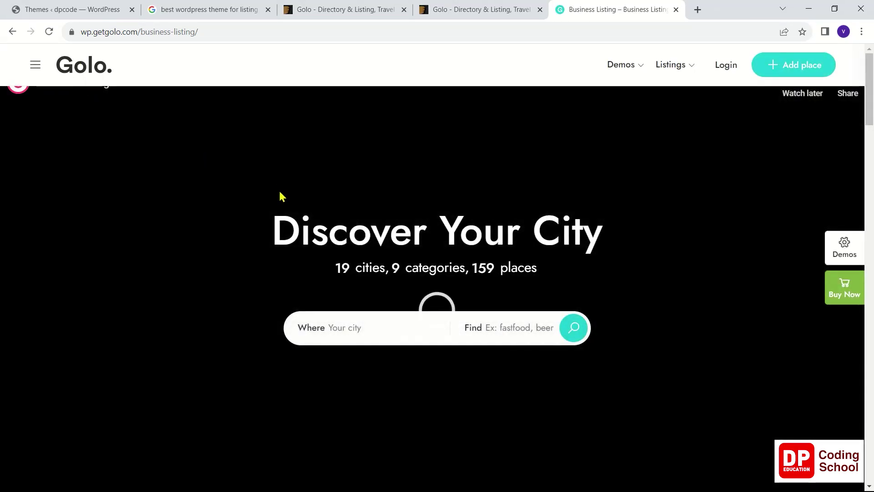
Look through the demo homepage's sections, from the trending business places down to the blog posts
scroll(280, 193, down, 12)
scroll(283, 186, down, 15)
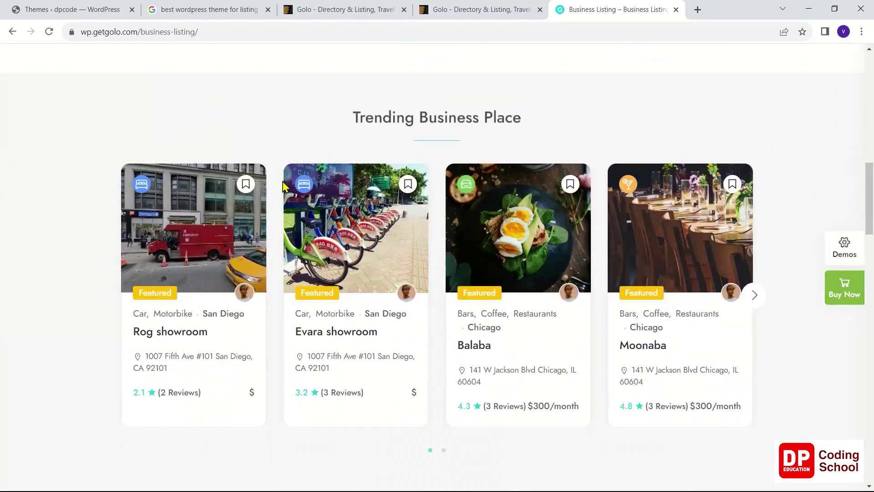
scroll(285, 181, down, 15)
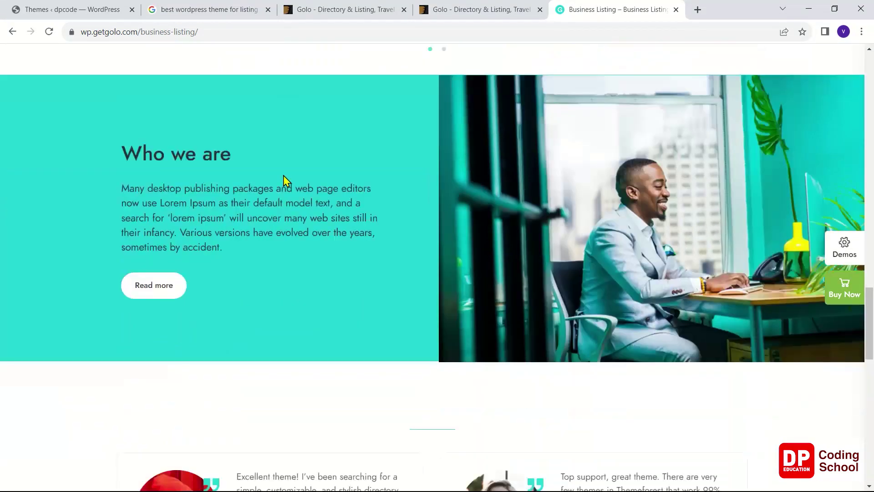
scroll(285, 181, down, 5)
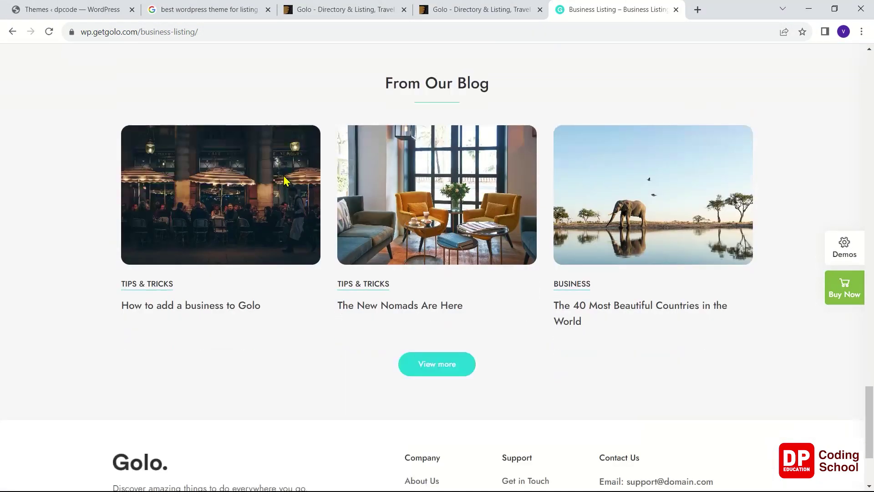
Open the demo's full blog page and look through its posts
click(427, 224)
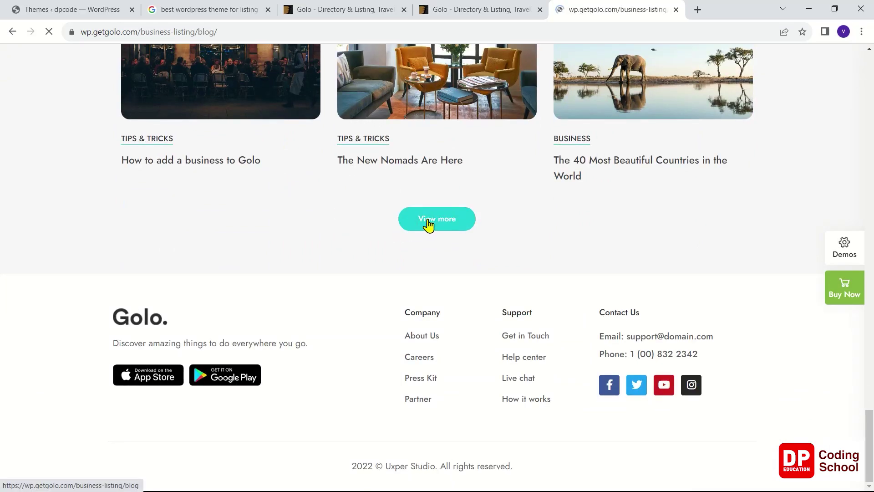
scroll(428, 225, down, 5)
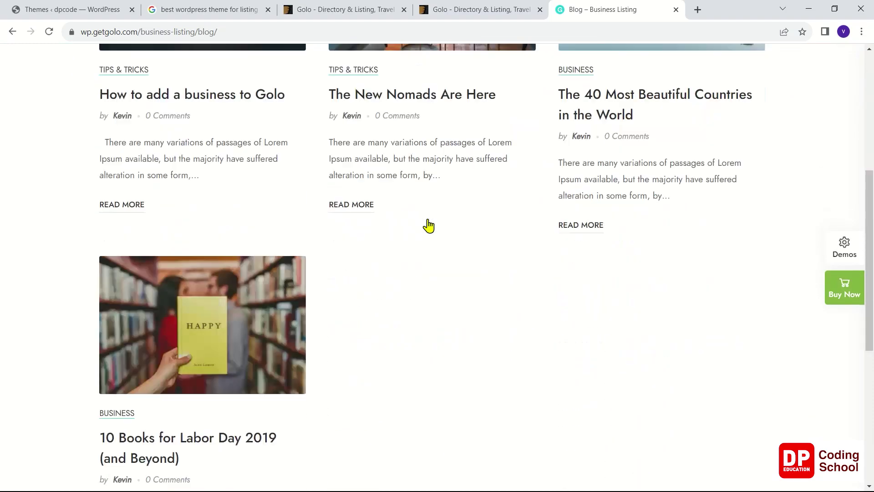
scroll(428, 225, down, 2)
scroll(428, 226, up, 10)
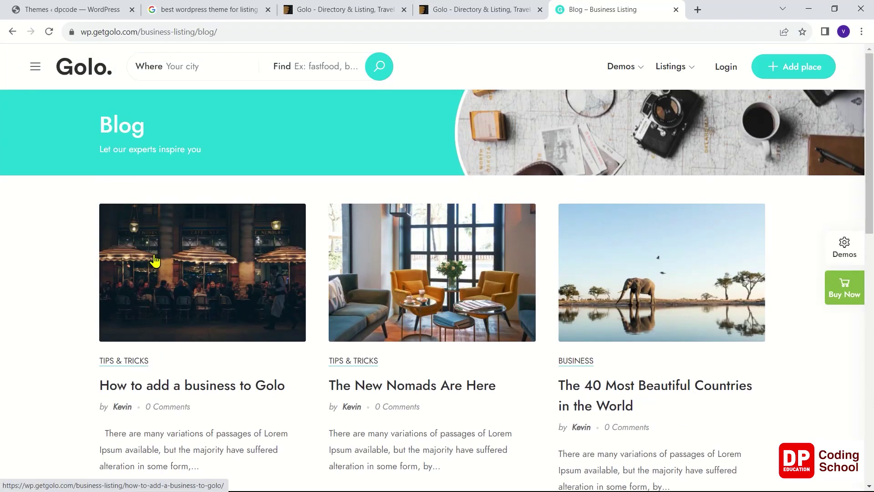
Open the blog post "How to add a business to Golo" and examine it down to the comment form and footer
click(171, 250)
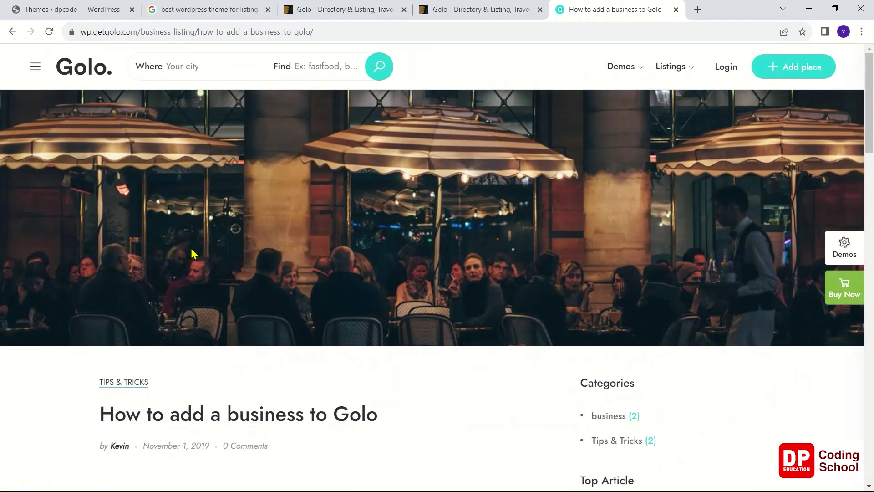
scroll(192, 254, down, 20)
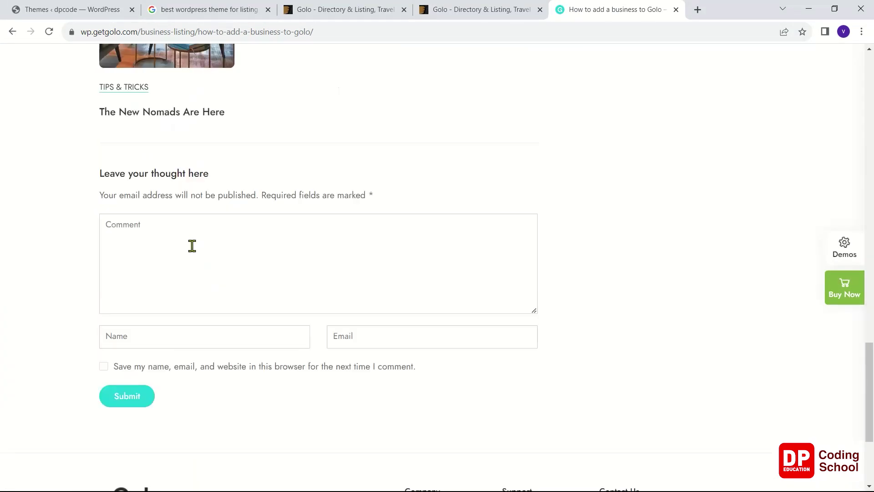
scroll(192, 246, down, 4)
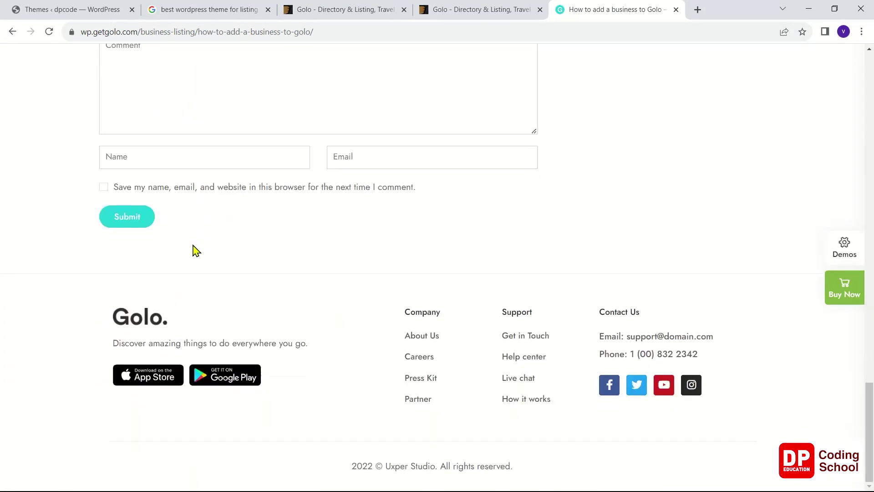
Close the Golo demo, theme preview and ThemeForest item pages and return to the WordPress Themes page
click(676, 9)
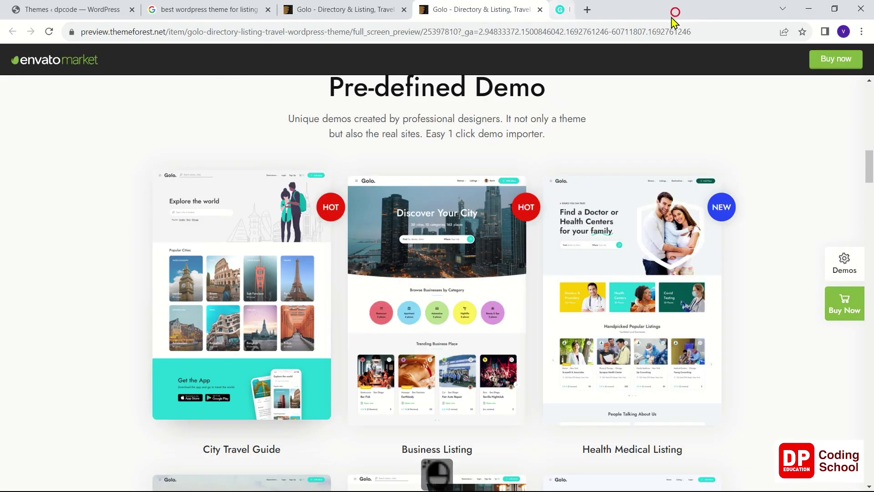
click(539, 10)
click(55, 6)
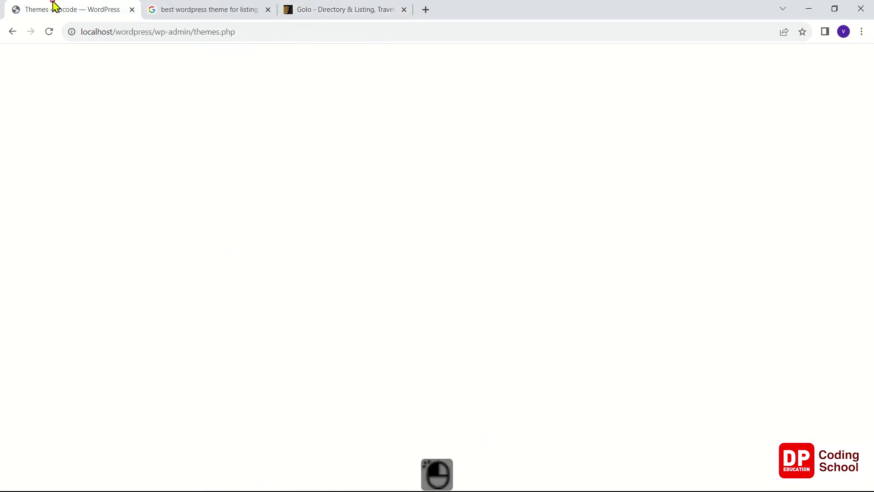
click(303, 6)
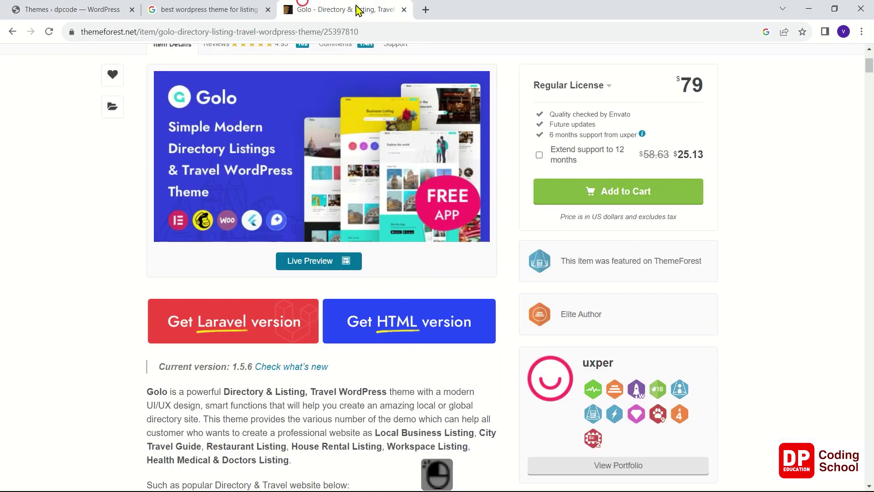
click(403, 10)
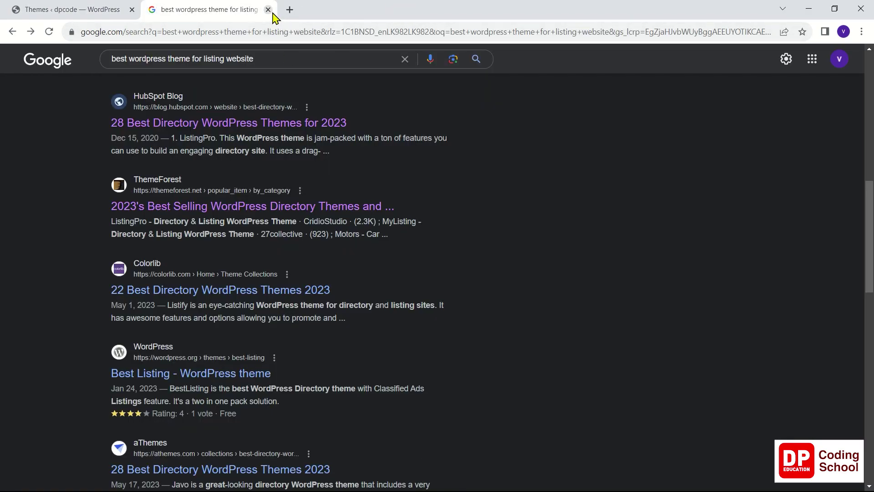
click(88, 12)
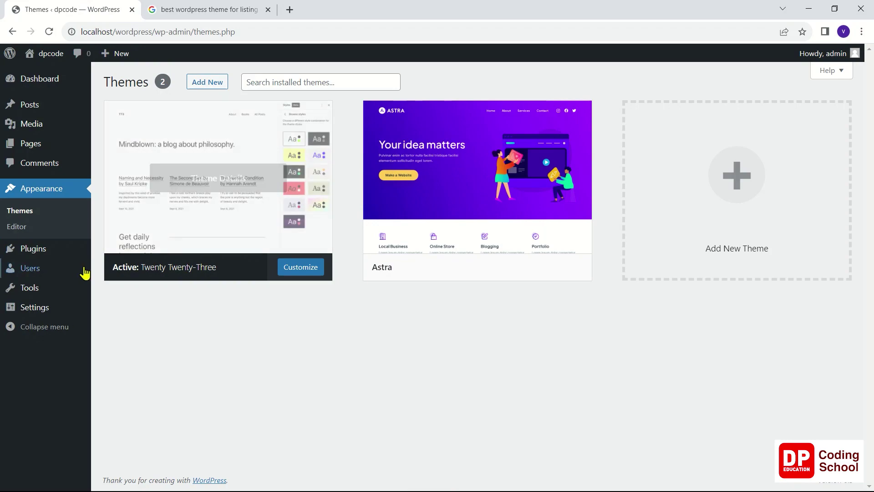
In the installed plugins, deactivate WP Reset and delete both WP Reset and Business Directory Plugin
click(45, 252)
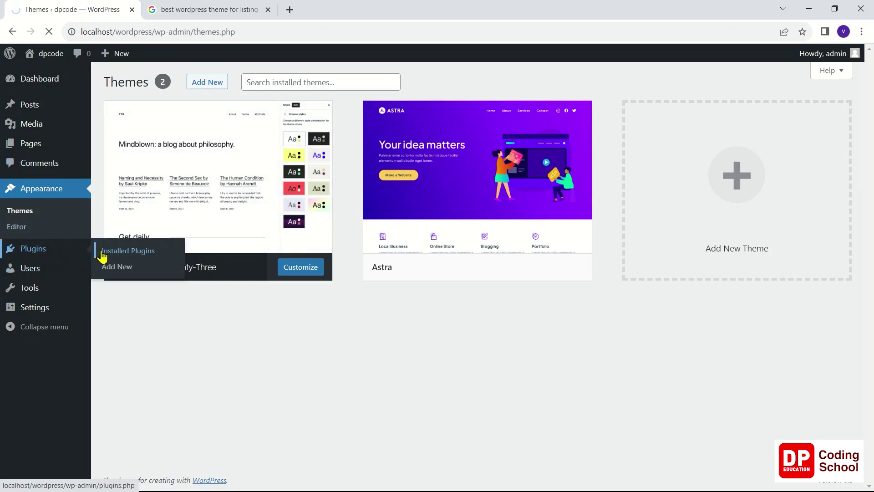
click(116, 249)
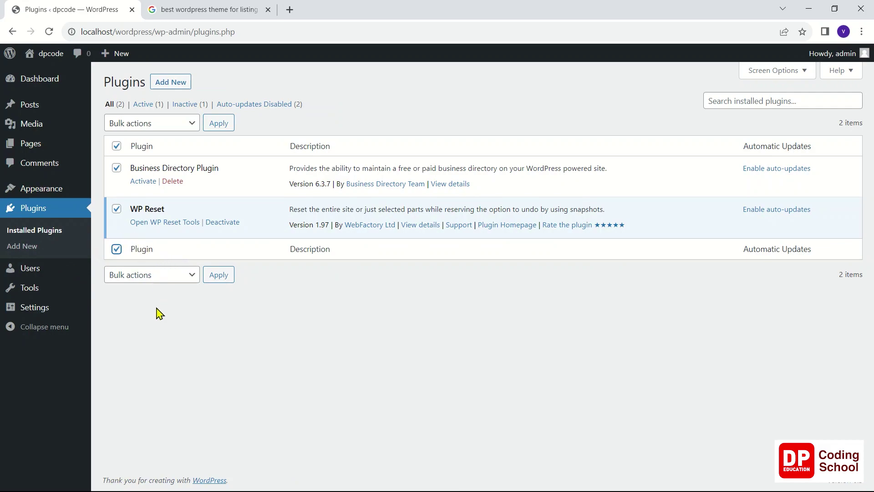
click(221, 223)
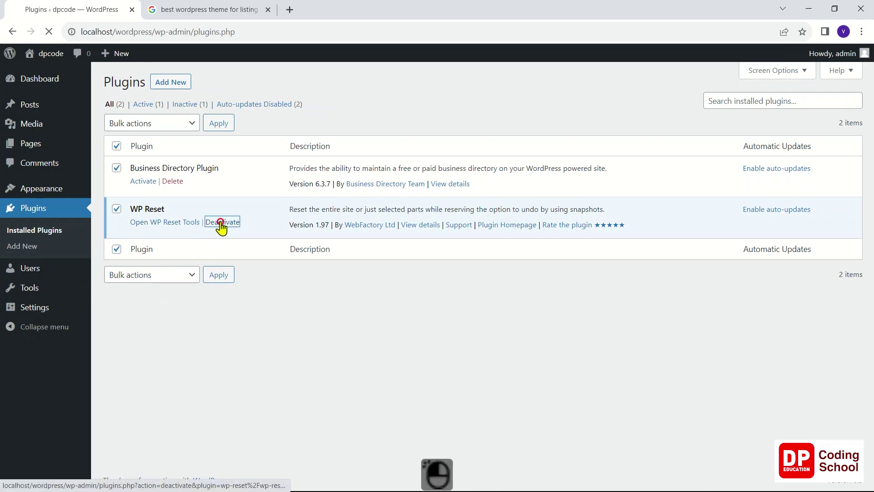
click(175, 256)
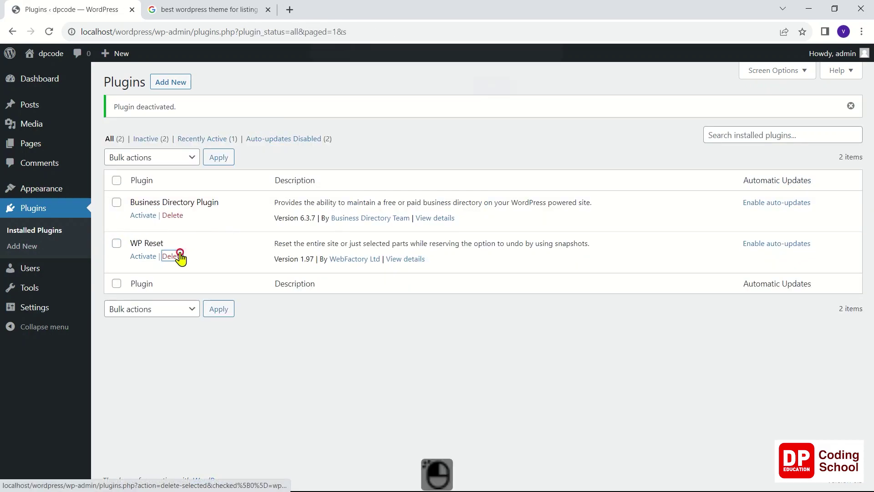
click(493, 96)
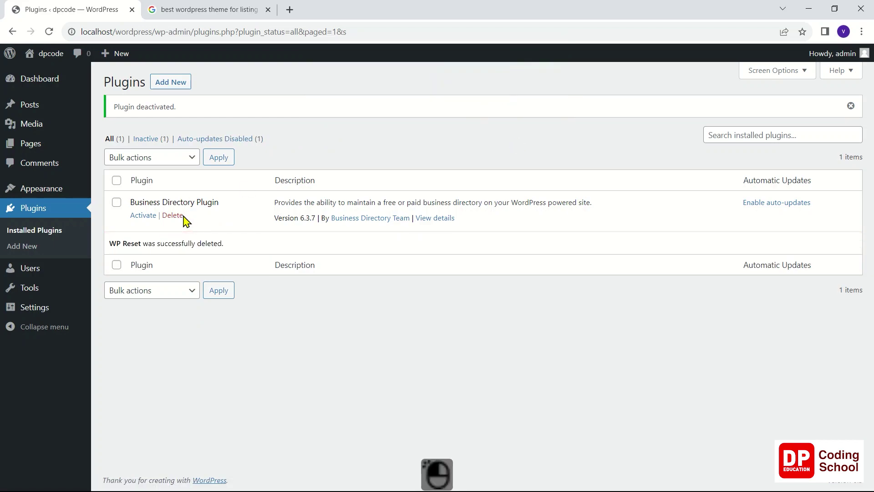
click(181, 214)
click(476, 97)
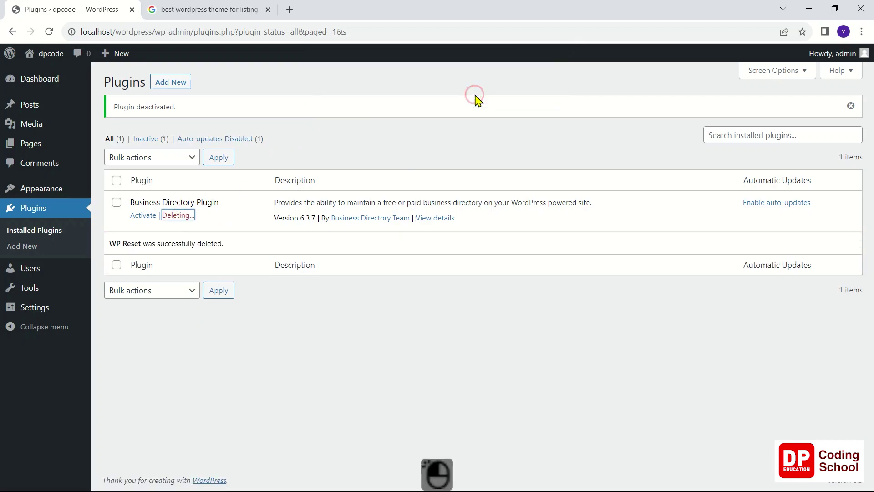
Search for new plugins with the keyword "classified" and look through the results
click(175, 85)
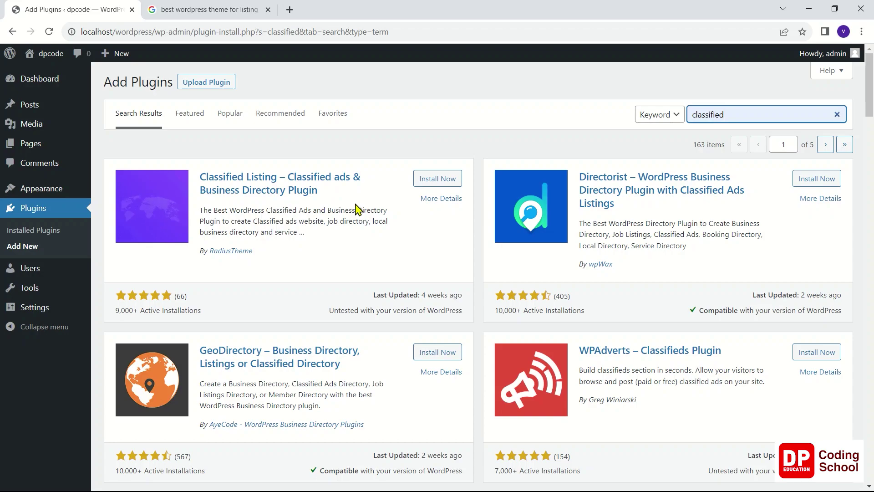
scroll(360, 216, down, 3)
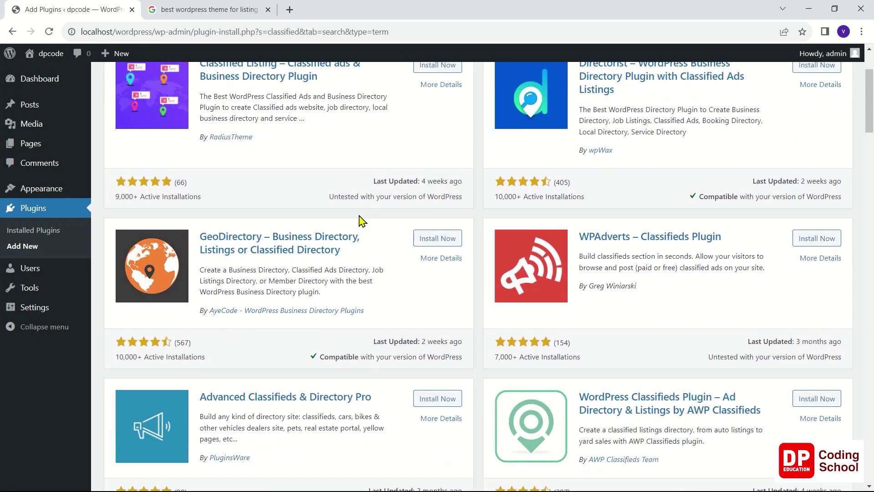
scroll(359, 219, up, 3)
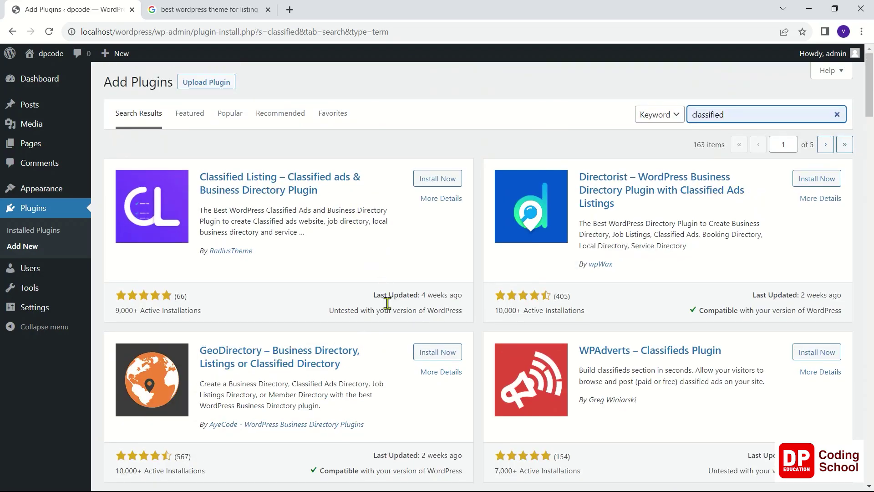
scroll(387, 291, down, 12)
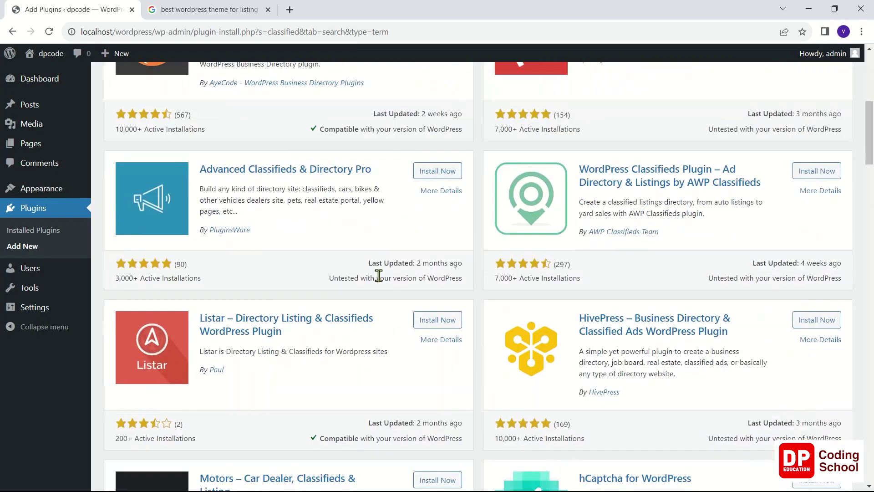
scroll(632, 234, up, 12)
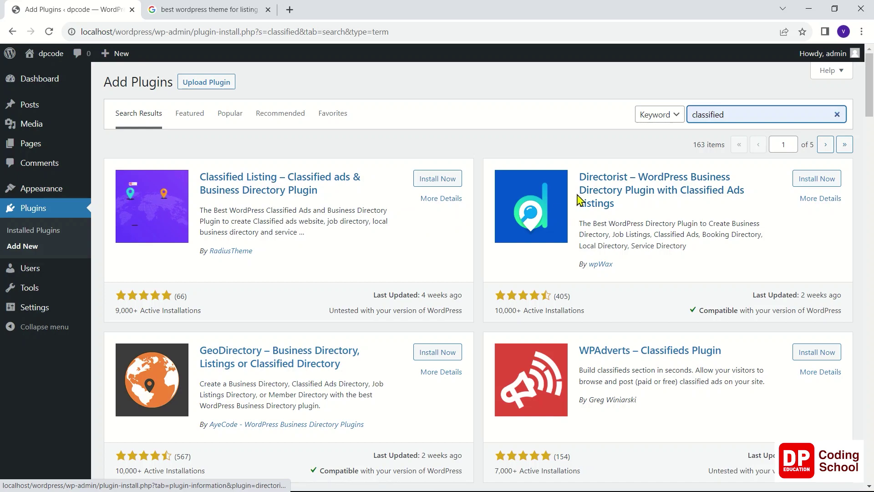
Open the details of the Directorist plugin and examine its screenshots
click(631, 192)
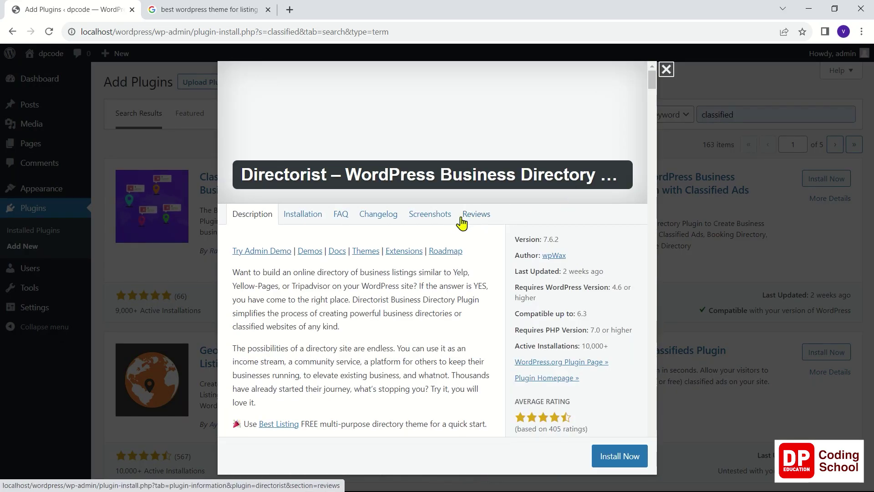
click(447, 220)
scroll(448, 219, down, 1)
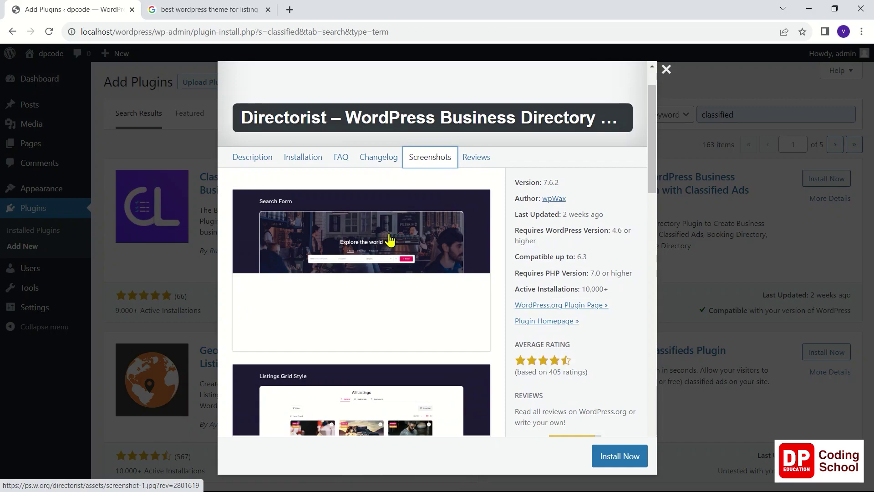
scroll(395, 241, down, 4)
scroll(394, 241, down, 6)
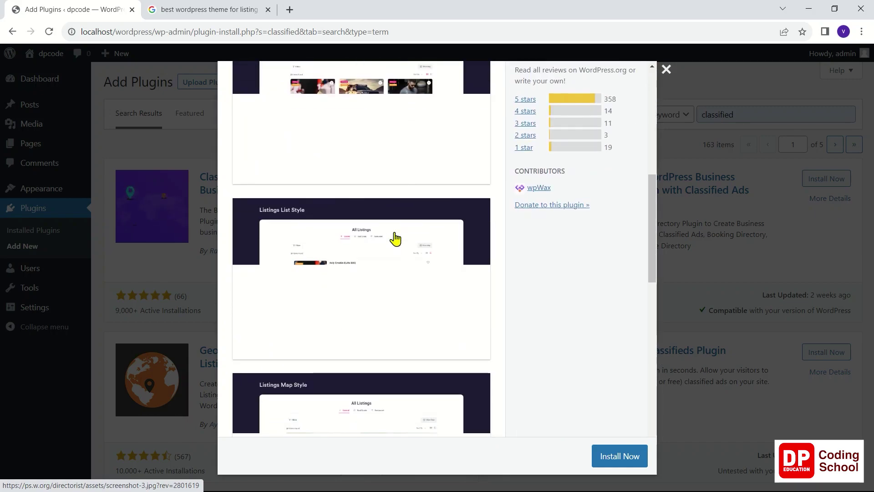
Review the rest of the Directorist screenshots, including listing styles, author profile, dashboard, directory builders and membership management
scroll(400, 233, down, 15)
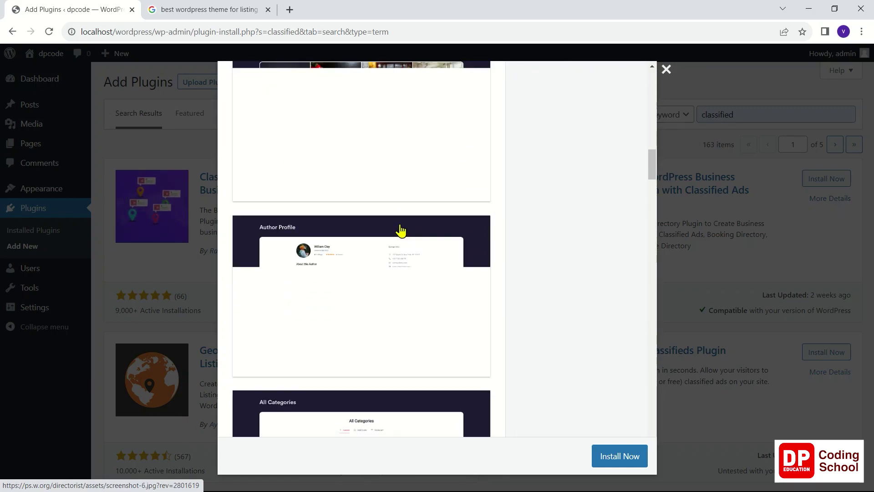
scroll(401, 231, down, 8)
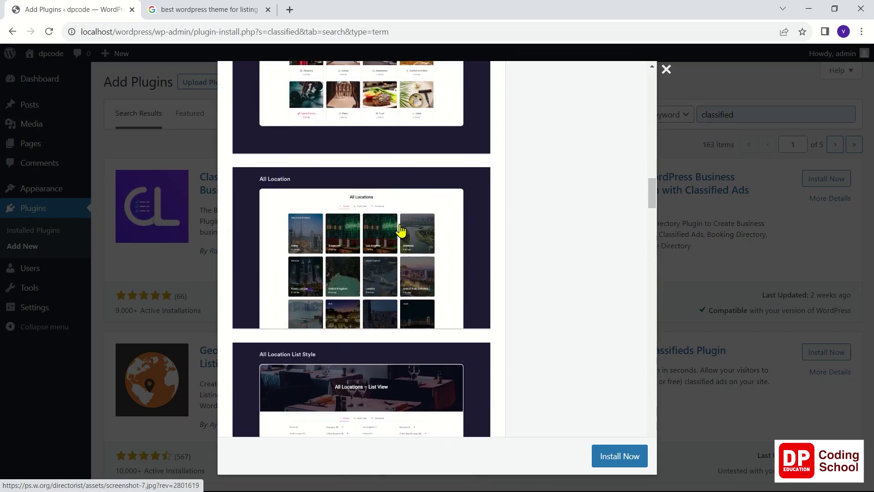
scroll(401, 230, down, 5)
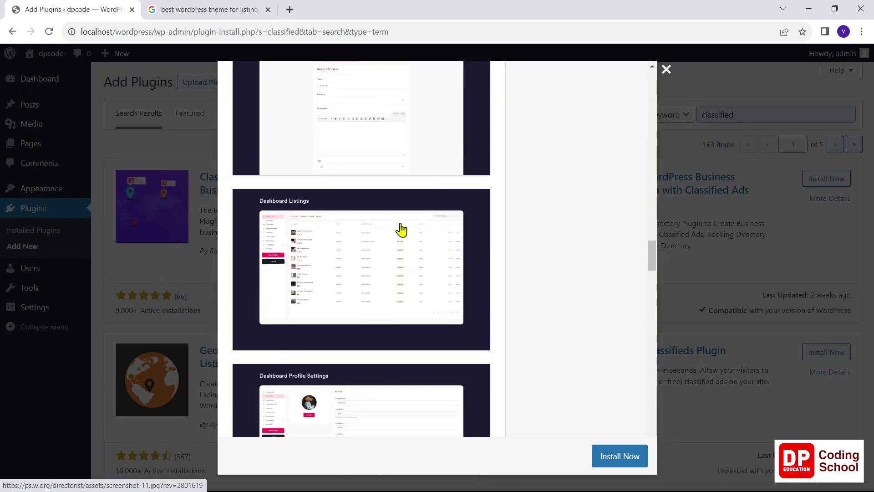
scroll(401, 230, down, 15)
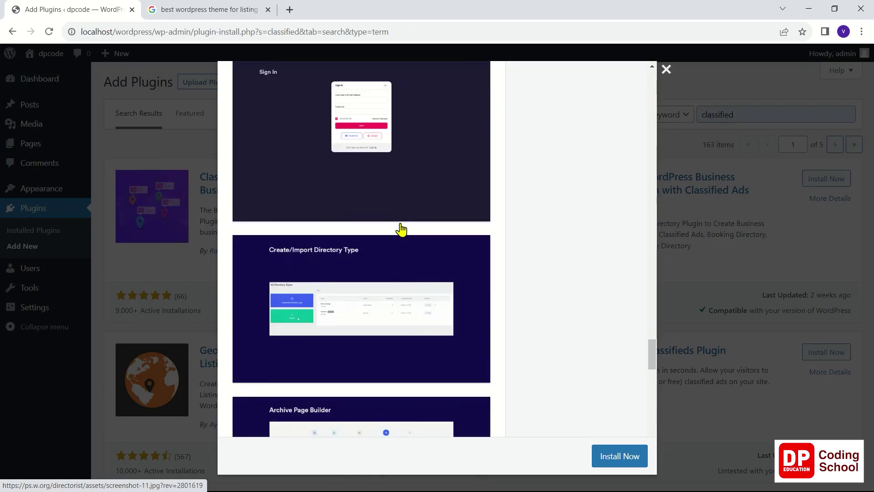
scroll(401, 230, down, 15)
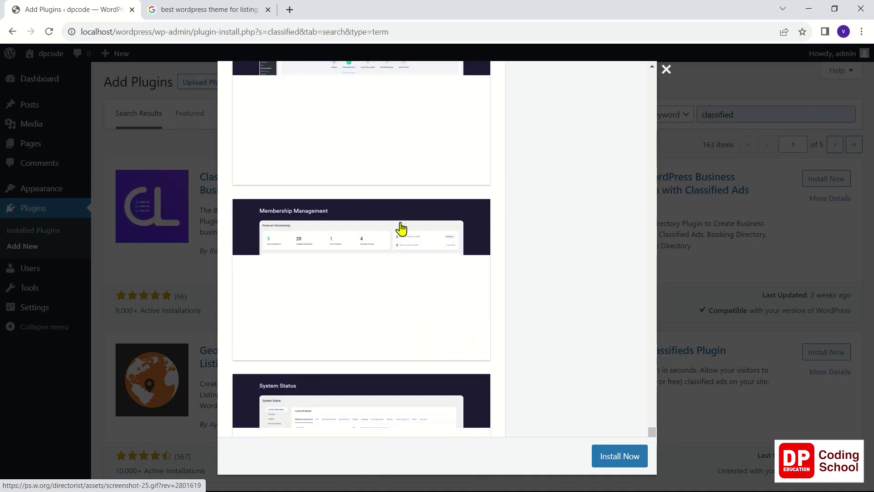
scroll(402, 227, up, 12)
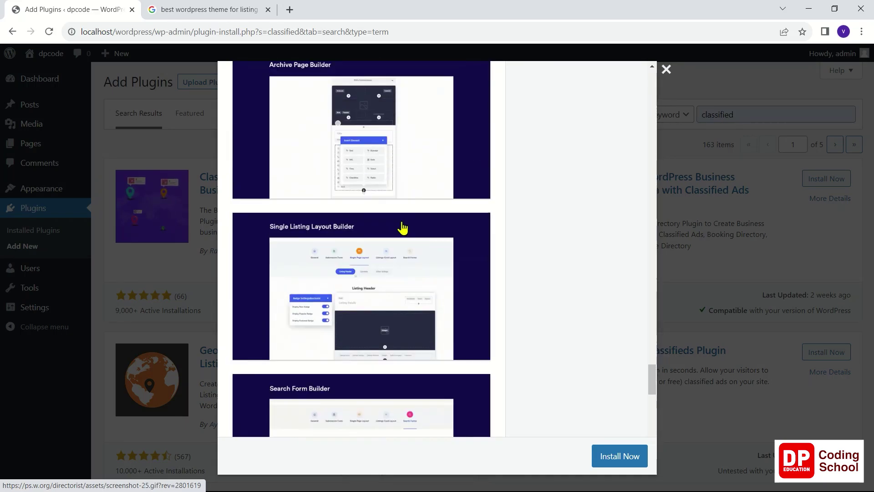
scroll(403, 228, up, 15)
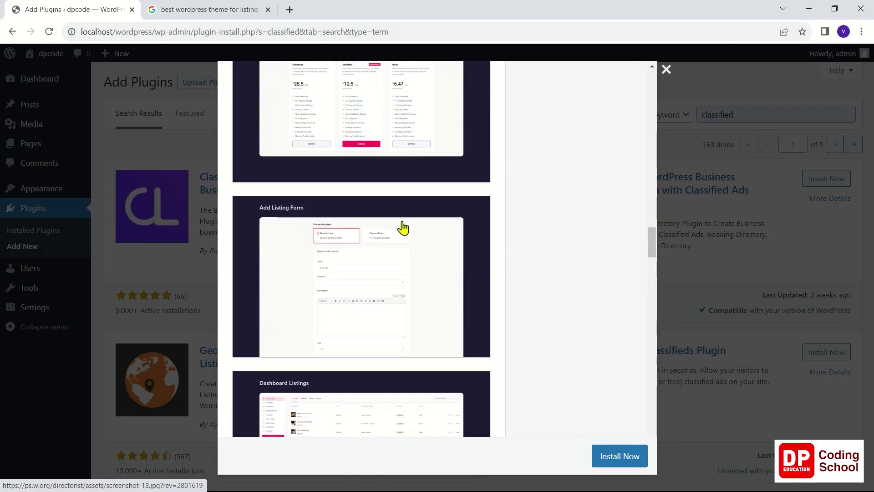
scroll(403, 227, up, 10)
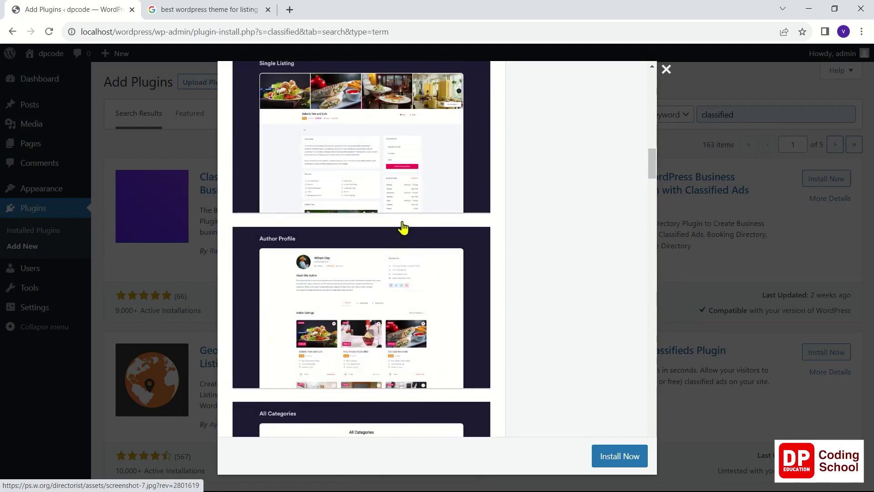
scroll(403, 228, up, 10)
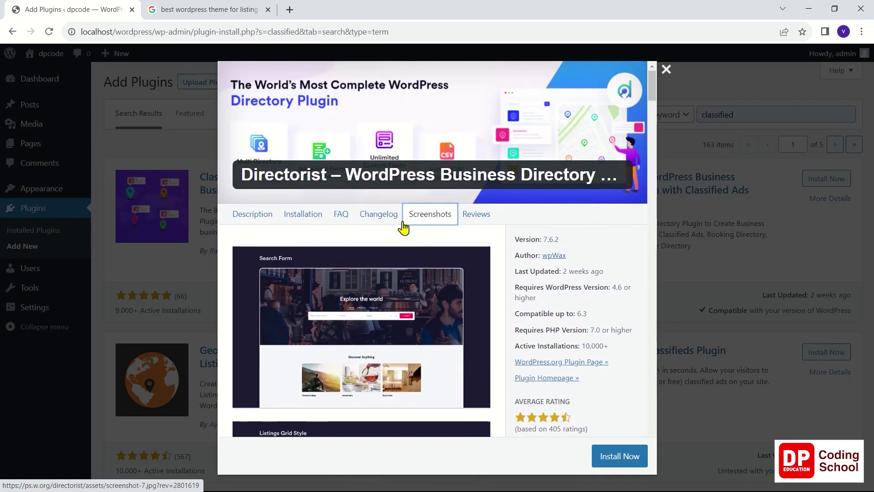
scroll(595, 283, down, 9)
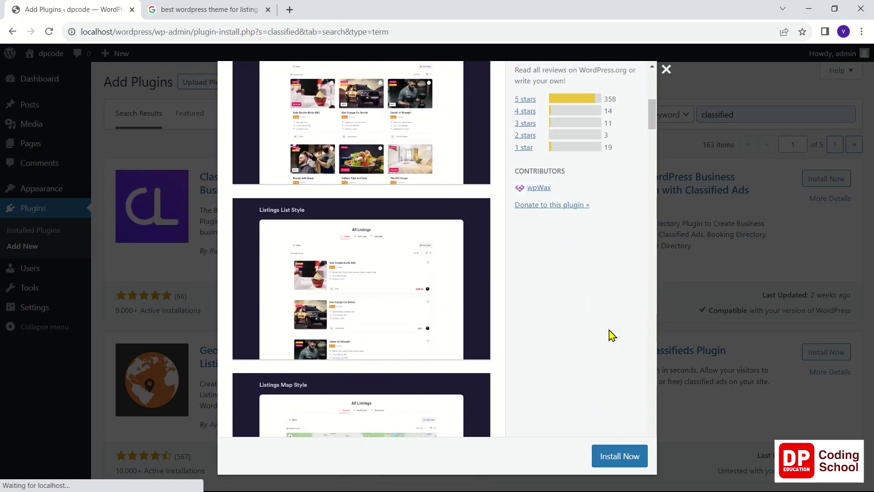
scroll(611, 319, up, 10)
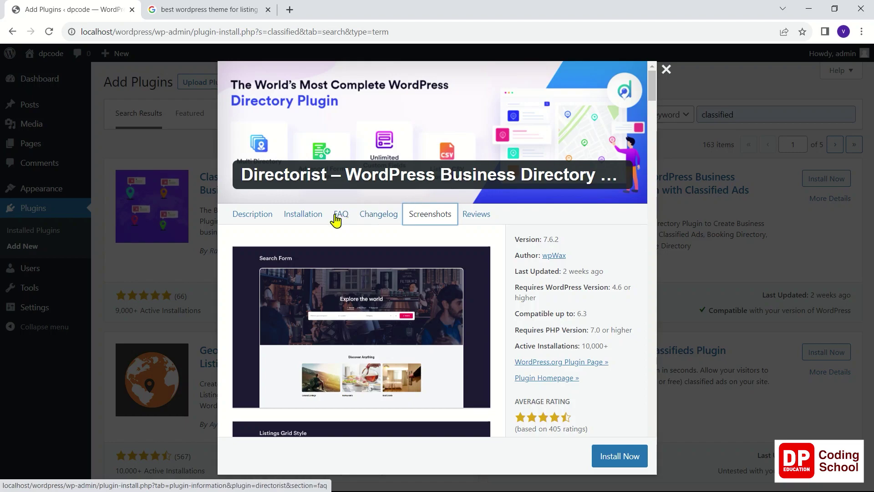
Show the Directorist plugin's description and open its Themes link in a new browser tab
click(246, 221)
scroll(319, 228, down, 3)
scroll(322, 228, up, 3)
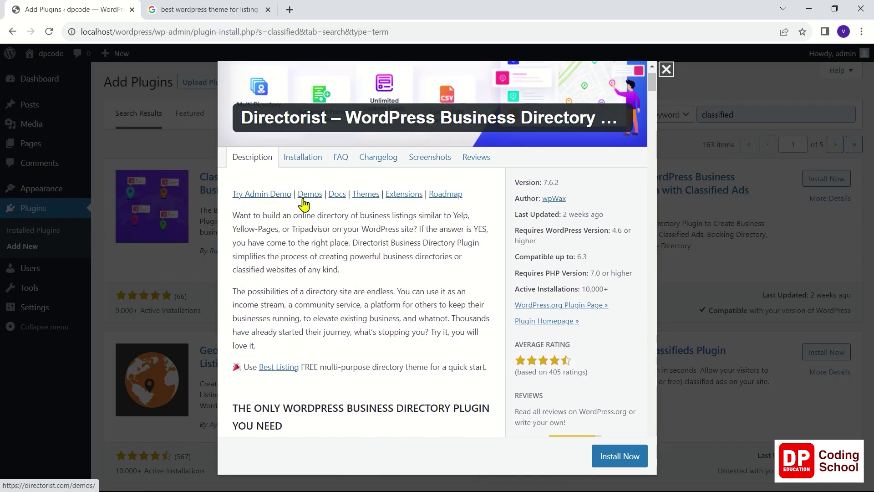
right_click(364, 196)
click(374, 201)
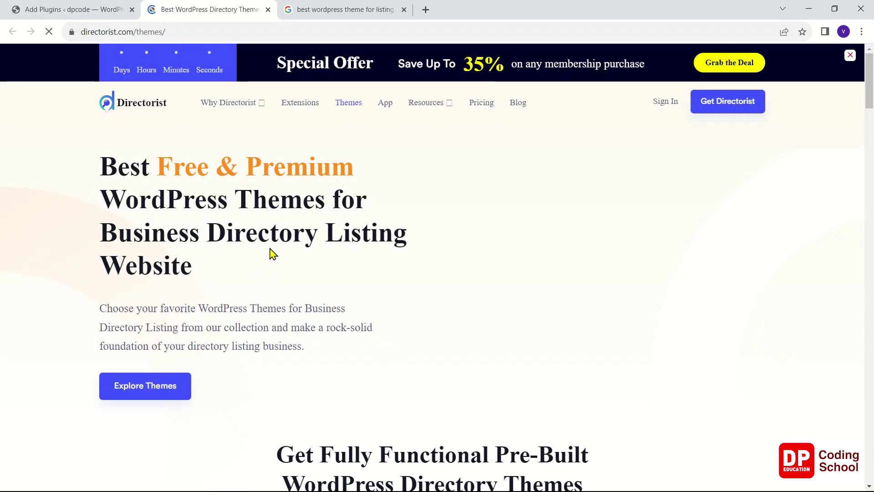
Look through the collection of pre-built directory themes on the Directorist website
scroll(271, 254, down, 10)
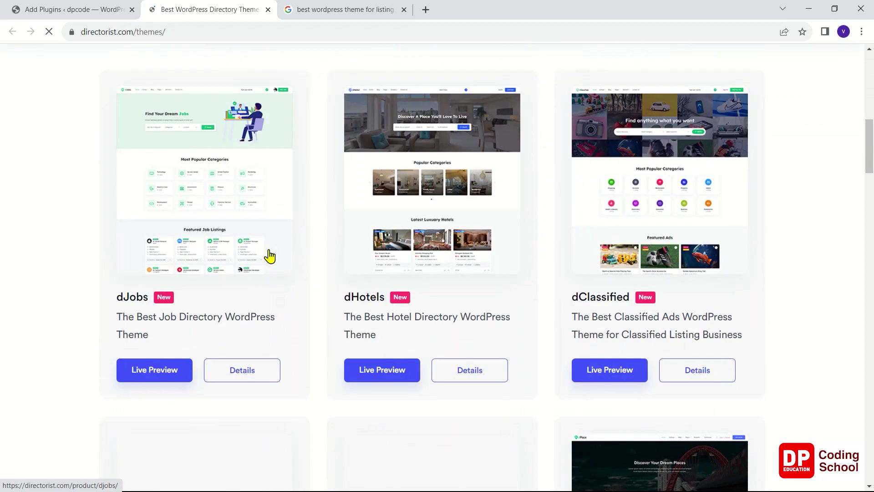
scroll(270, 256, up, 4)
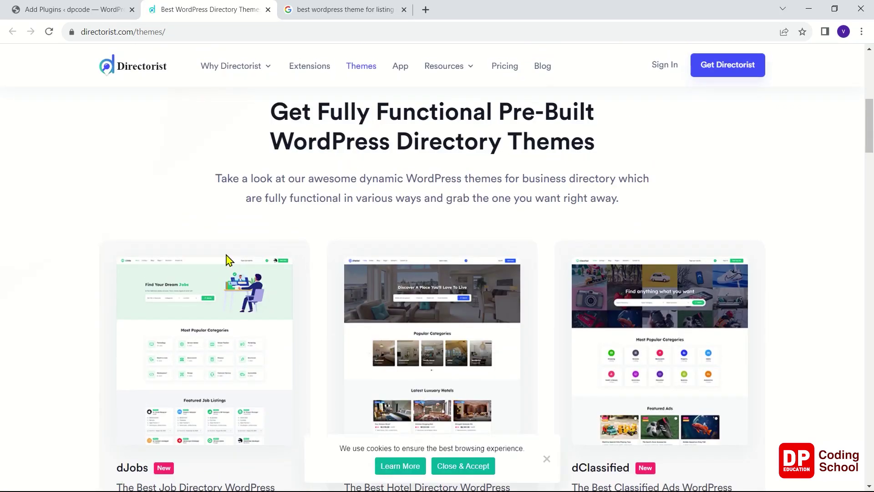
scroll(233, 263, down, 5)
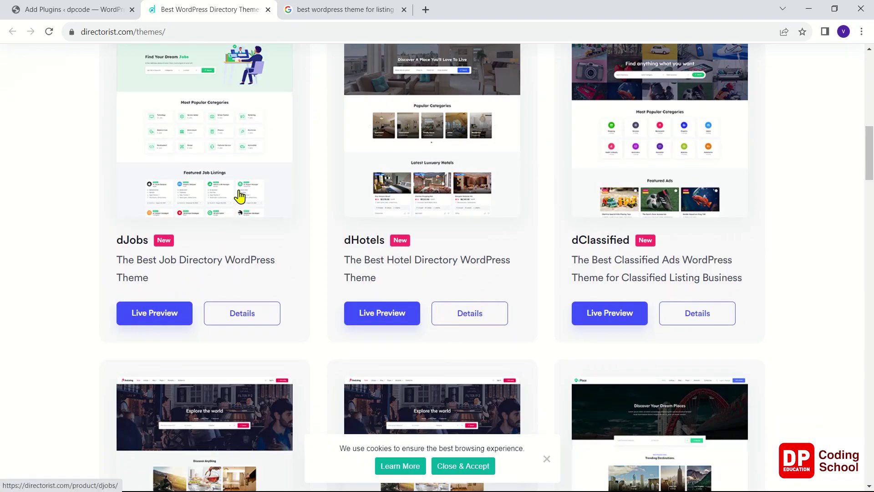
scroll(242, 196, down, 4)
scroll(246, 190, down, 13)
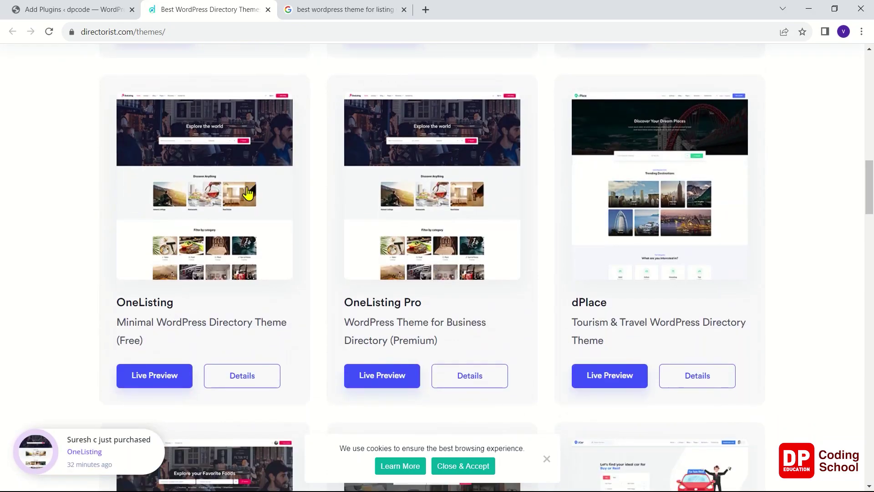
scroll(251, 191, down, 6)
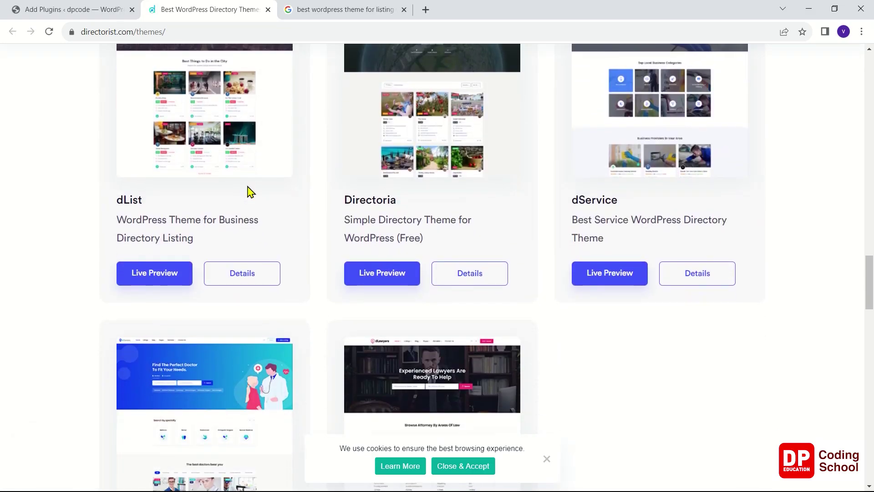
scroll(250, 192, up, 2)
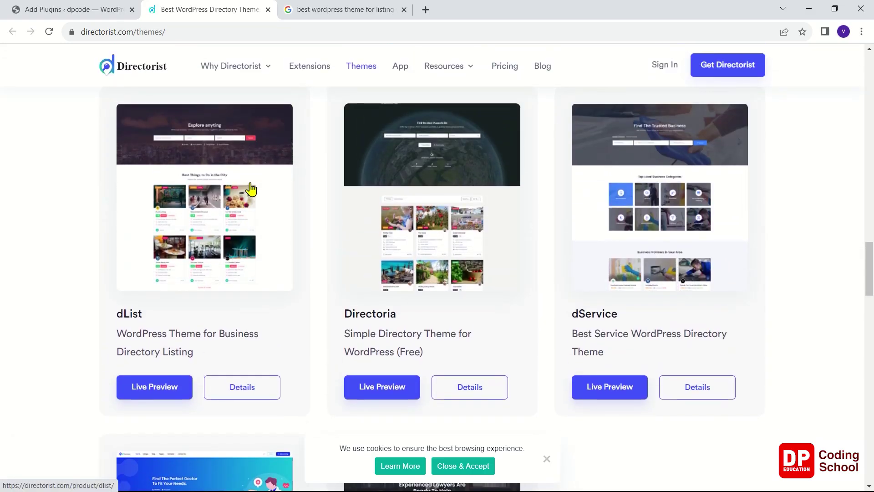
scroll(250, 188, up, 20)
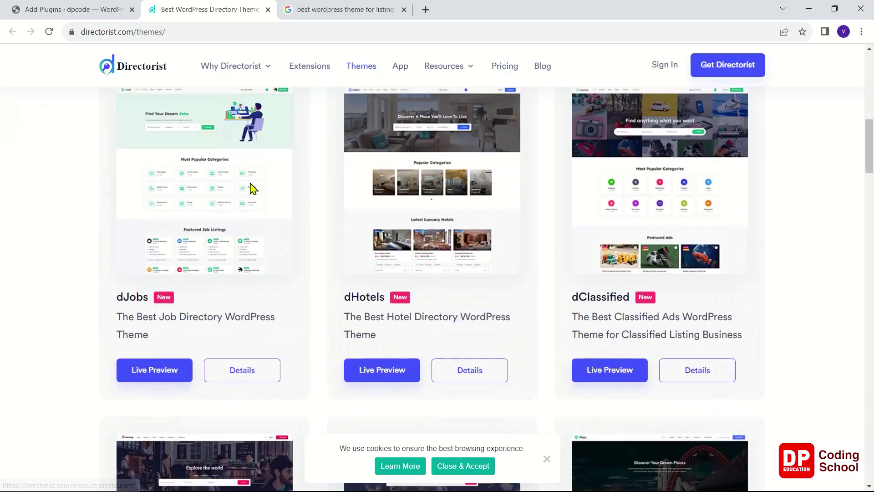
scroll(251, 188, up, 4)
Compare the names and descriptions of the Directorist themes, checking which ones are free or premium and which business type they suit
scroll(250, 189, down, 5)
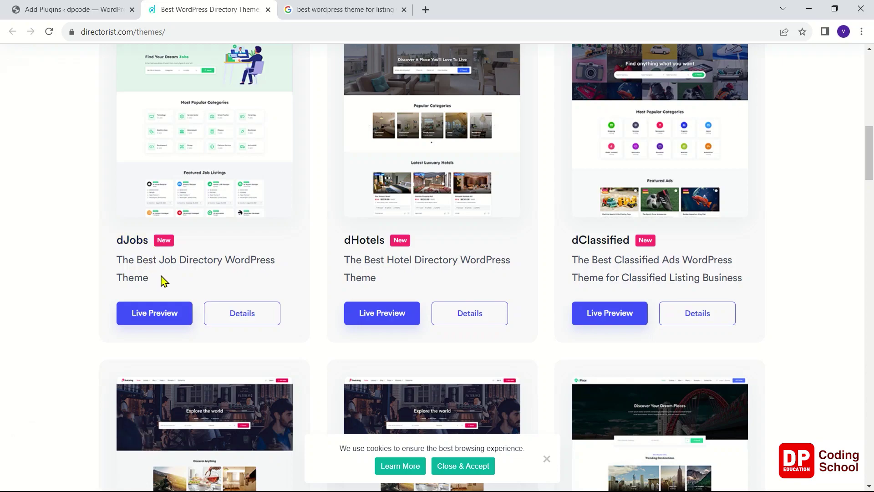
scroll(164, 279, down, 7)
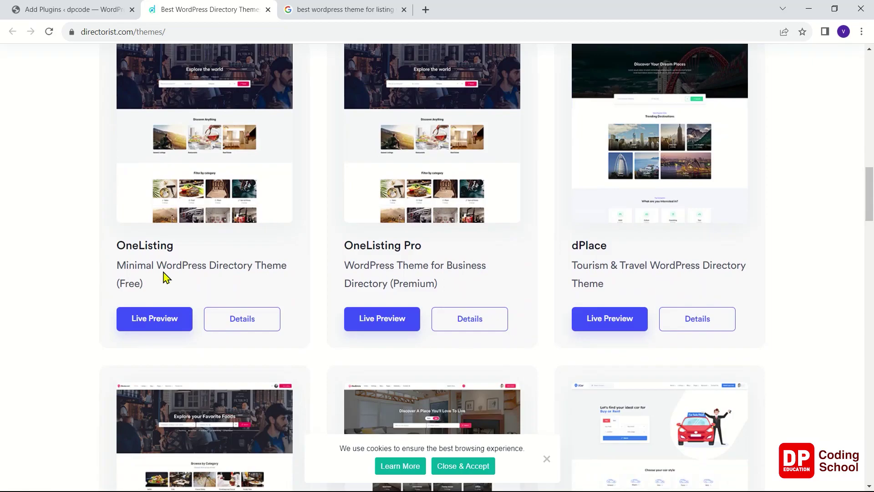
scroll(375, 259, down, 7)
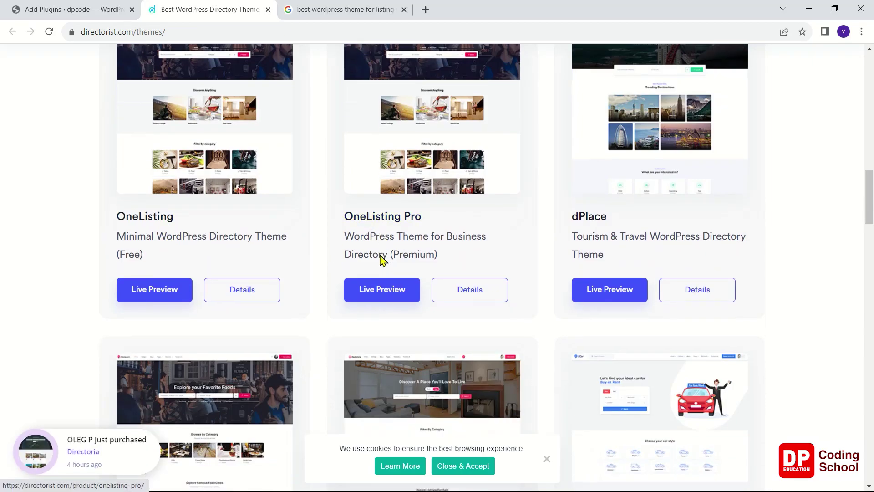
scroll(378, 262, down, 8)
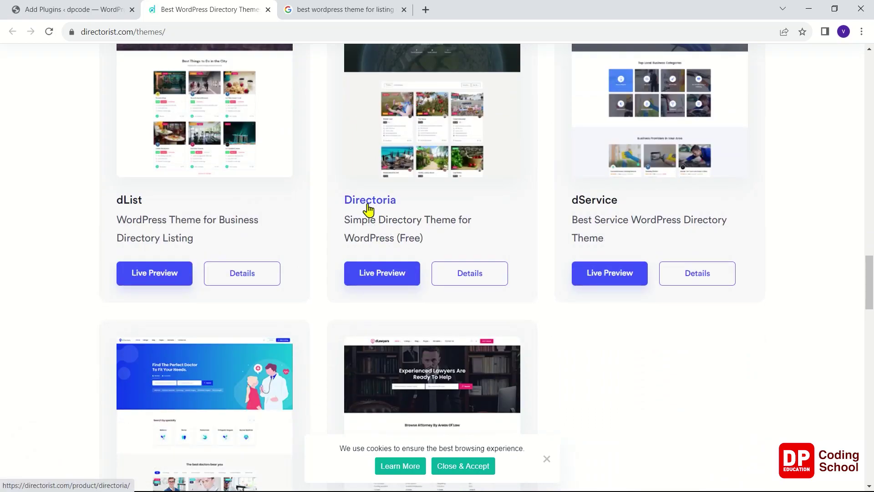
scroll(387, 212, down, 7)
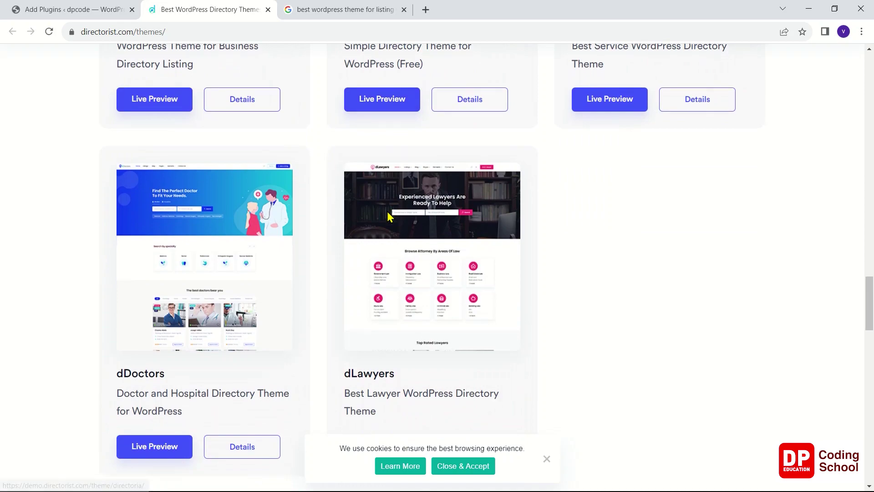
scroll(196, 234, up, 6)
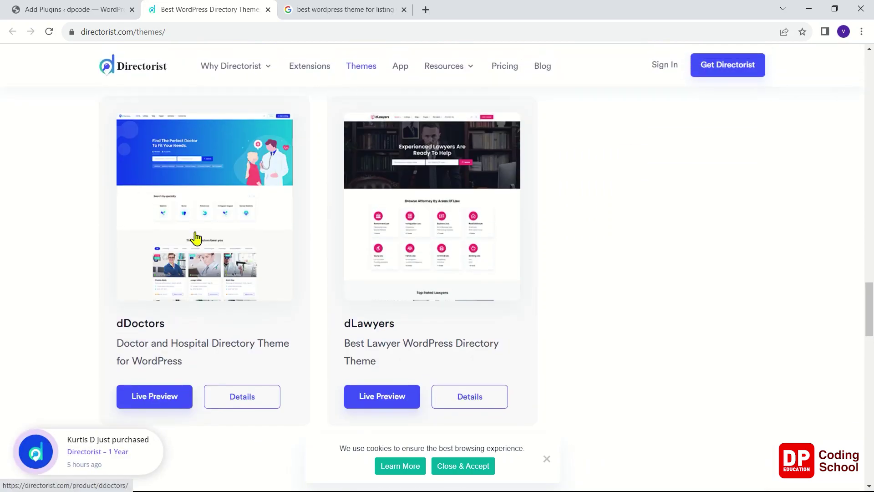
scroll(197, 238, up, 1)
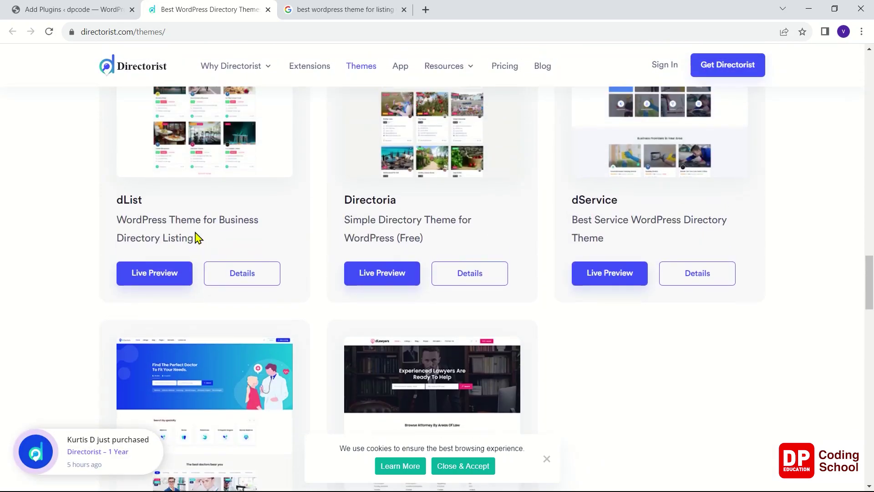
scroll(198, 237, up, 6)
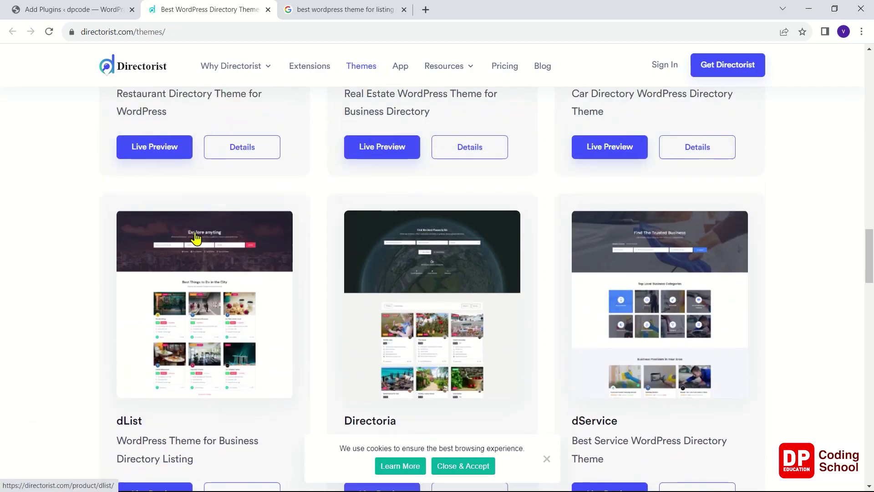
scroll(197, 238, up, 2)
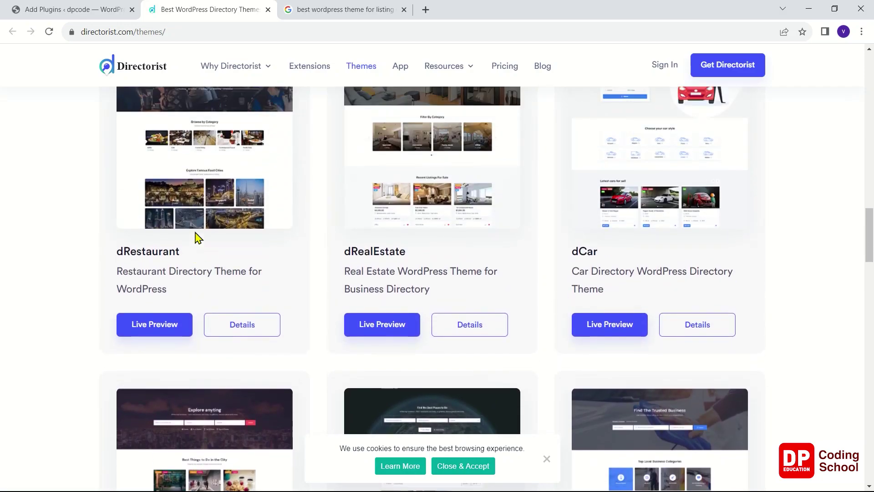
scroll(197, 237, up, 5)
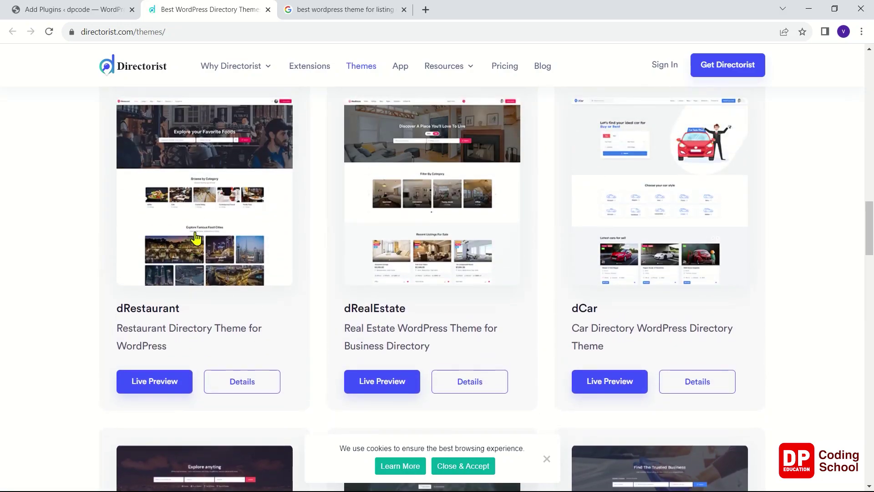
scroll(196, 239, up, 10)
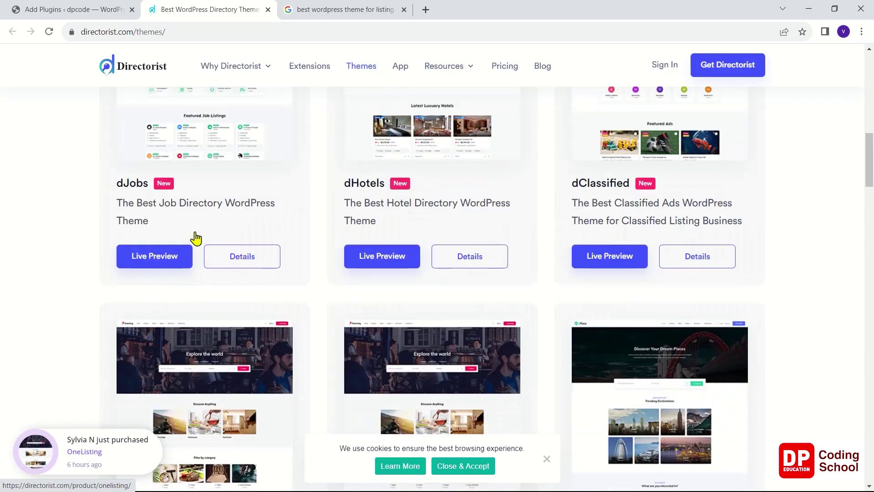
scroll(197, 237, up, 5)
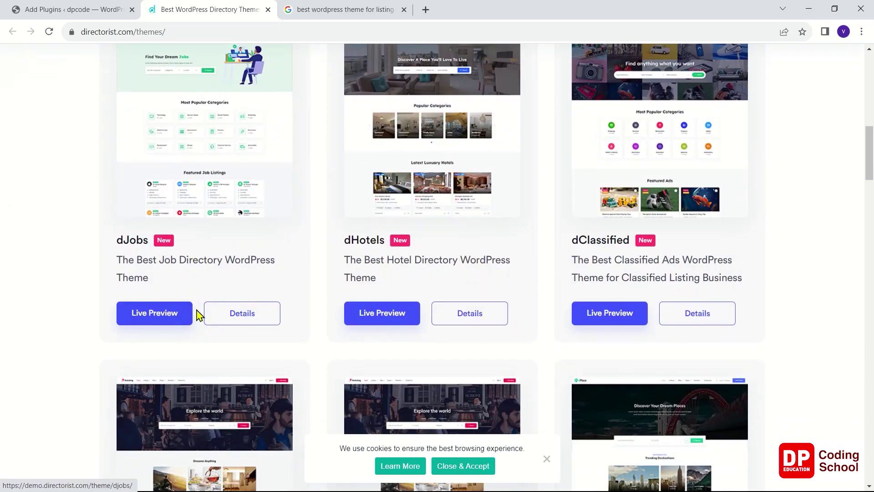
Open the details page of the dJobs theme and examine its preview images
click(231, 317)
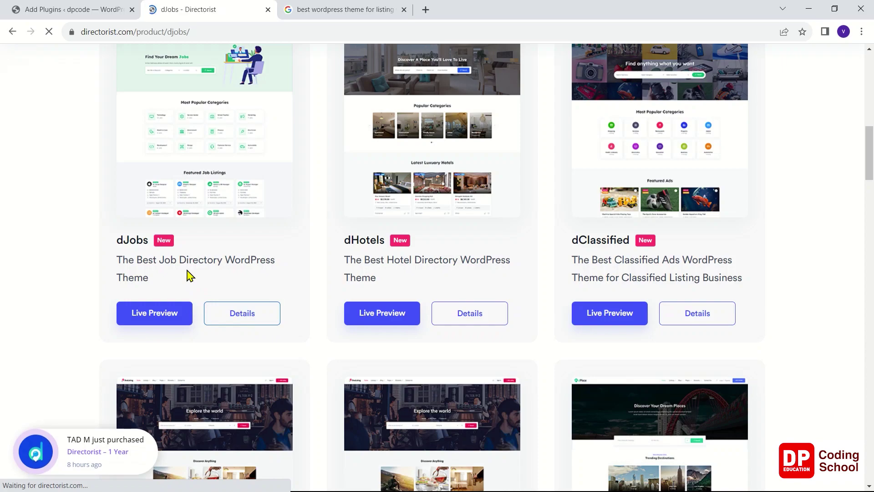
scroll(191, 273, down, 3)
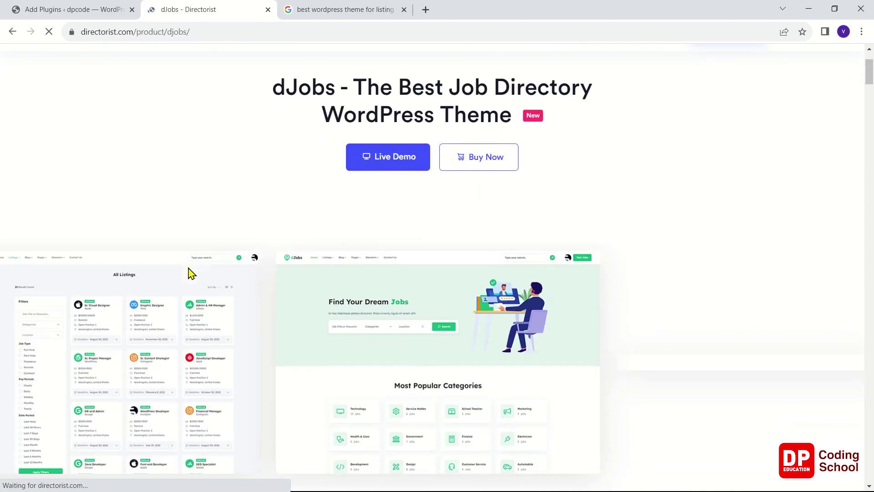
scroll(191, 273, down, 3)
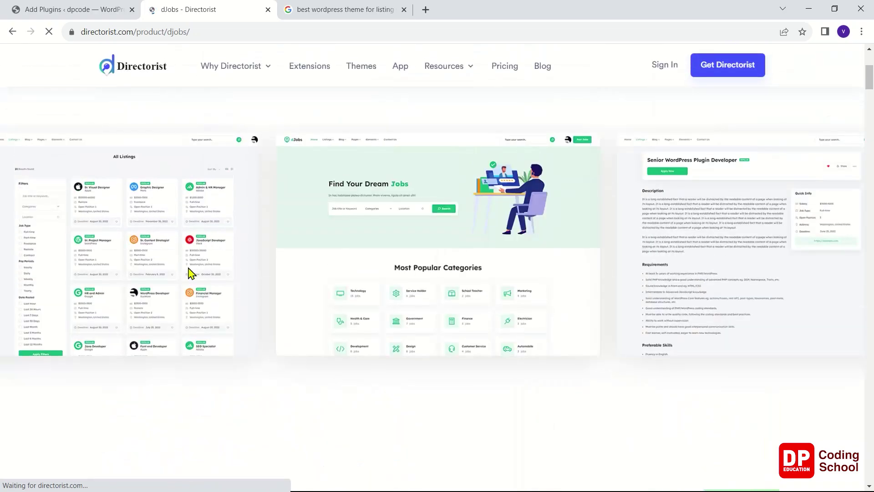
Show the pricing plans of the dJobs theme and look through its feature and payment gateway sections
scroll(409, 205, up, 3)
click(486, 164)
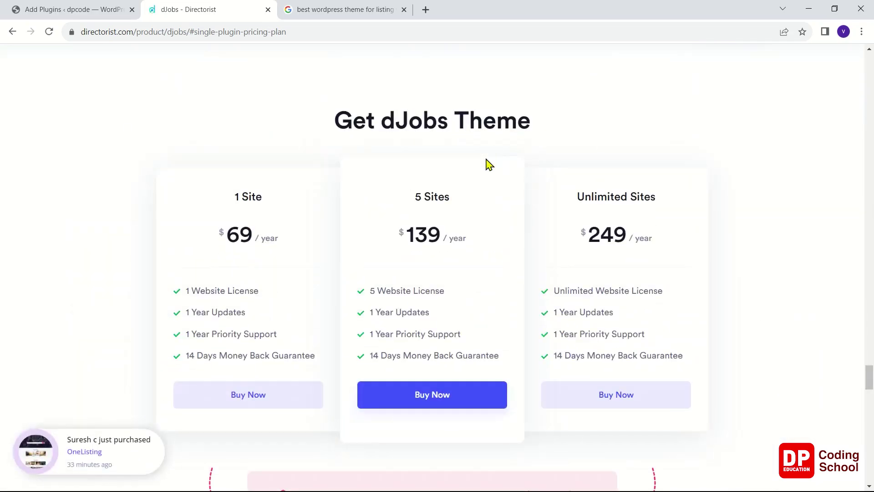
scroll(489, 164, up, 10)
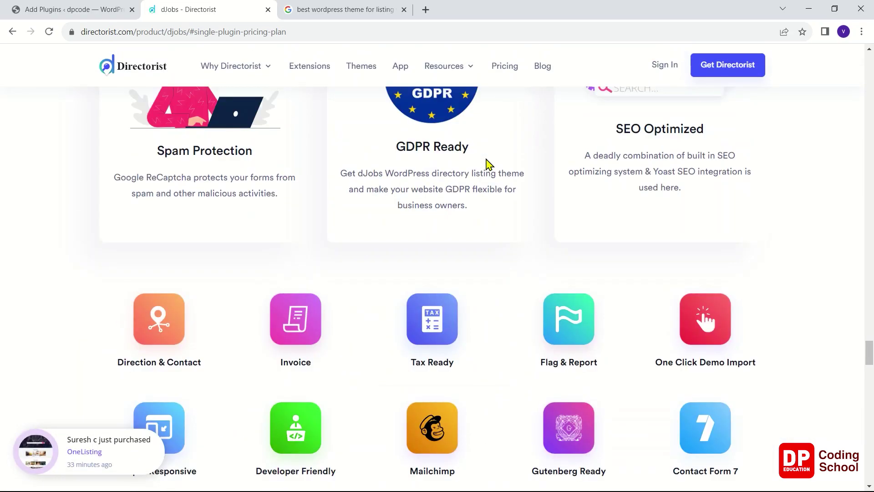
scroll(489, 164, up, 10)
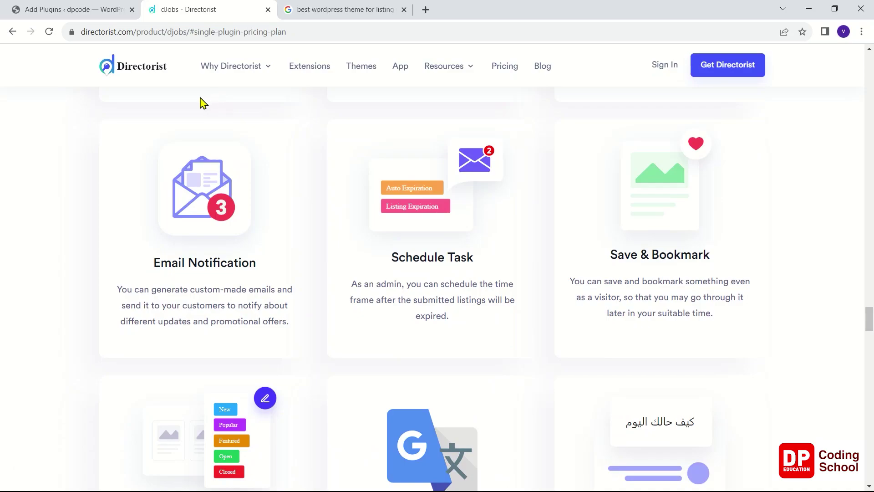
scroll(196, 104, up, 4)
scroll(191, 106, up, 12)
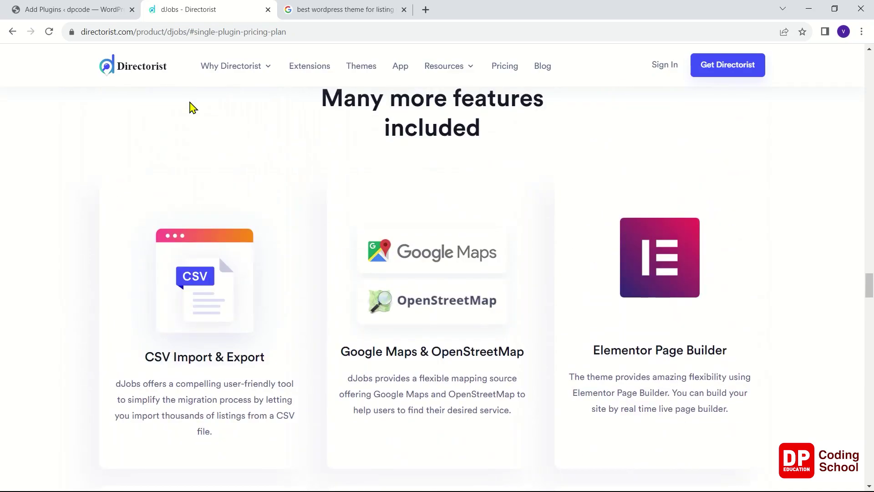
scroll(191, 107, up, 10)
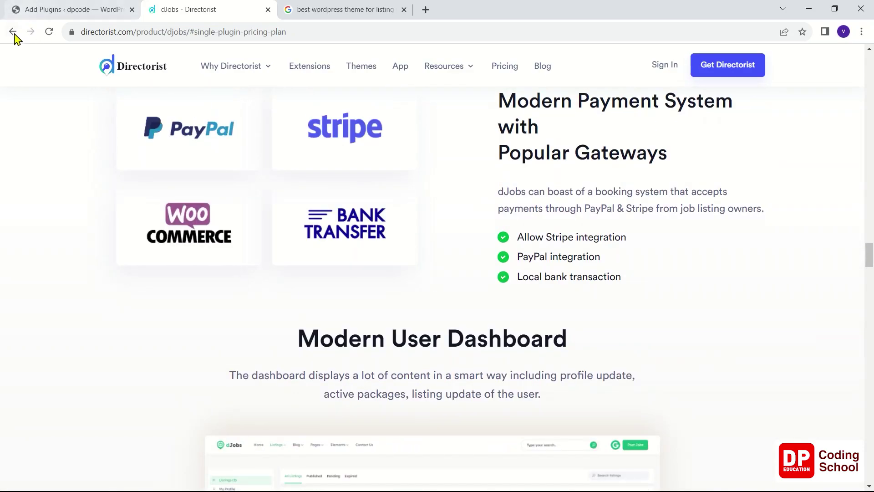
Return to the Directorist theme collection and compare the OneListing, OneListing Pro and dPlace themes
click(13, 33)
scroll(279, 194, down, 2)
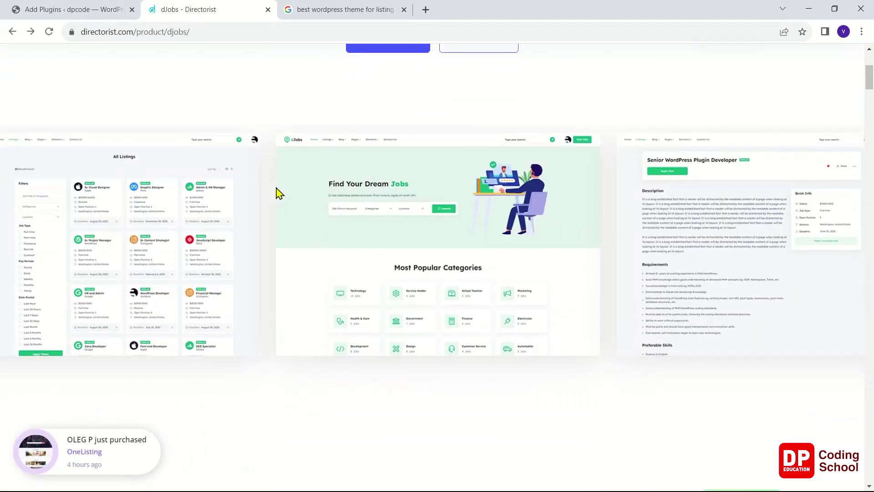
scroll(280, 191, down, 2)
scroll(274, 189, up, 3)
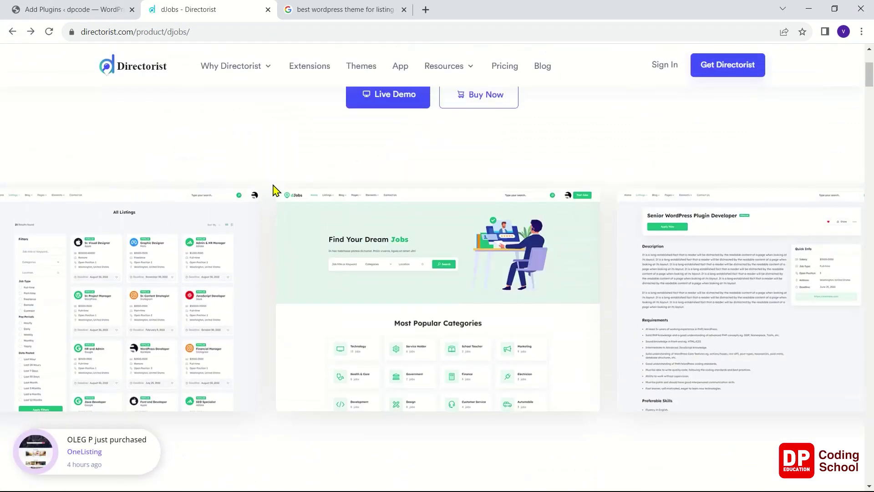
click(13, 31)
scroll(351, 278, down, 5)
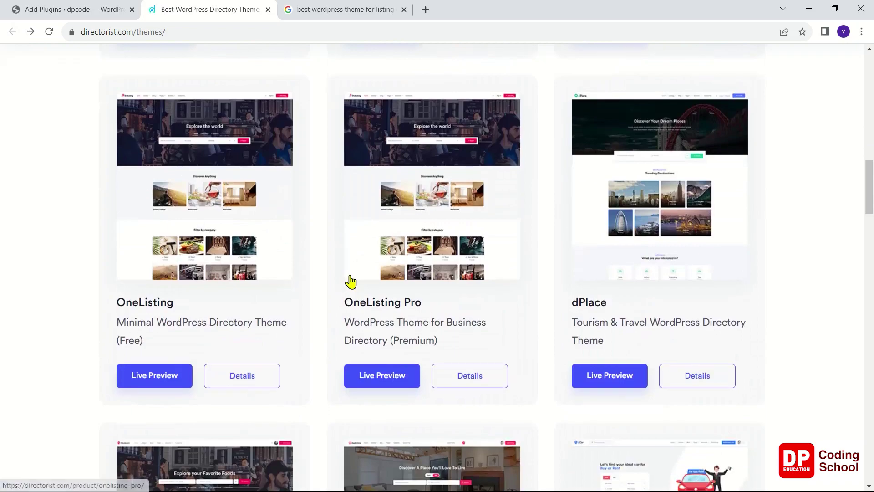
scroll(351, 281, down, 1)
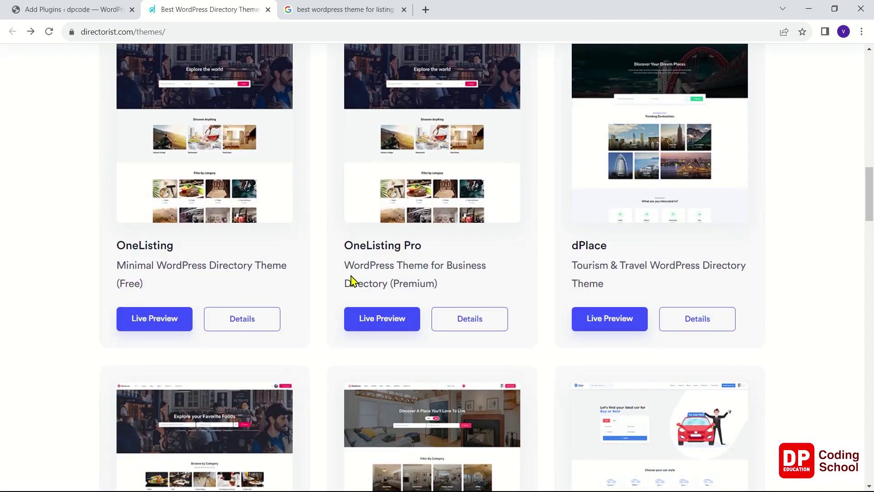
scroll(351, 280, down, 1)
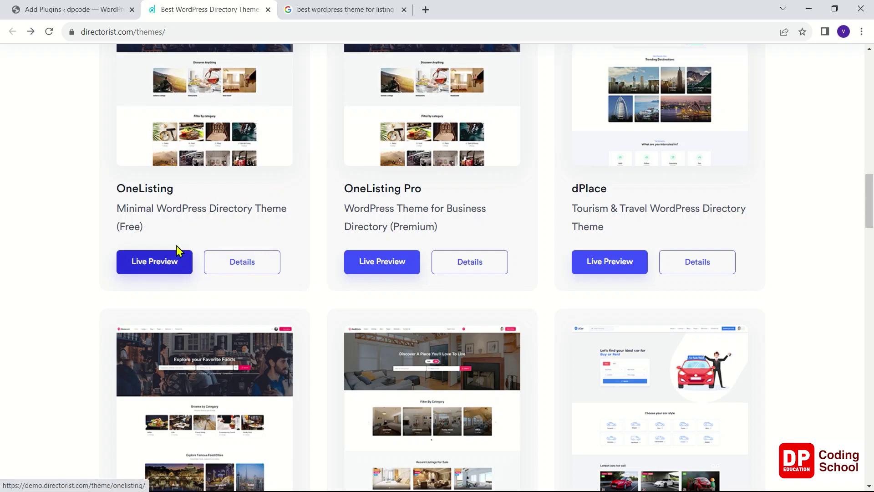
scroll(179, 249, up, 1)
scroll(189, 214, up, 2)
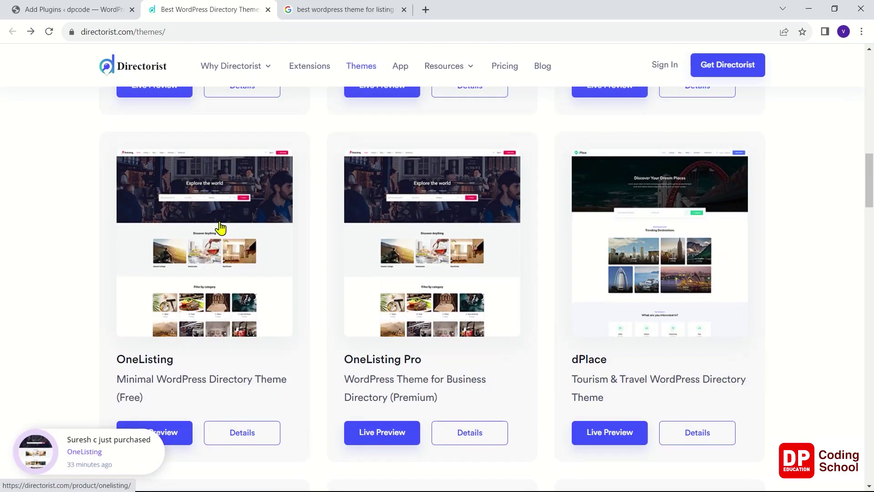
scroll(232, 245, down, 1)
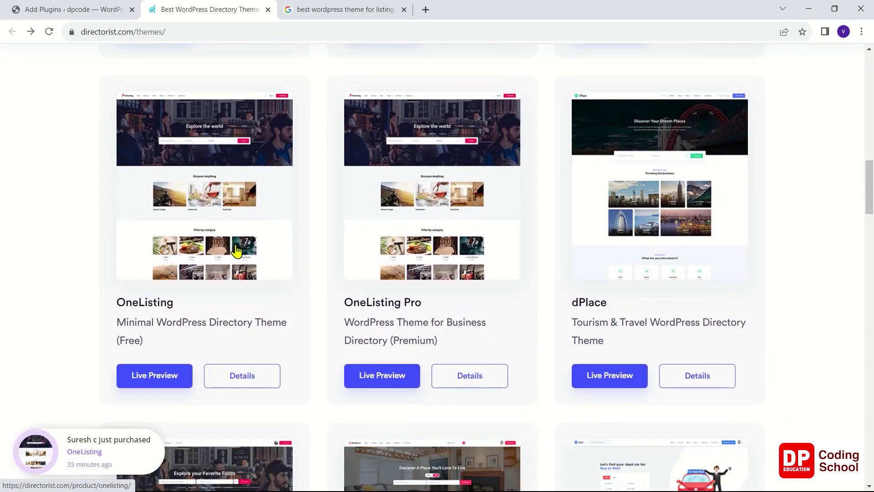
Switch back to the WordPress plugin search results, then install and activate the Directorist plugin
click(27, 9)
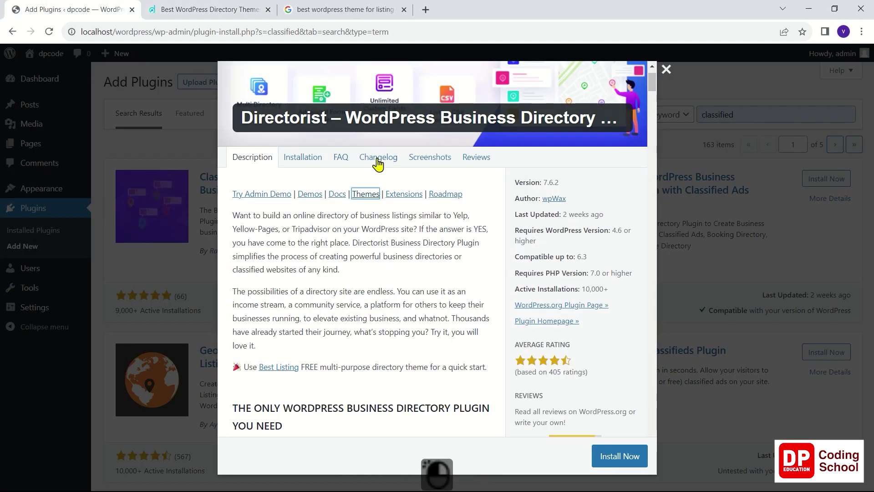
click(667, 69)
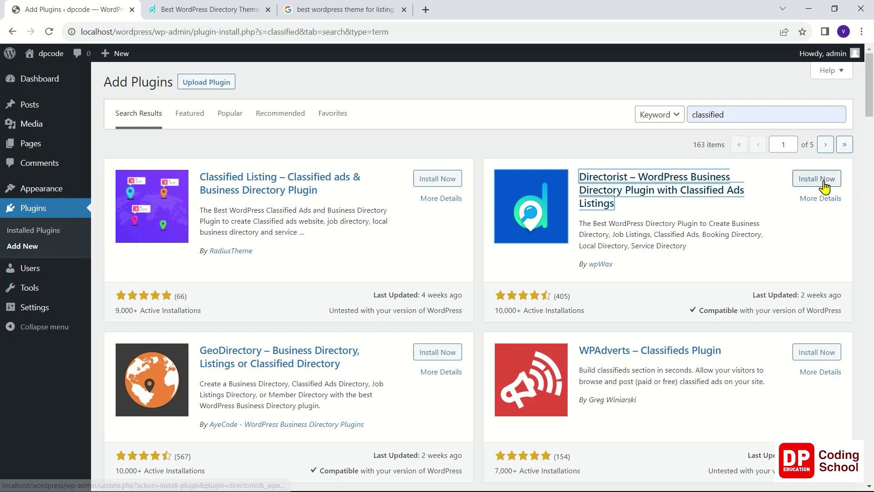
click(822, 185)
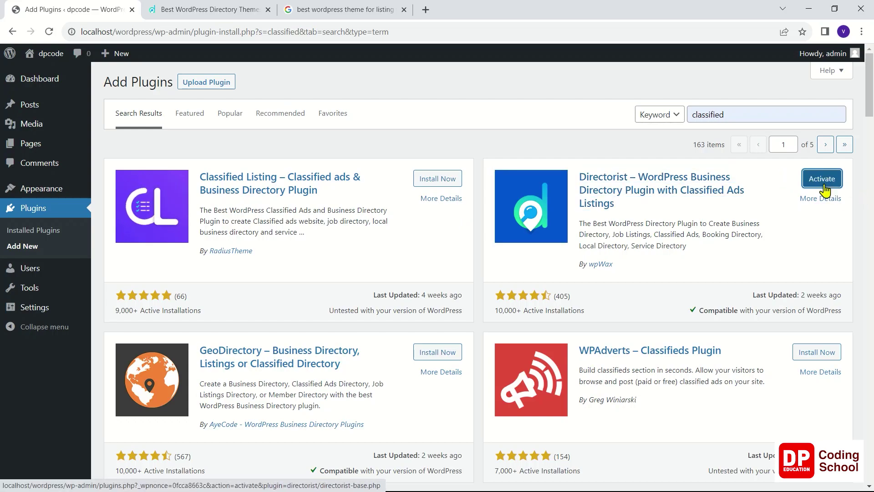
click(828, 186)
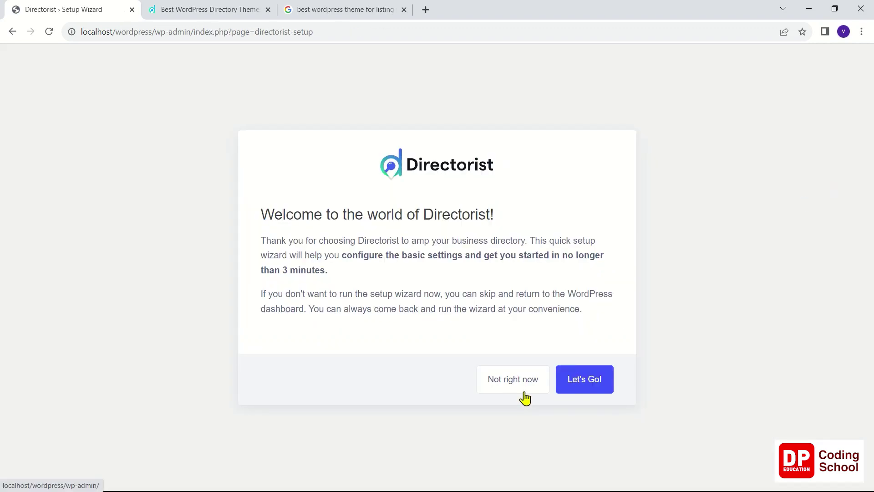
Start the Directorist setup wizard and also enable the All Categories, All Locations, All Authors, Terms & Conditions and Privacy Policy pages in step one
click(575, 388)
scroll(597, 345, down, 9)
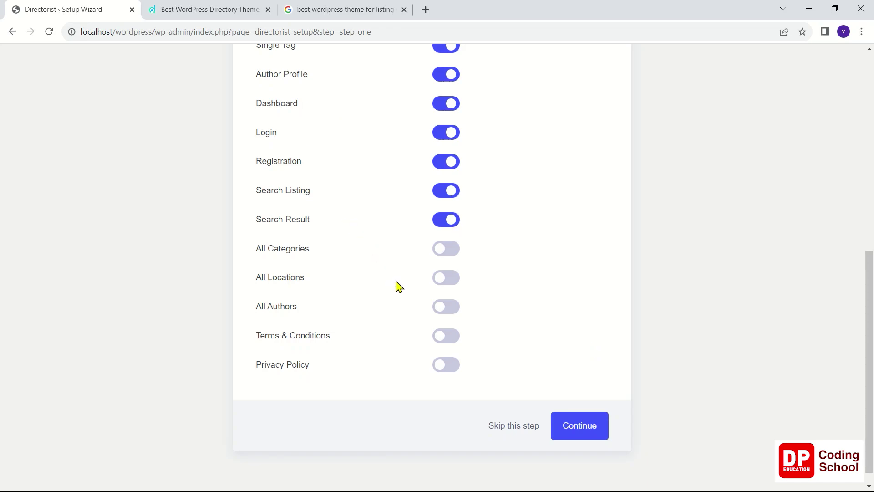
click(452, 258)
click(451, 280)
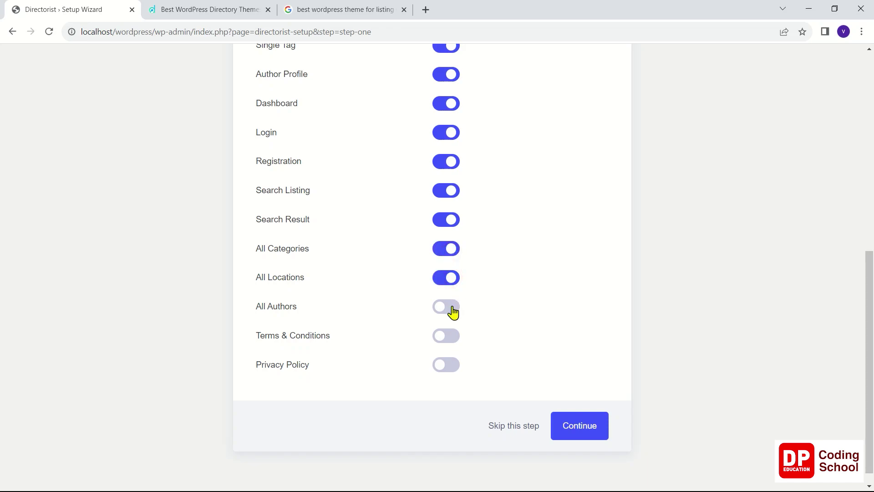
click(452, 310)
click(452, 336)
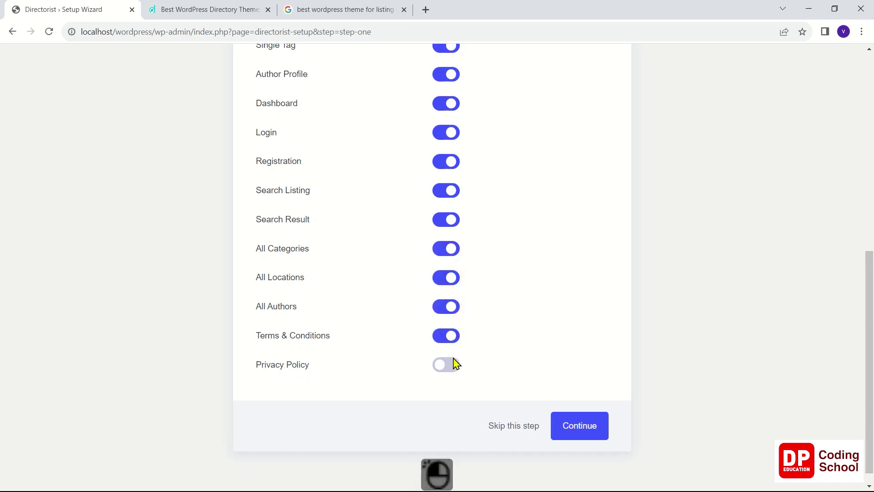
click(452, 364)
click(597, 432)
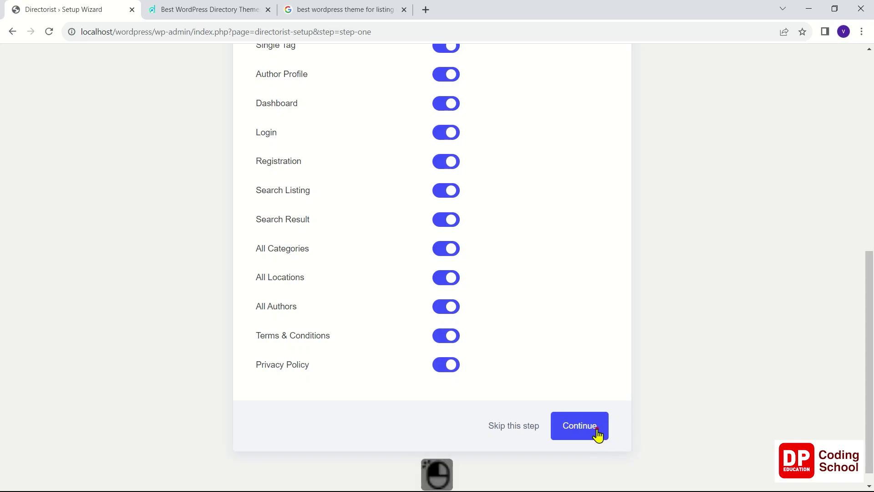
Complete wizard step two with Openstreet as the map and the monetization feature left disabled
scroll(577, 383, down, 1)
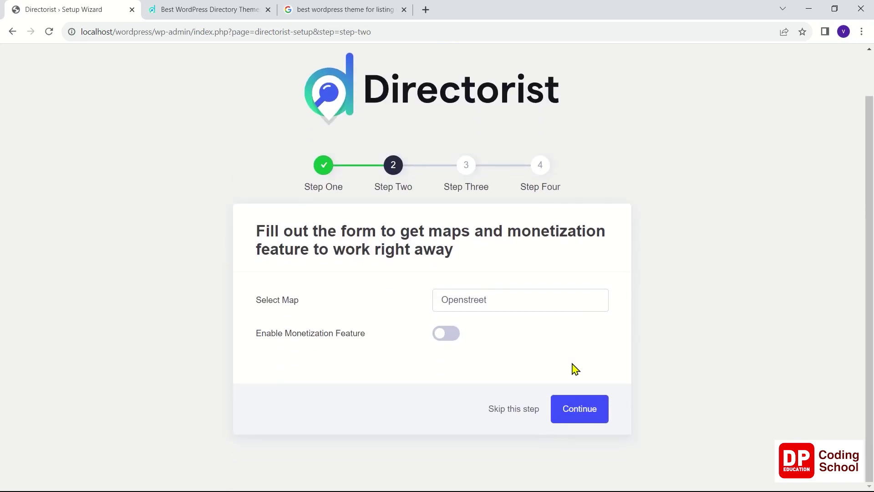
click(515, 305)
click(514, 308)
click(472, 313)
click(474, 314)
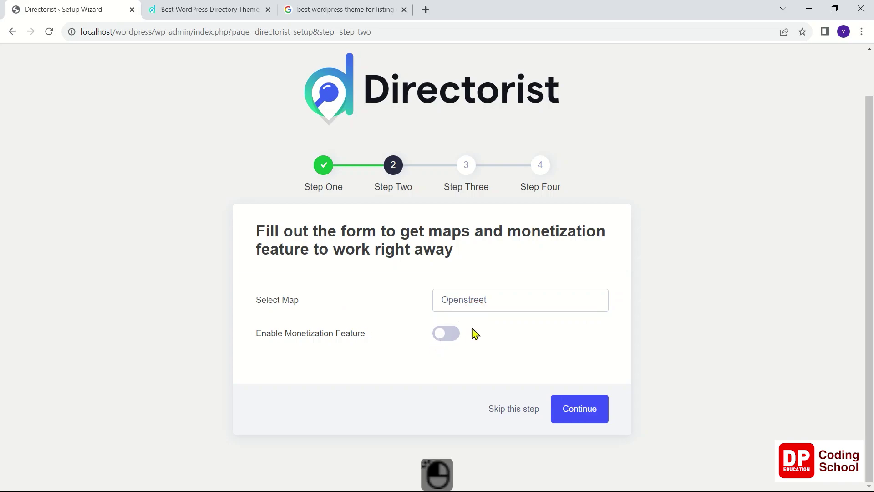
click(474, 307)
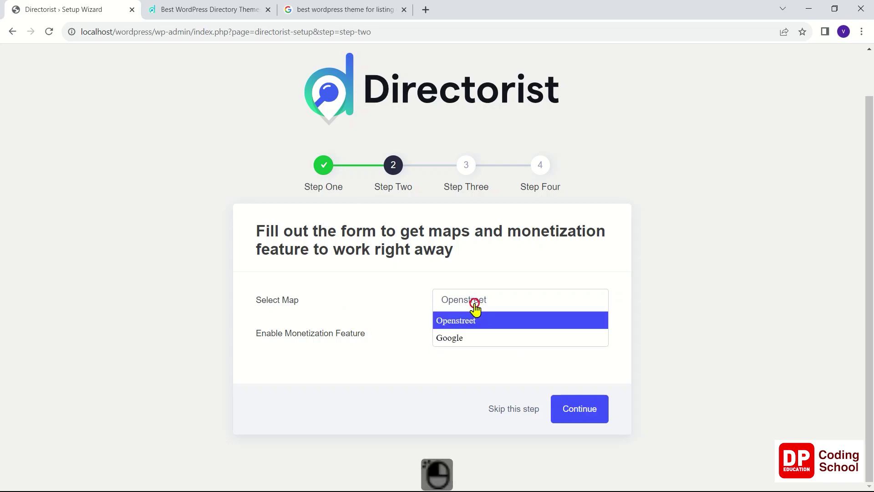
click(395, 320)
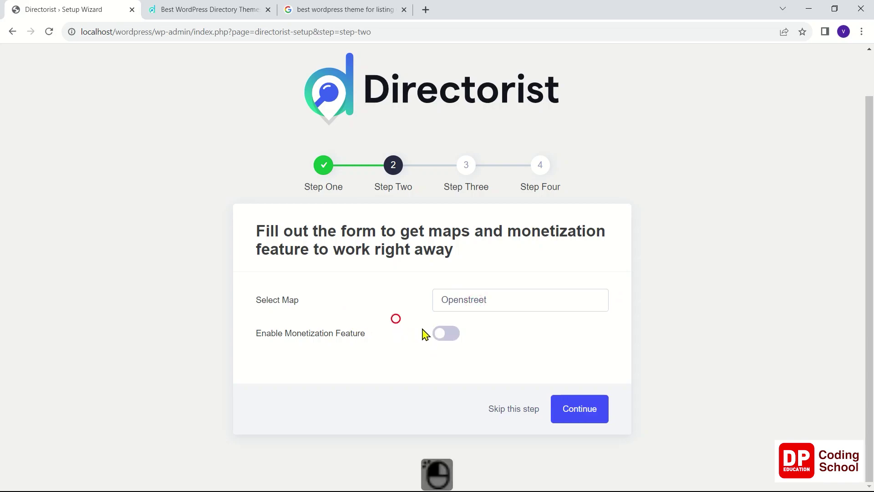
click(575, 416)
Import 30 dummy listings with their images in wizard step three
scroll(576, 416, down, 1)
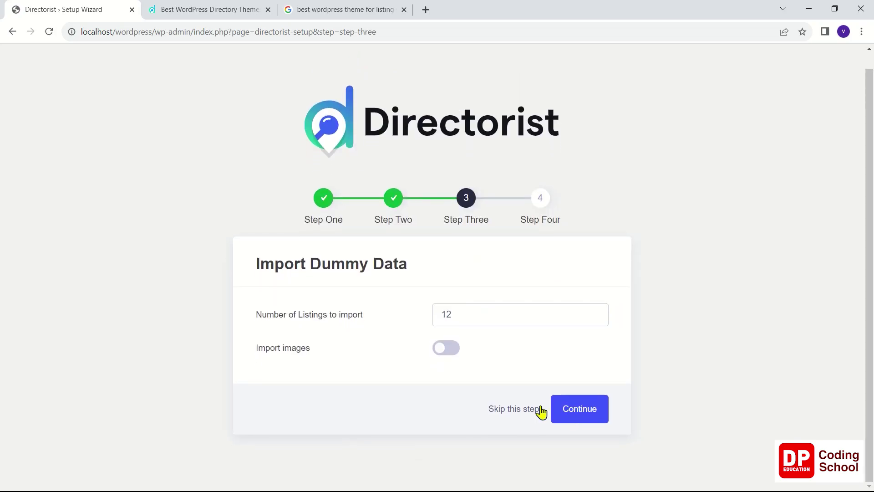
click(463, 321)
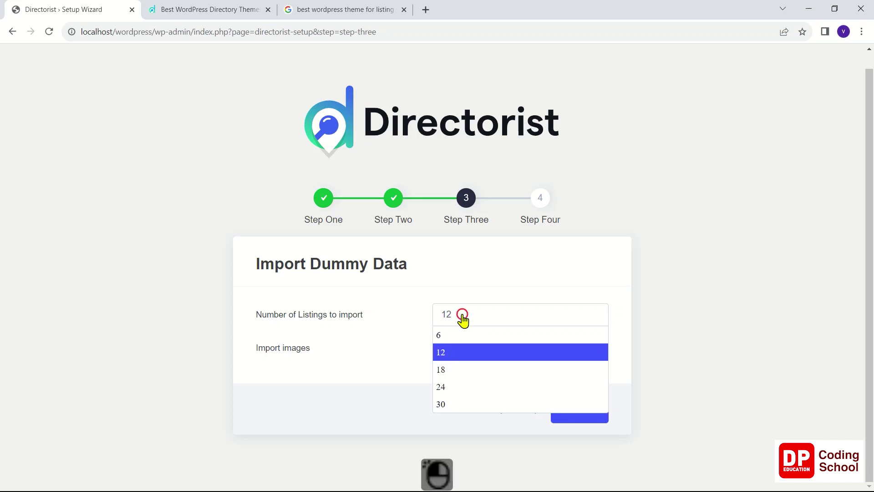
click(463, 402)
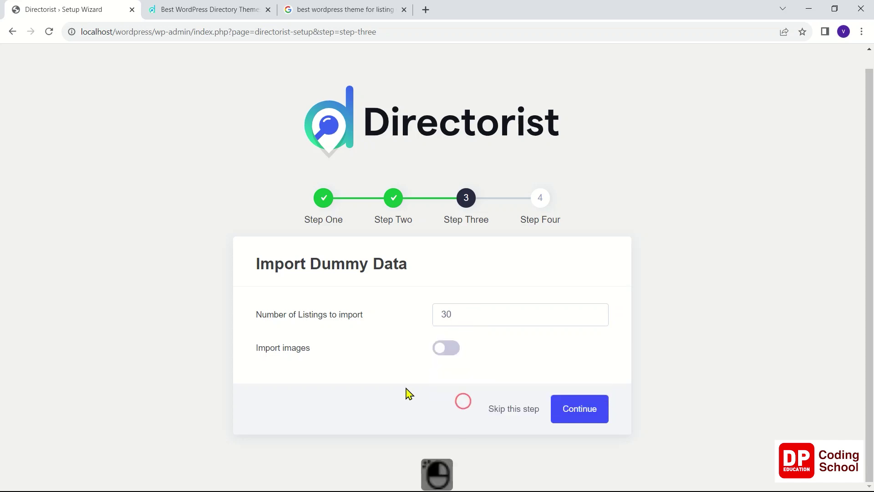
click(453, 354)
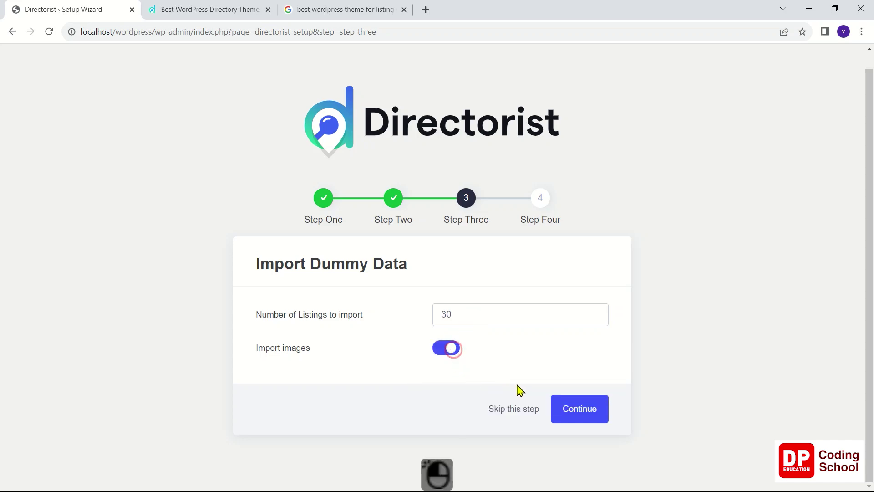
click(591, 413)
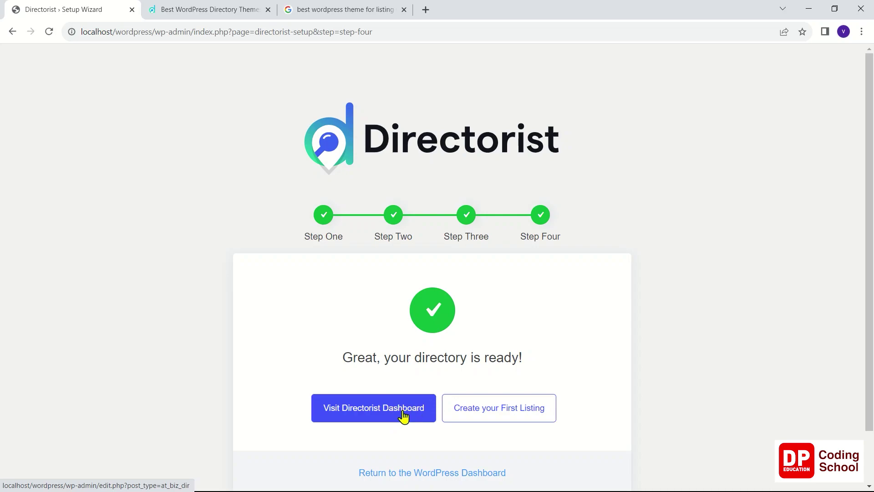
Open the Directorist dashboard and look through the imported directory listings
click(403, 415)
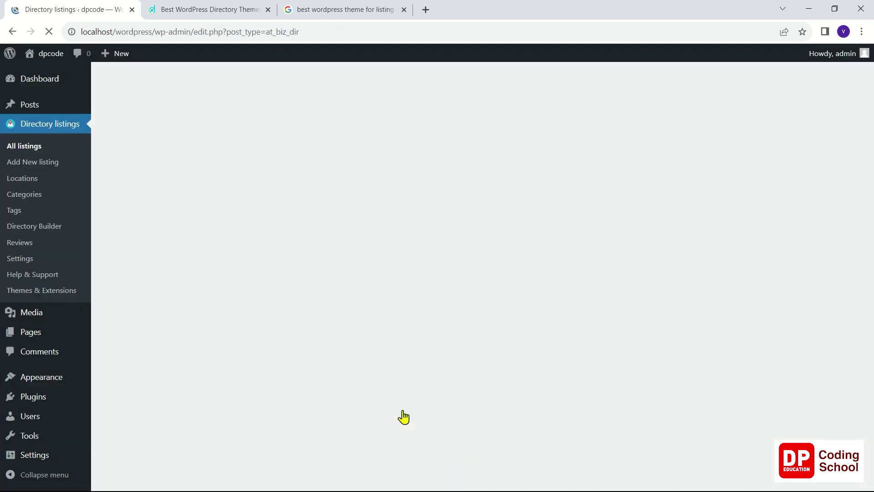
scroll(403, 416, down, 3)
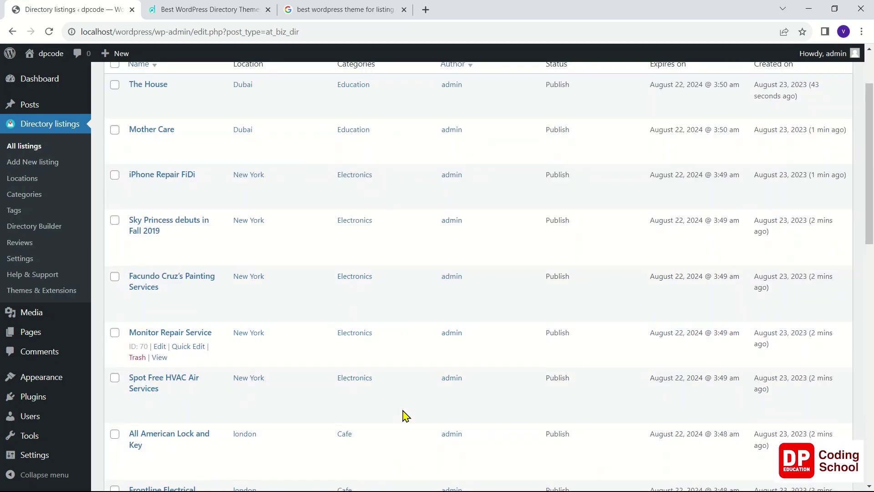
scroll(67, 140, up, 3)
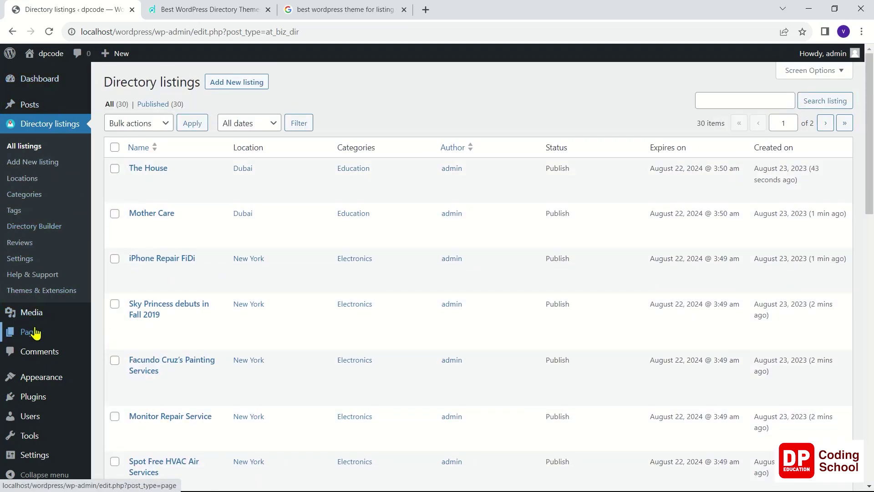
Check the installed WordPress themes, then visit the site and examine its front page
mouse_move(36, 337)
click(42, 377)
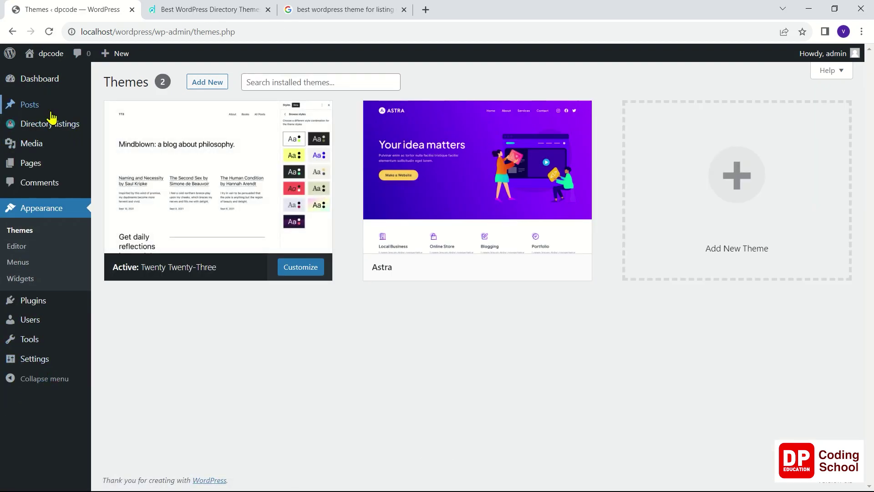
mouse_move(64, 105)
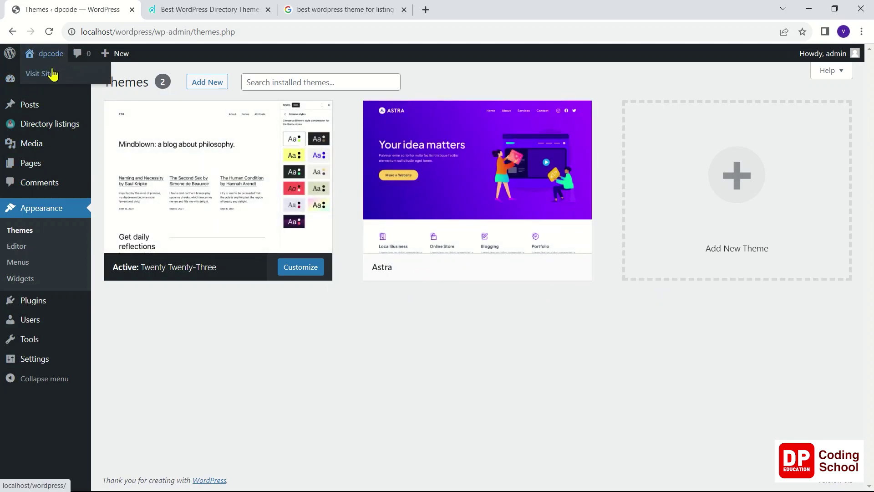
click(52, 72)
scroll(230, 205, down, 5)
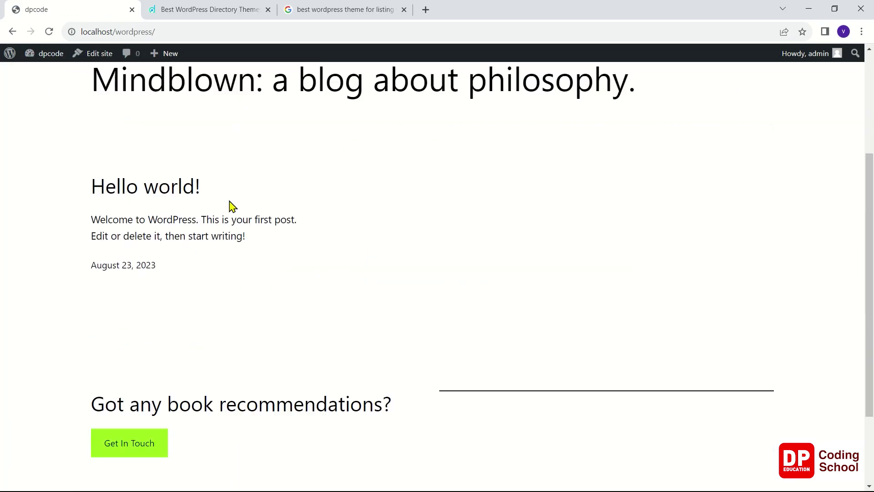
Find the free OneListing theme on the Directorist themes page and copy its name
scroll(232, 200, up, 6)
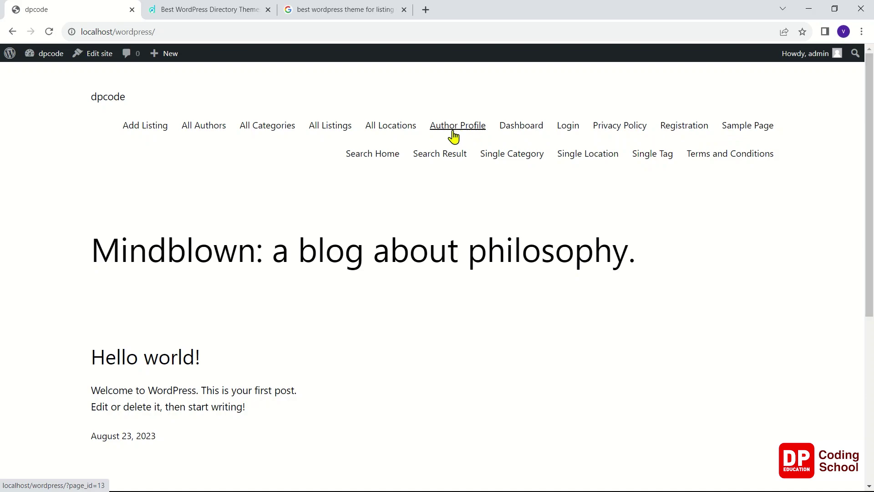
click(103, 99)
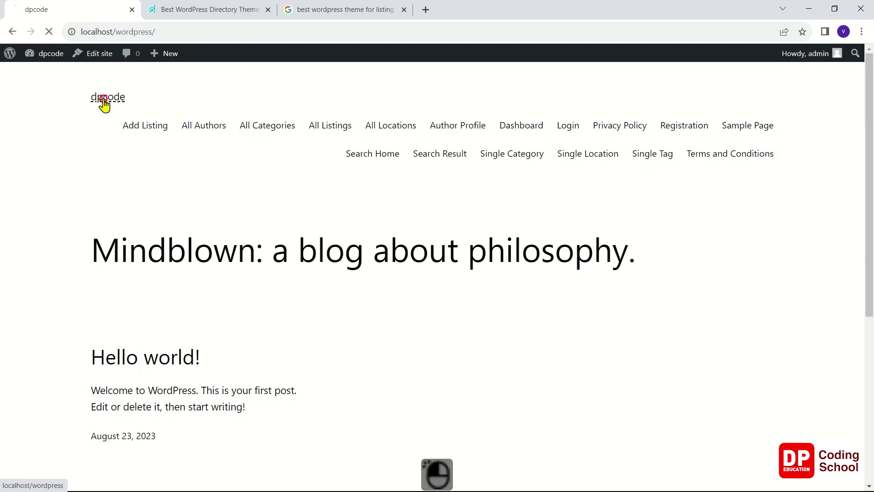
click(201, 11)
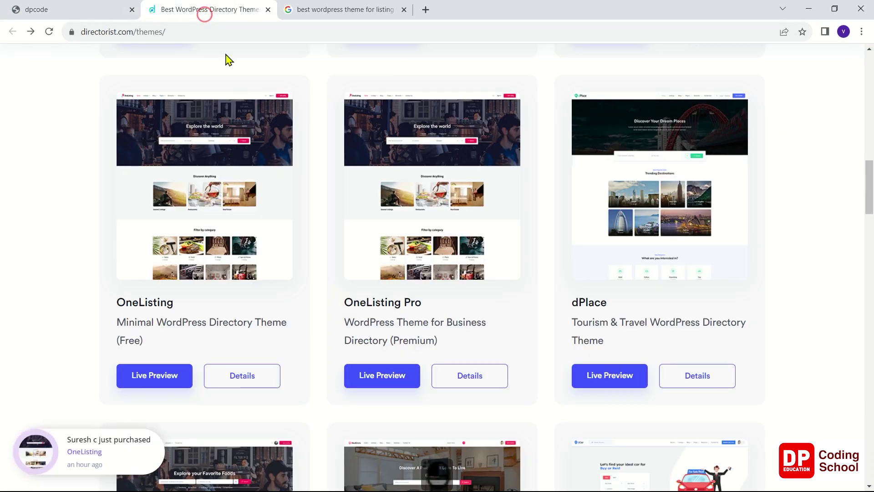
scroll(187, 239, up, 8)
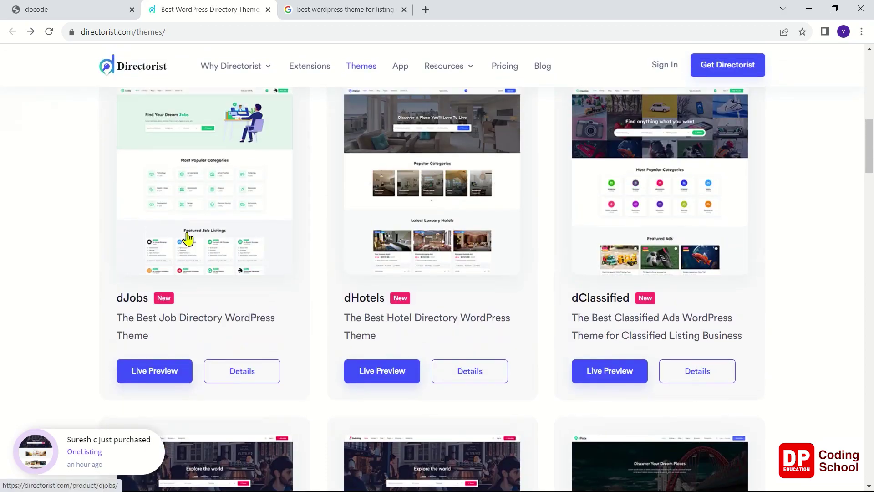
scroll(187, 238, down, 9)
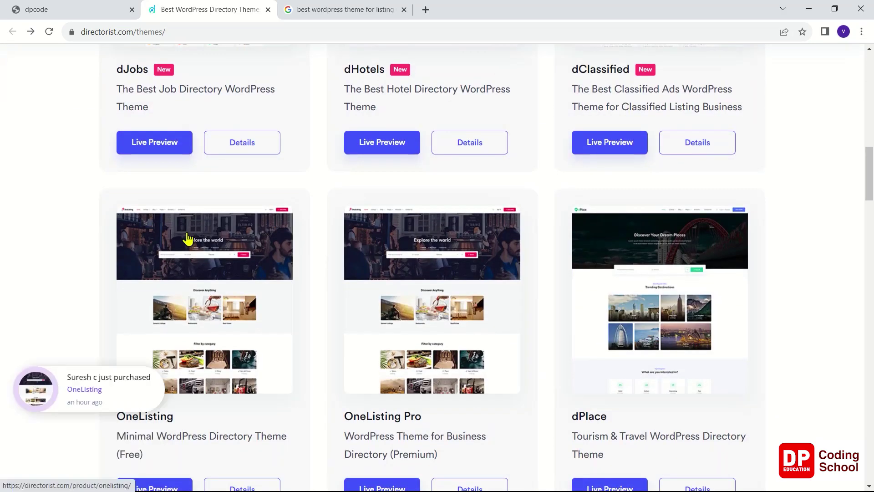
scroll(188, 239, down, 5)
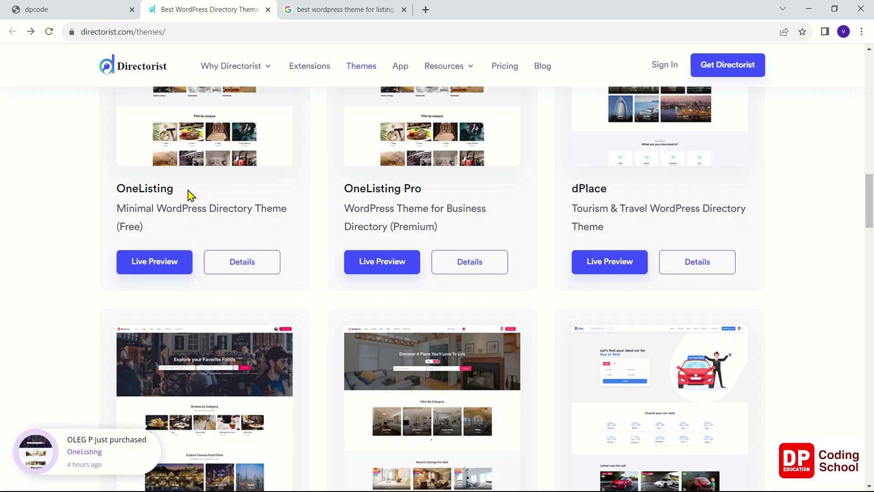
drag(191, 189, 121, 188)
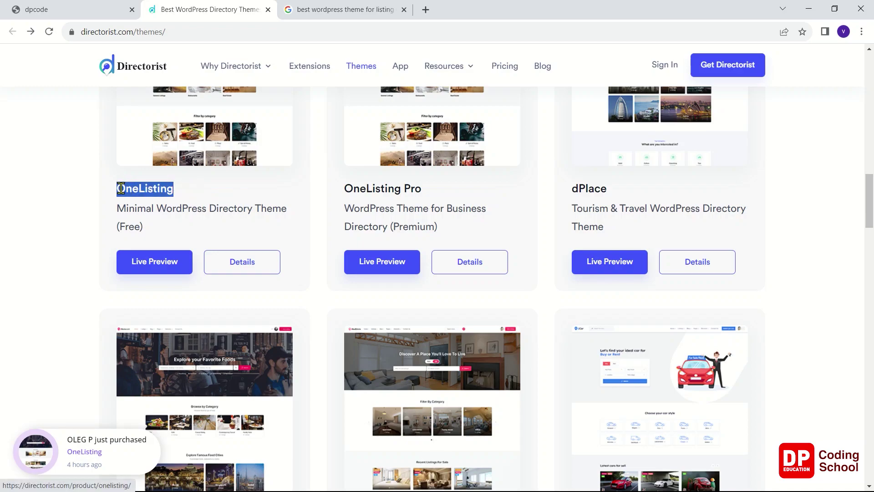
right_click(136, 190)
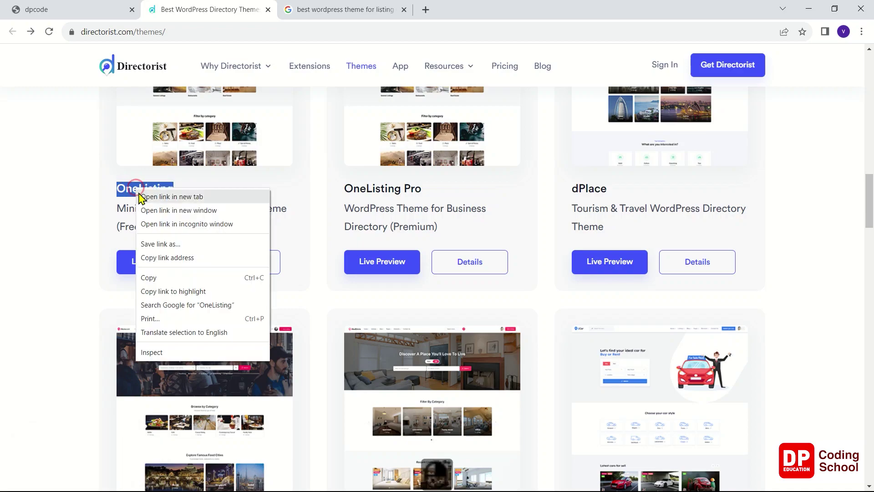
click(165, 278)
Open the WordPress dashboard's theme management page and search the installed themes for OneListing
click(95, 11)
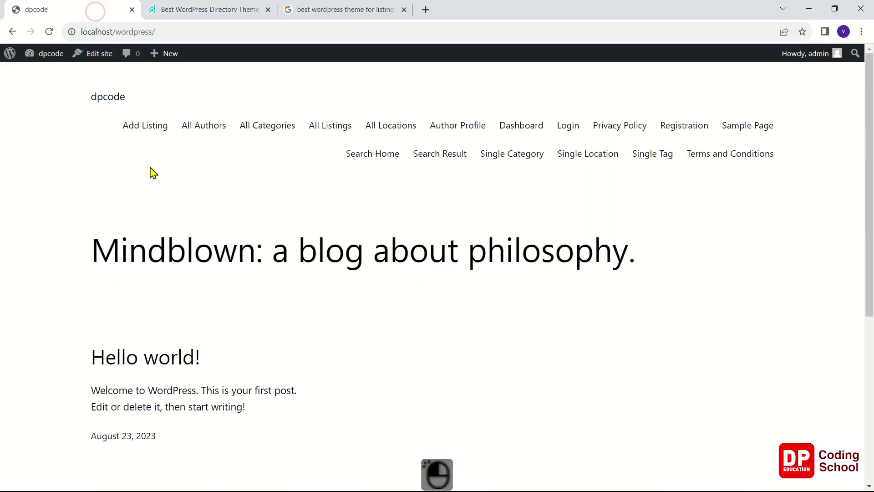
click(44, 63)
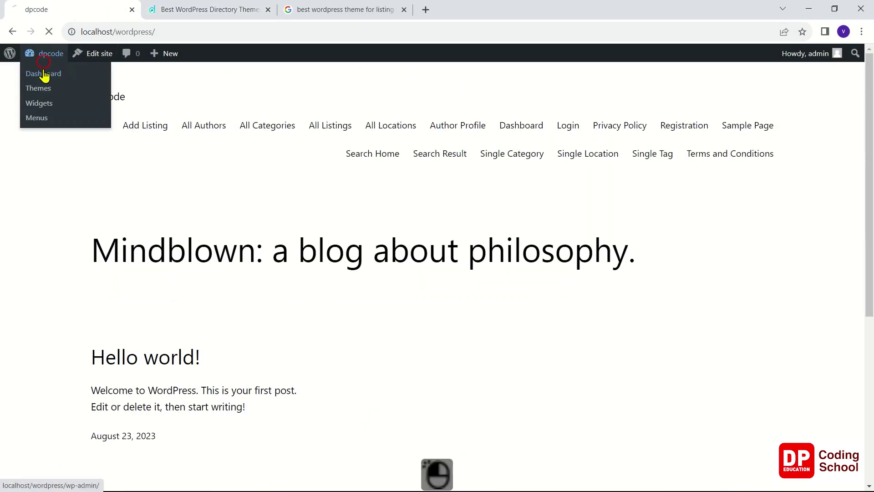
mouse_move(50, 253)
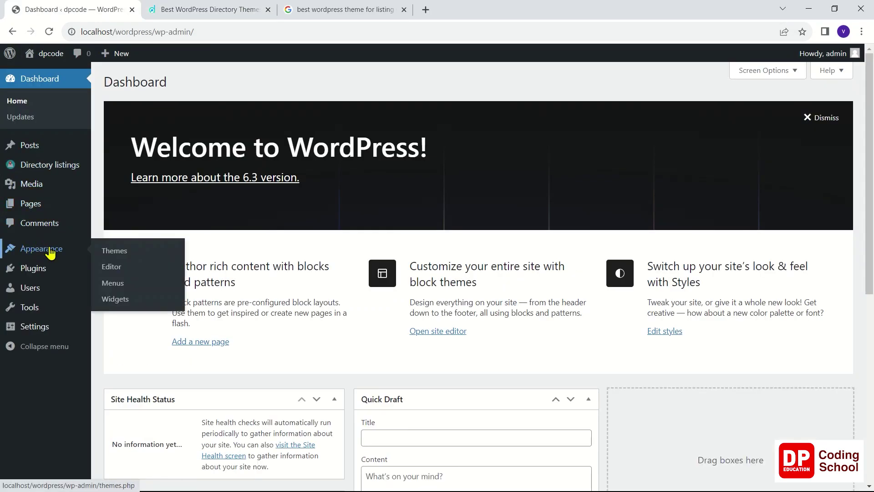
mouse_move(48, 162)
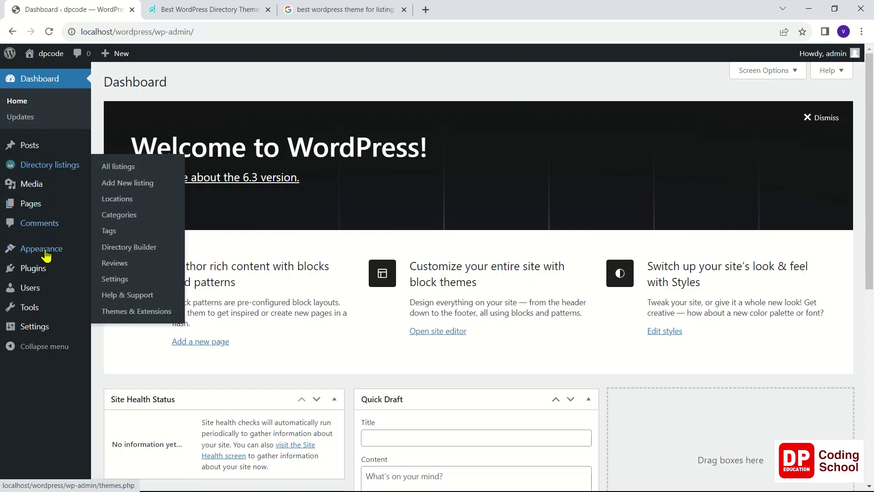
click(137, 252)
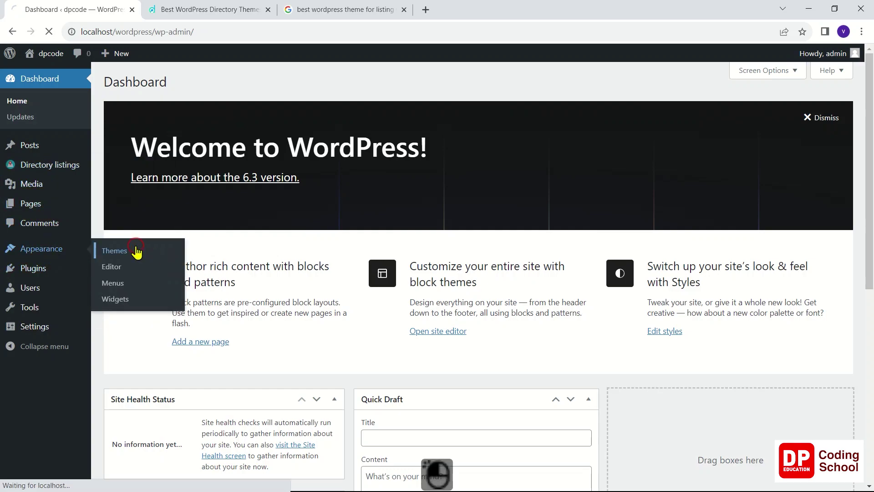
click(331, 81)
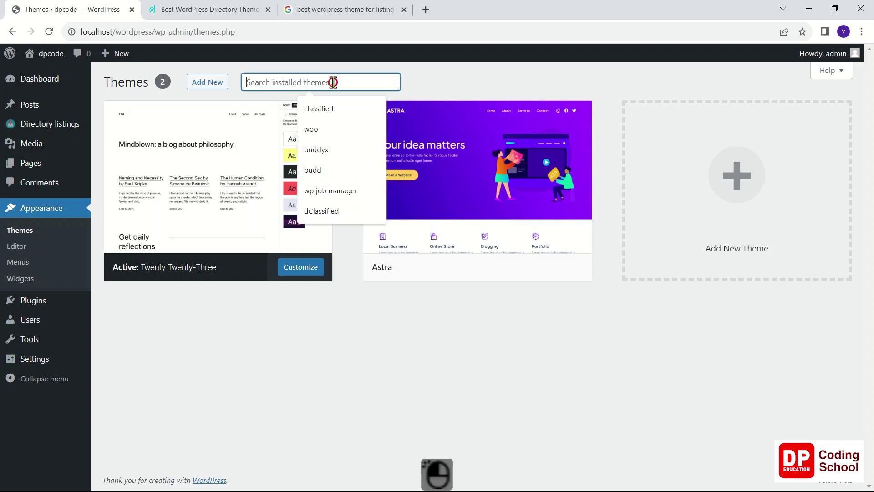
right_click(334, 82)
click(380, 173)
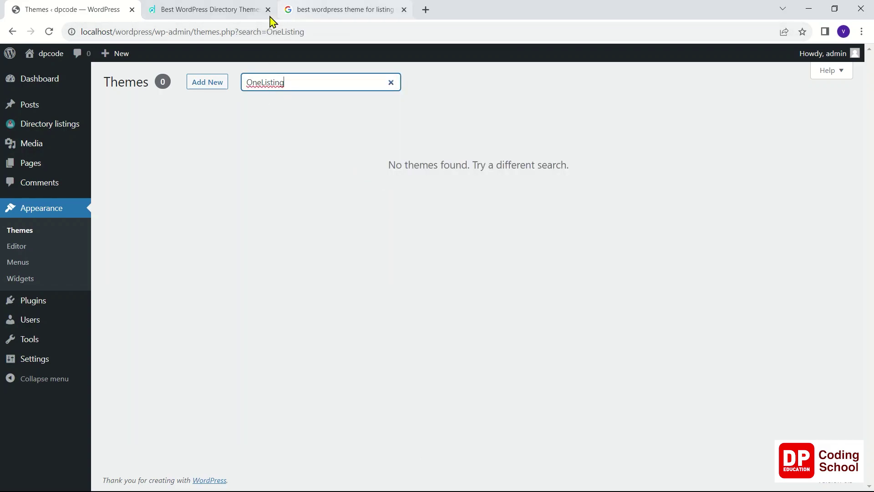
Open the OneListing theme's product page on the Directorist site and request its free download
click(228, 13)
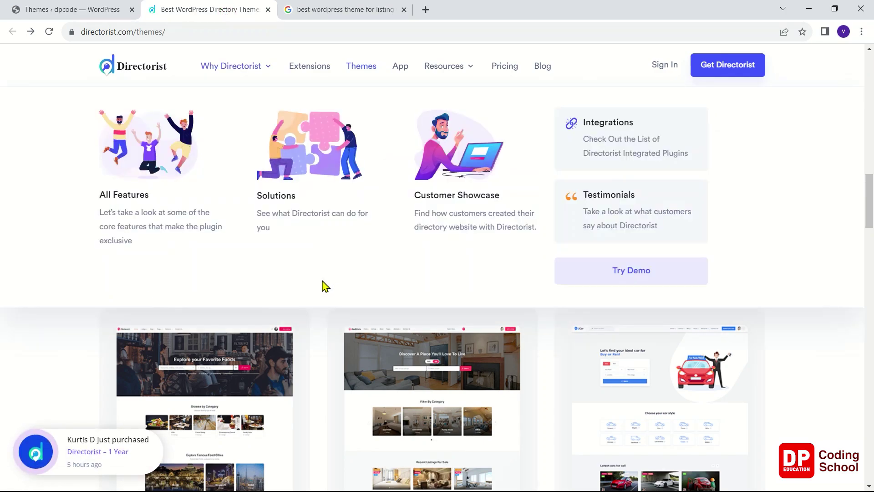
scroll(94, 367, up, 3)
scroll(93, 365, down, 3)
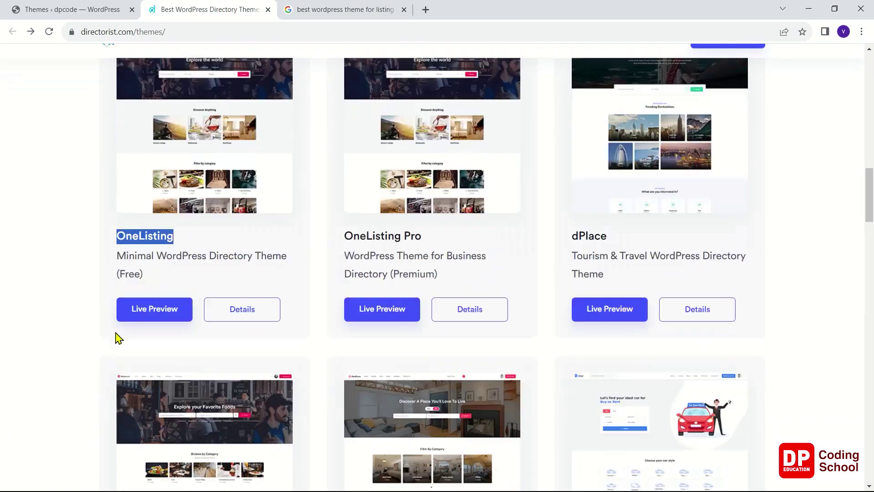
click(222, 263)
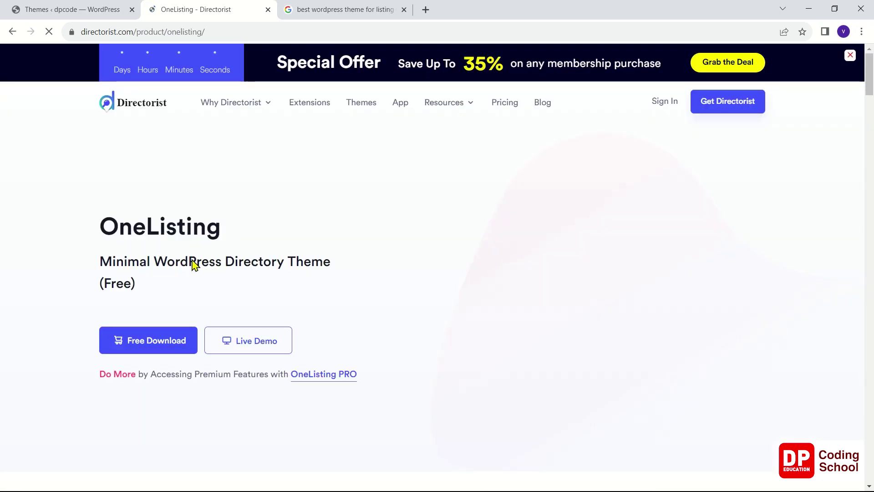
click(156, 342)
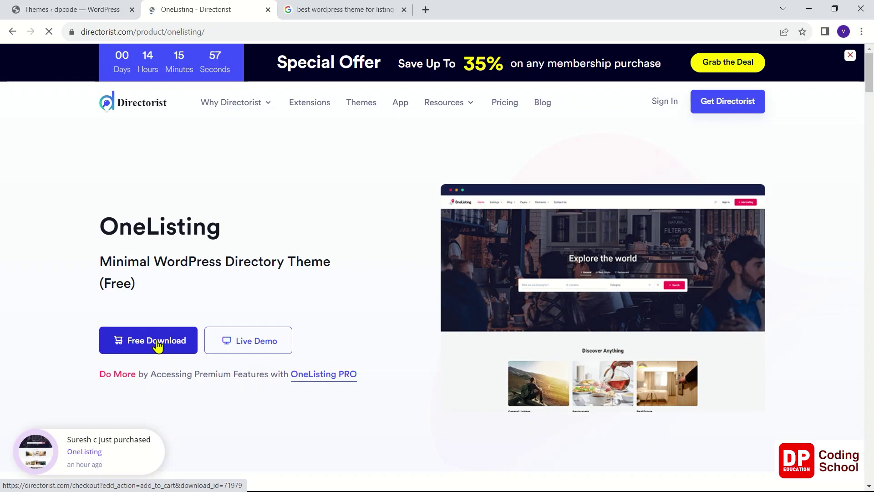
click(157, 345)
Review the checkout form and agree to the privacy, support and refund policies and the terms and conditions
scroll(157, 346, down, 3)
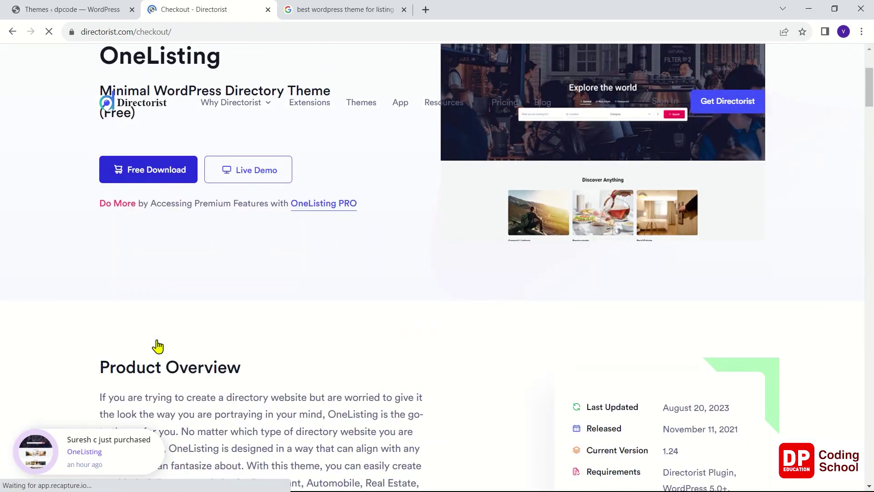
scroll(157, 346, down, 6)
scroll(157, 346, up, 5)
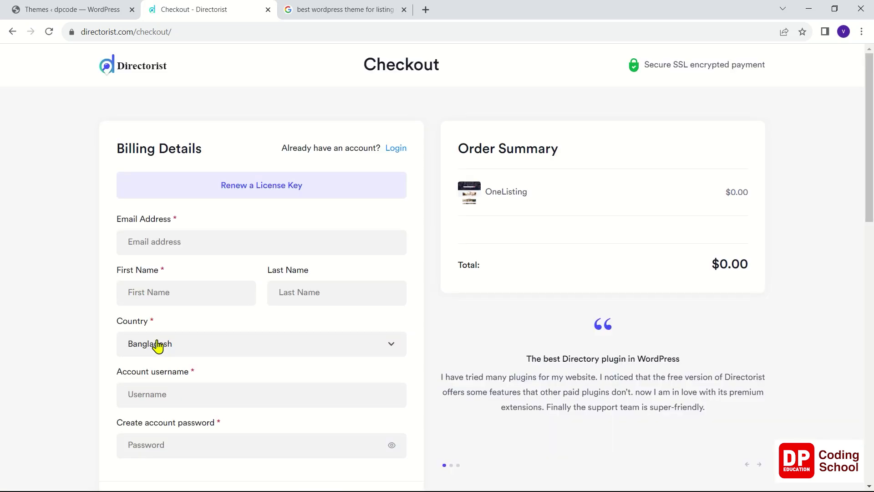
scroll(157, 346, down, 4)
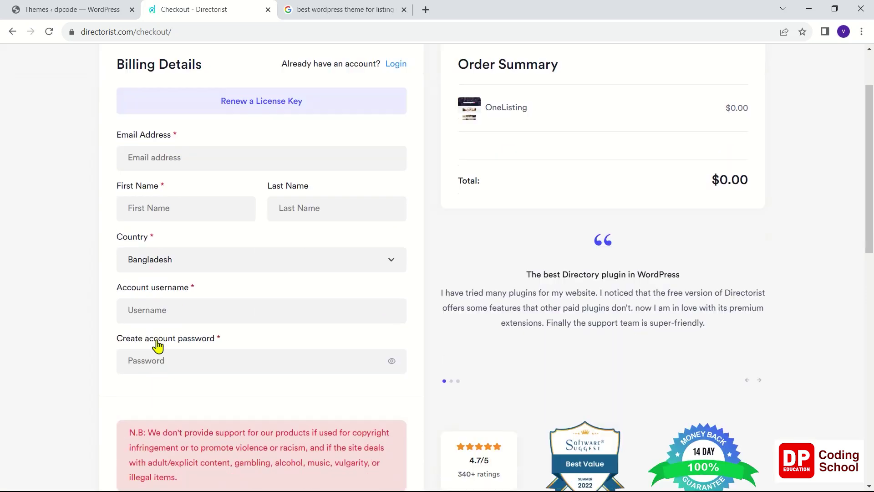
scroll(155, 329, down, 3)
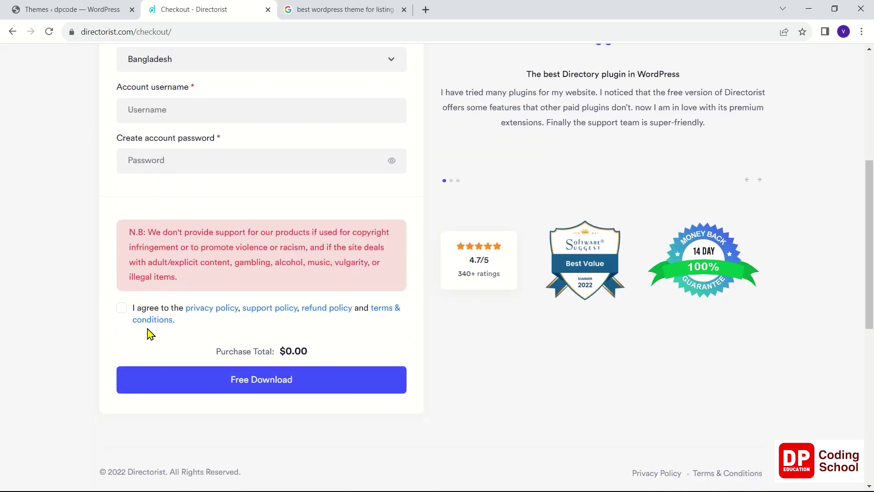
click(122, 310)
Fill in the billing details with the customer's email address, first name and last name
scroll(286, 284, up, 6)
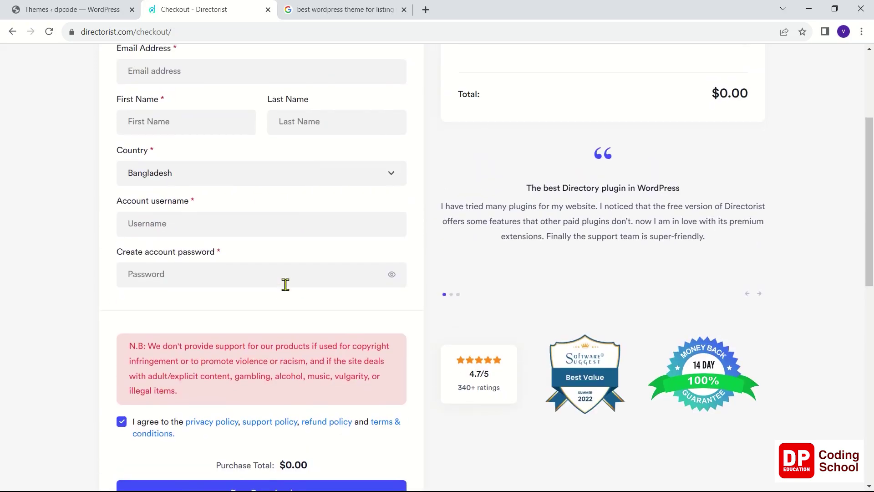
click(216, 243)
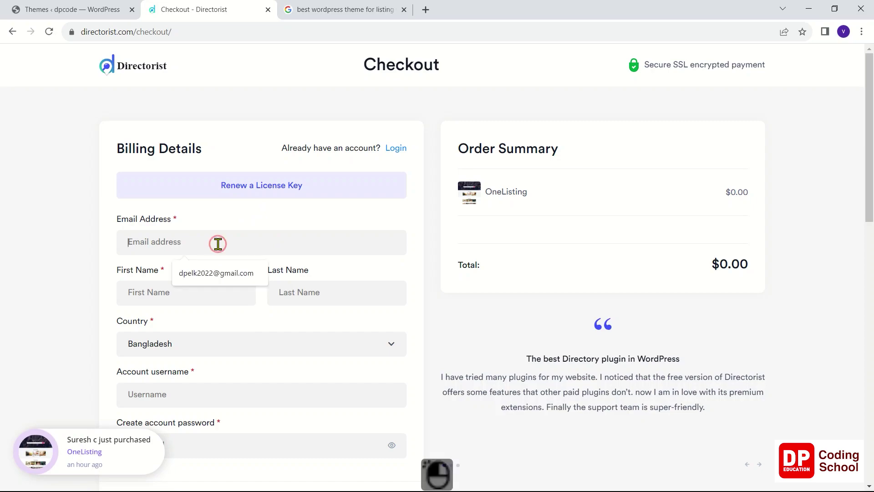
click(218, 274)
click(201, 297)
click(201, 320)
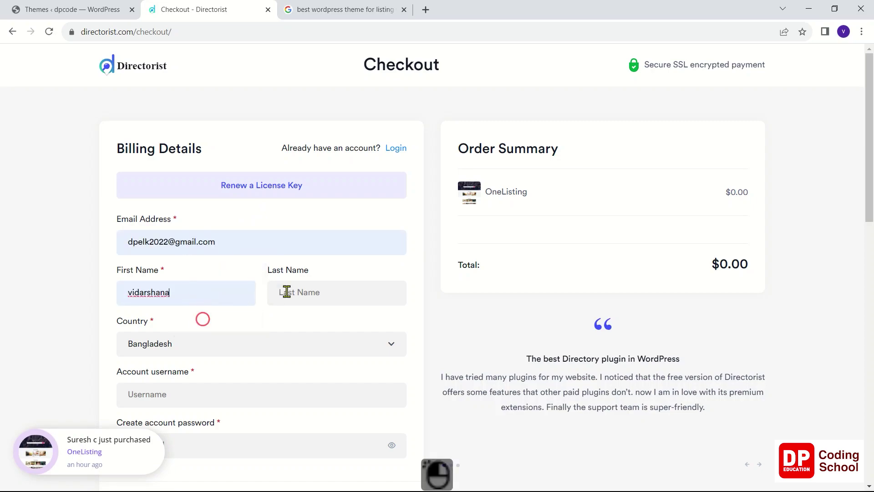
click(287, 291)
click(344, 320)
scroll(267, 285, down, 3)
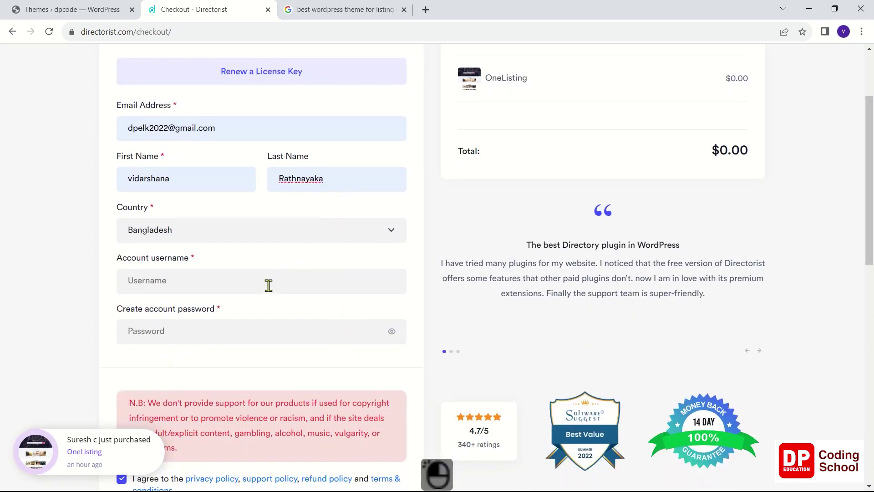
Set the billing country to Sri Lanka and fill in the account username
click(258, 235)
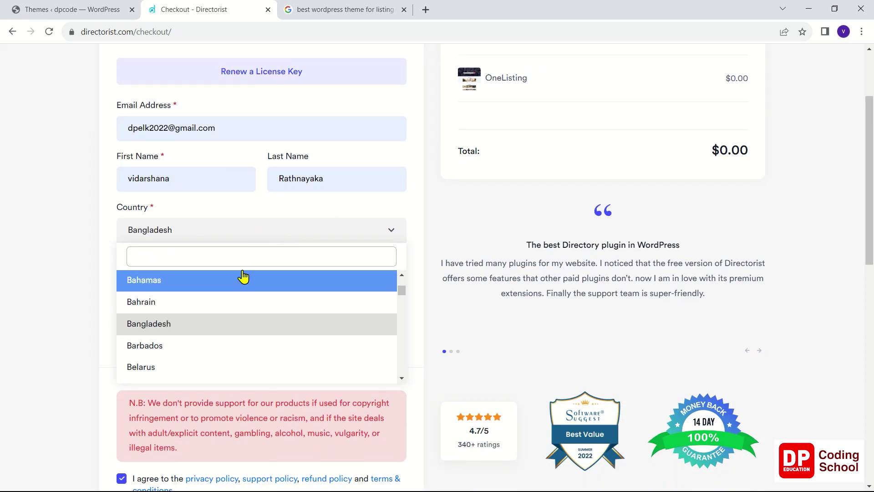
text(sr)
click(221, 302)
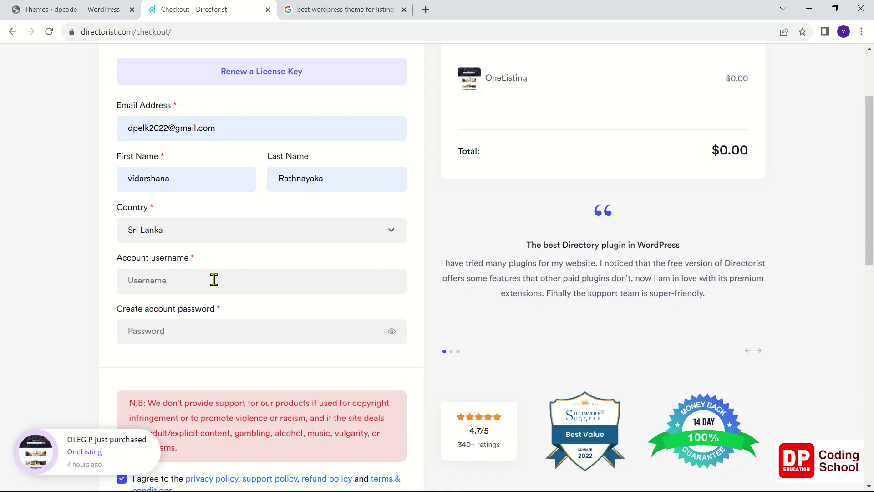
click(214, 279)
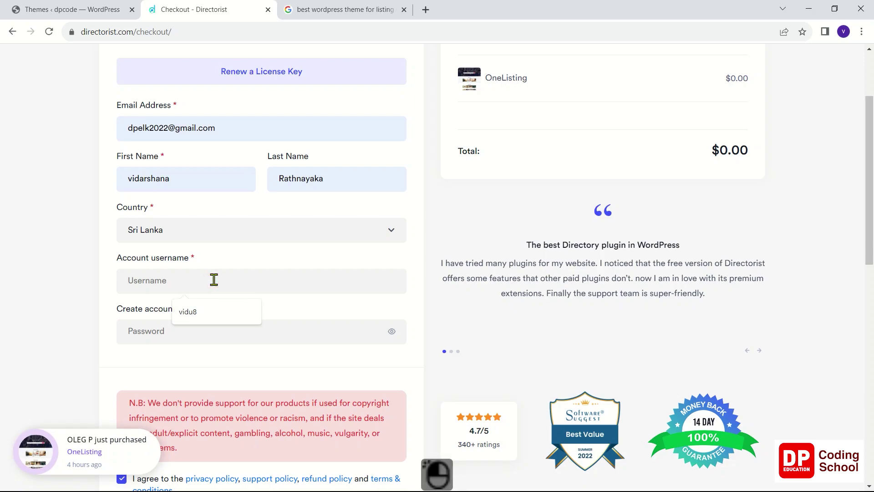
click(205, 314)
Copy the password stored in pass.txt and paste it into the checkout form's account password field
click(200, 336)
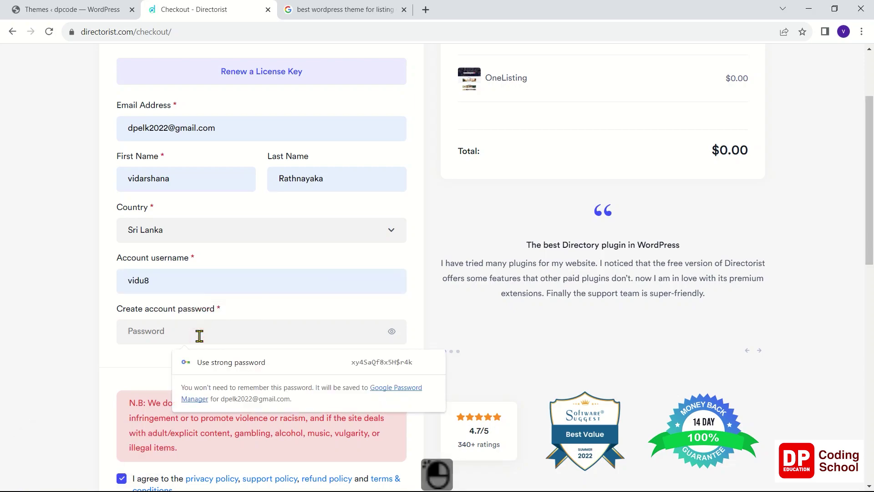
click(200, 334)
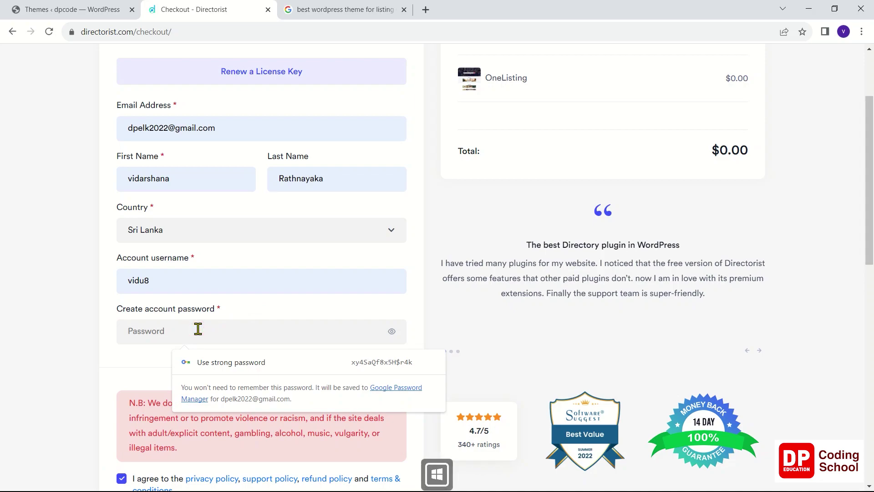
key(super+e)
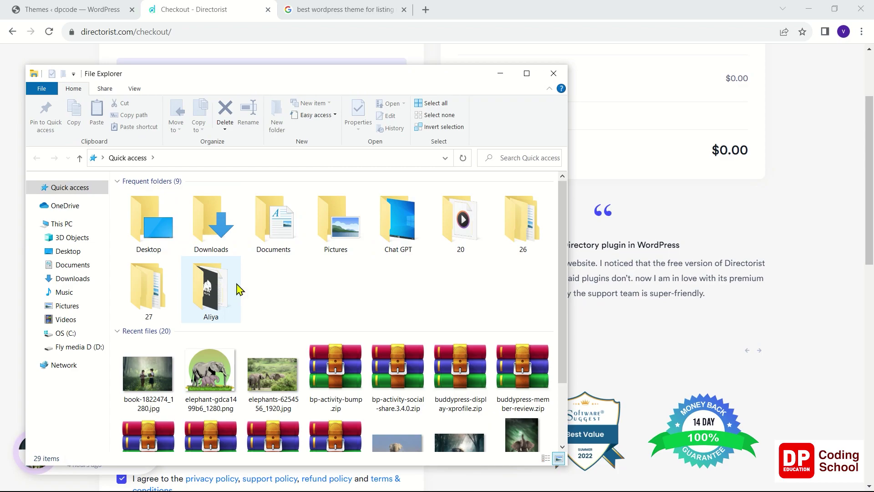
scroll(264, 355, down, 3)
double_click(272, 395)
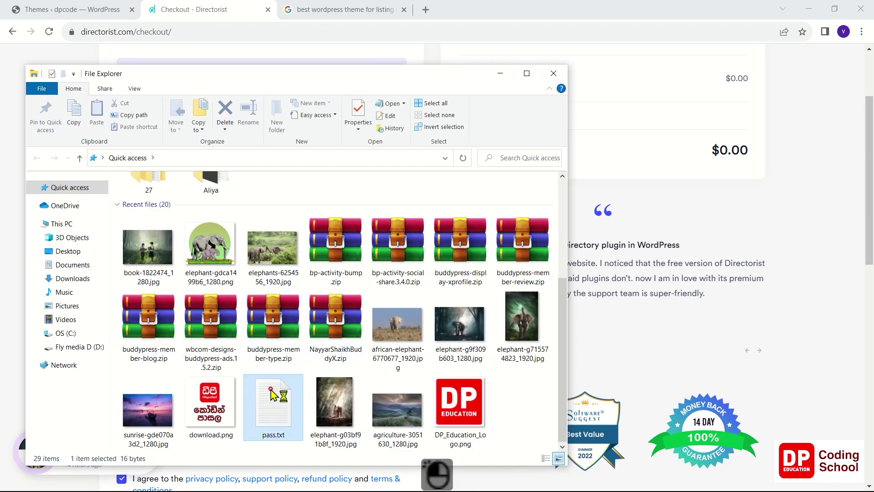
drag(430, 187, 260, 189)
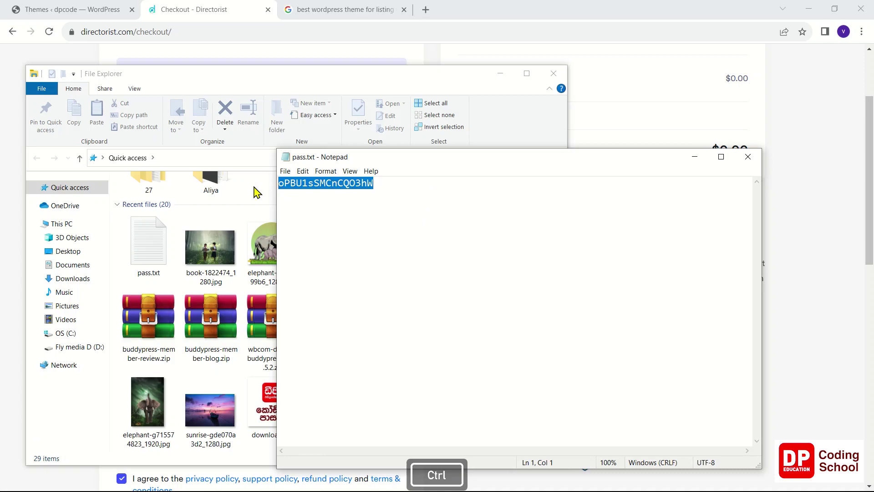
key(ctrl+c)
click(500, 73)
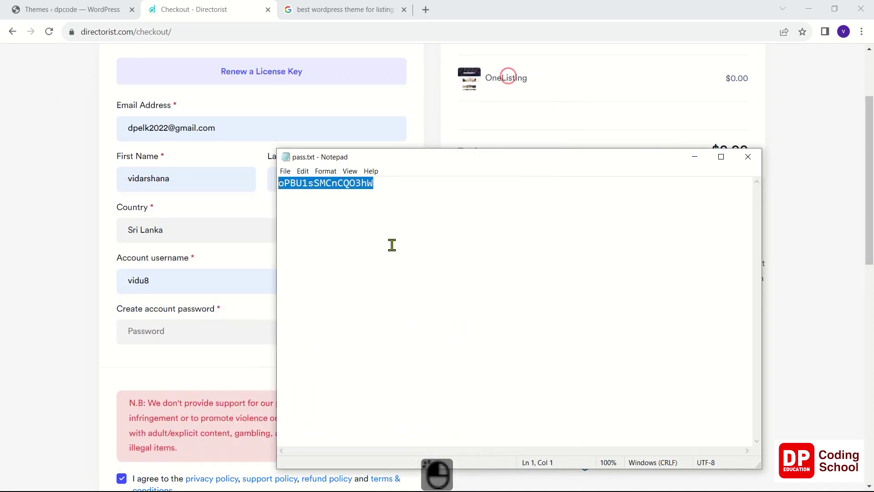
click(158, 329)
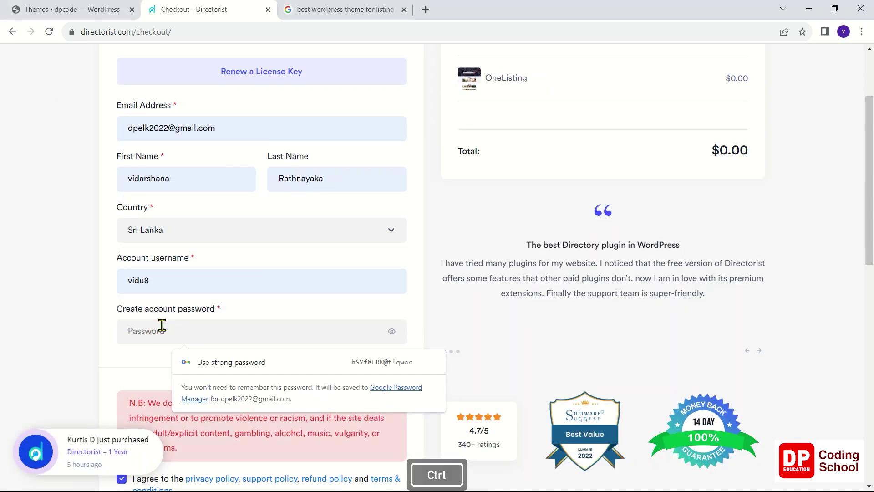
key(ctrl+v)
Submit the free OneListing checkout and dismiss the browser's offer to save the password
scroll(145, 280, down, 6)
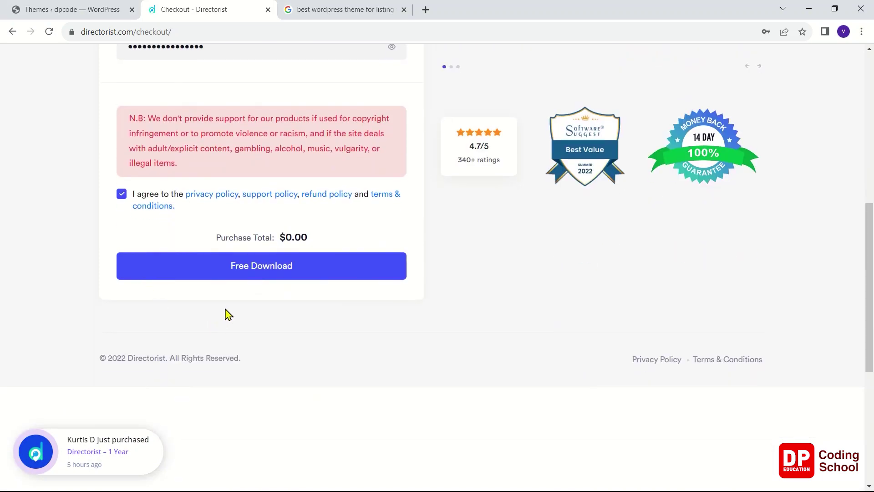
click(238, 272)
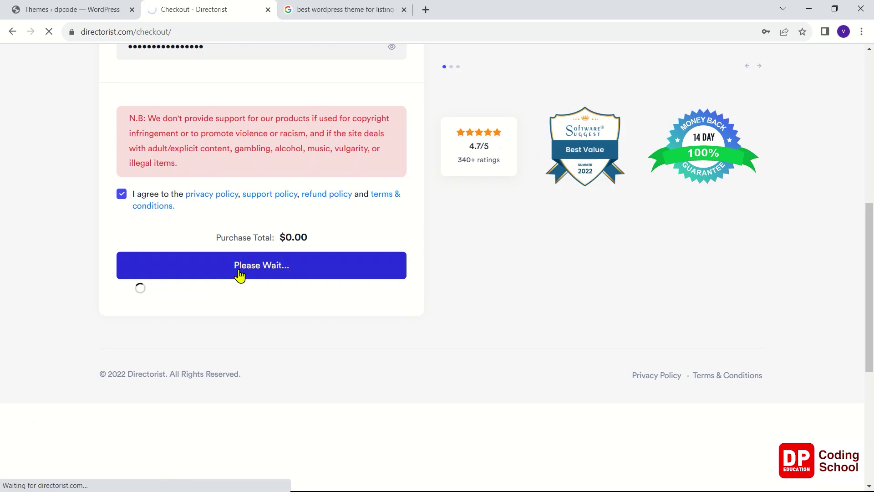
scroll(239, 275, down, 2)
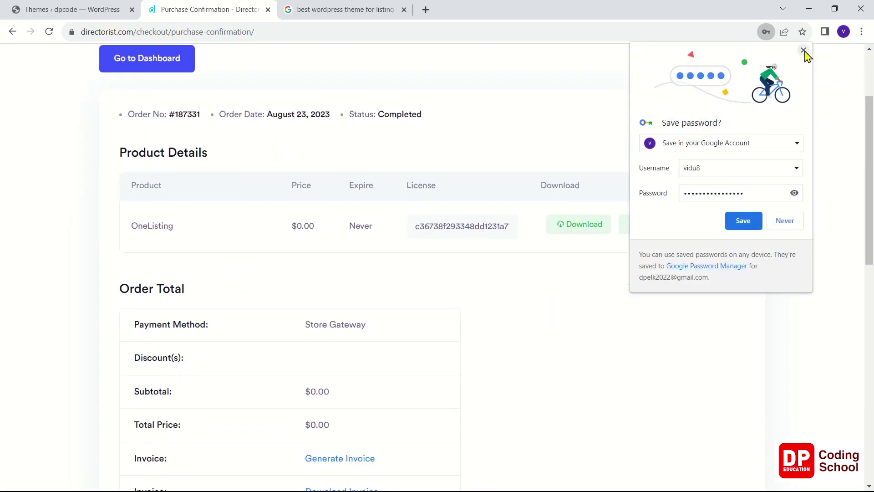
key(Tab)
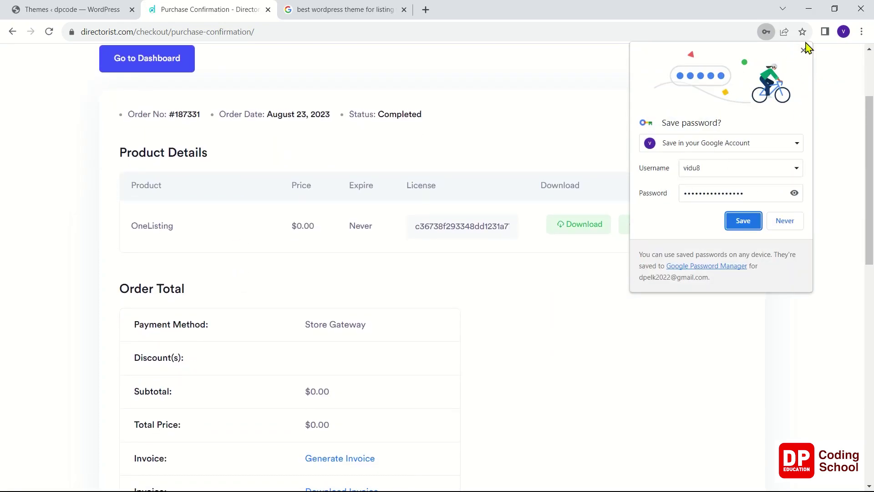
click(803, 49)
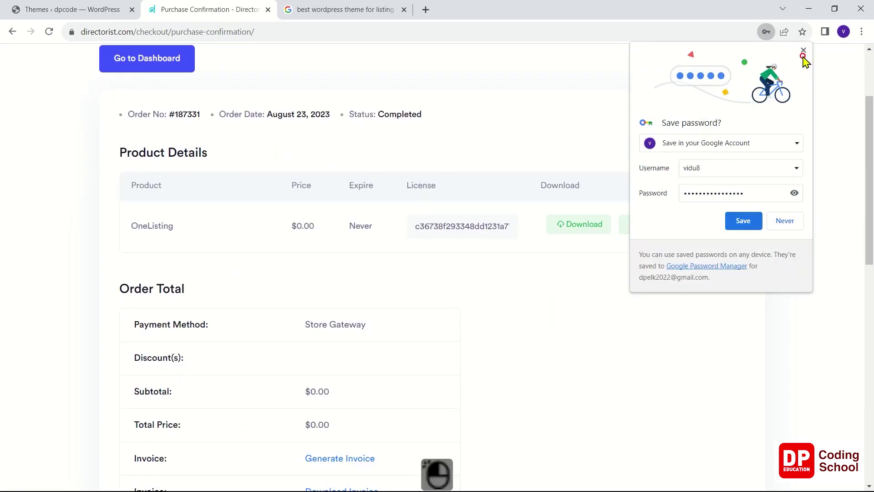
Download the OneListing theme package and show onelisting.zip in its download folder
click(592, 226)
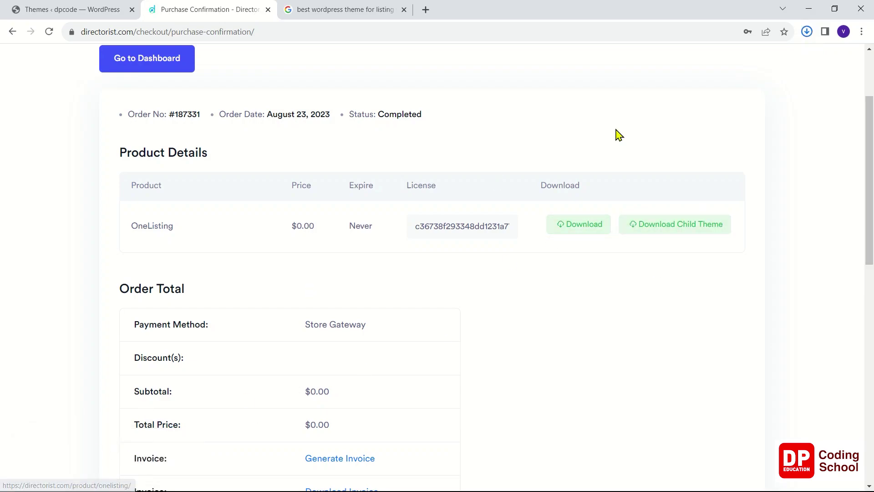
click(807, 32)
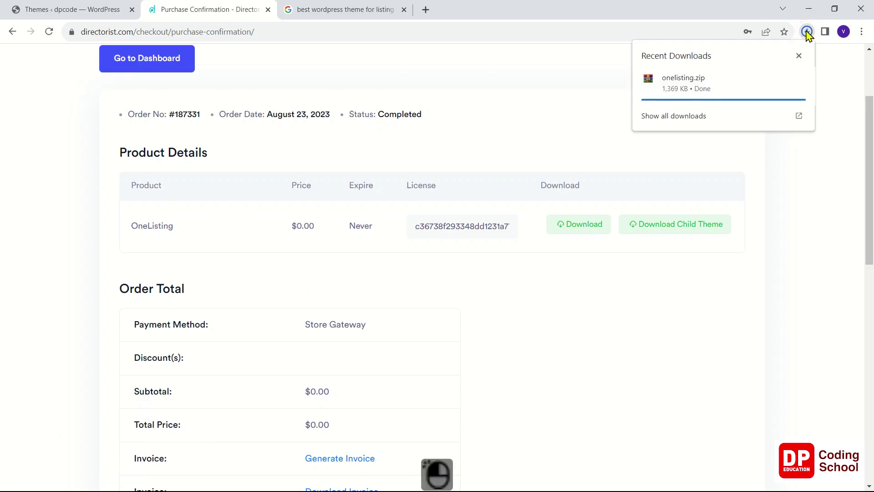
mouse_move(732, 74)
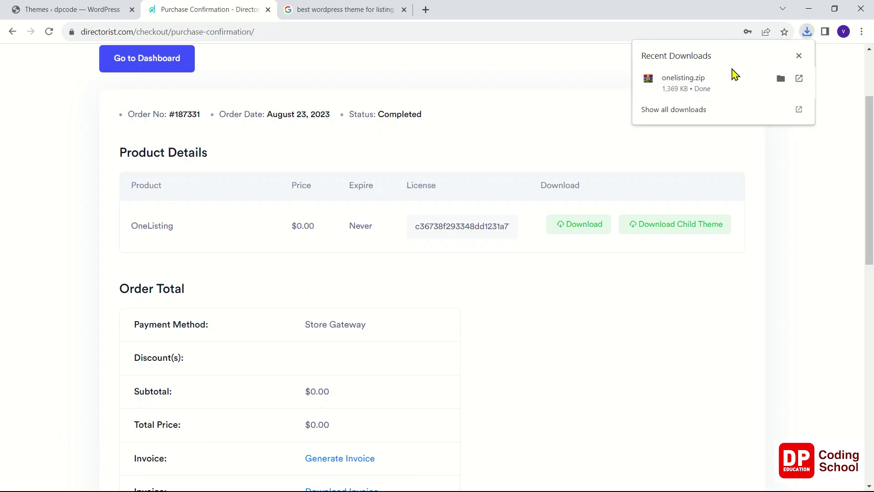
click(780, 79)
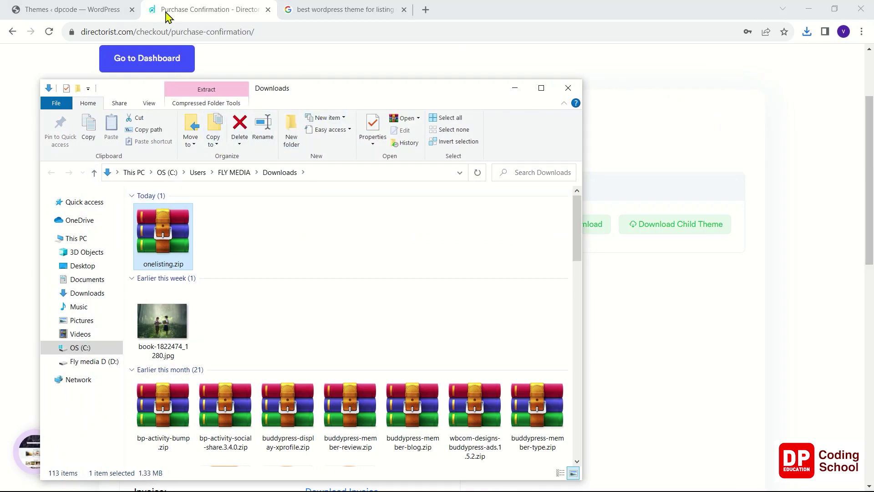
Return to the WordPress Themes page and clear the OneListing search of installed themes
click(105, 7)
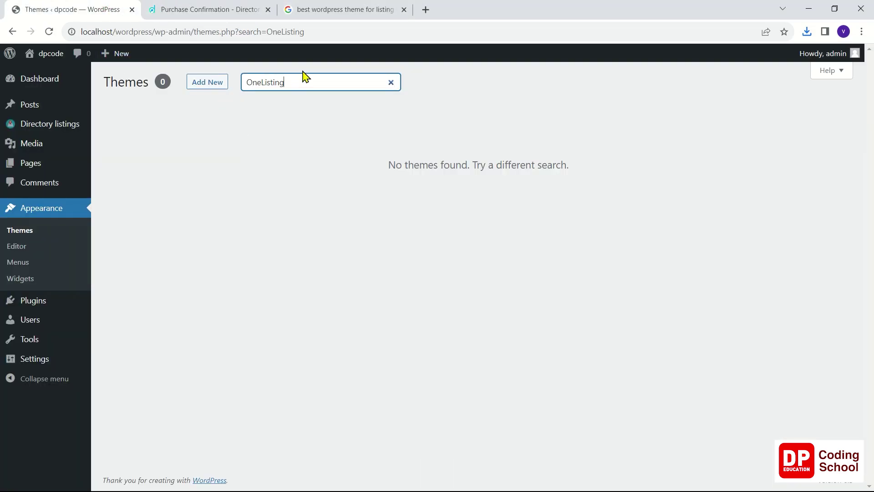
key(BackSpace)
key(BackSpace)
key(BackSpace)
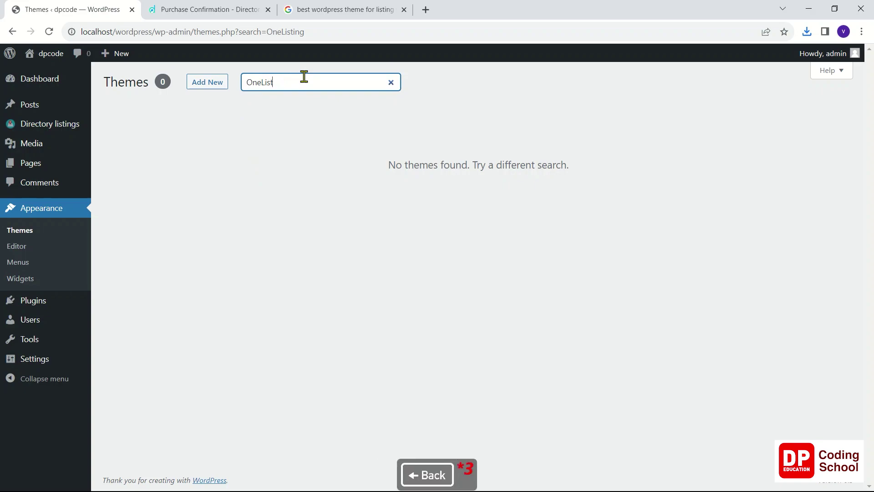
key(BackSpace)
key(BackSpace)
key(BackSpace)
key(BackSpace)
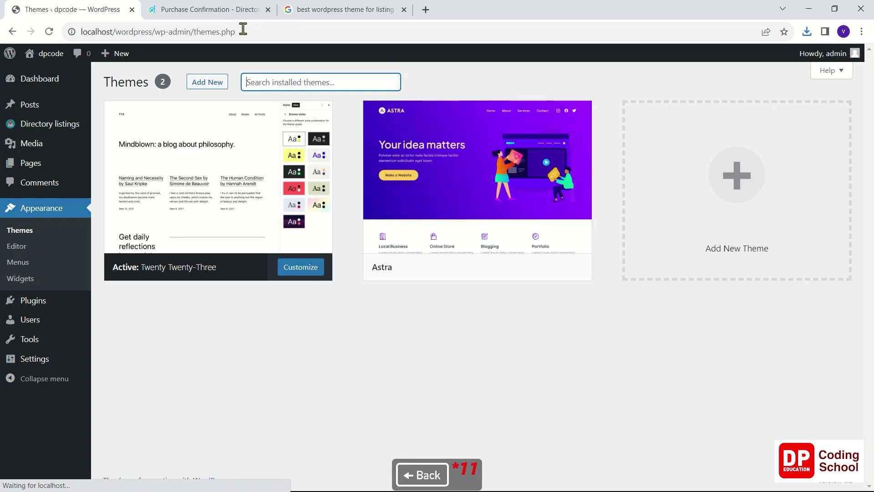
Add a new theme by uploading onelisting.zip from the Downloads folder and installing it
click(197, 86)
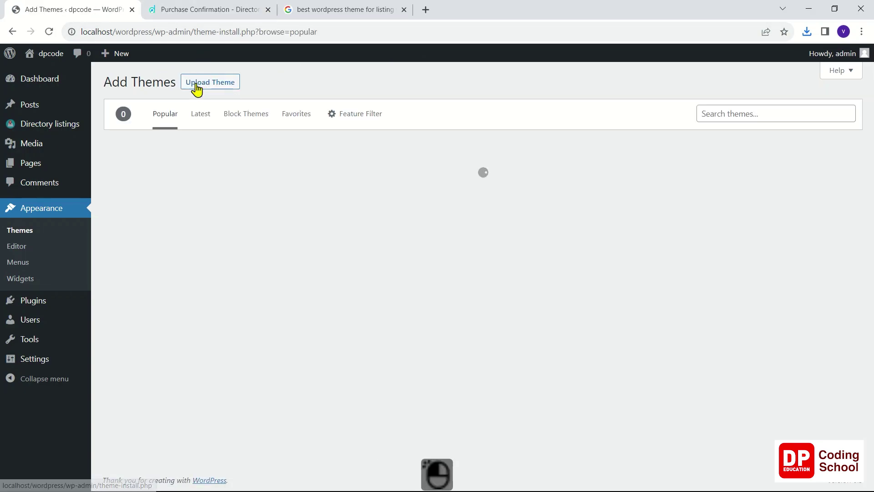
click(214, 84)
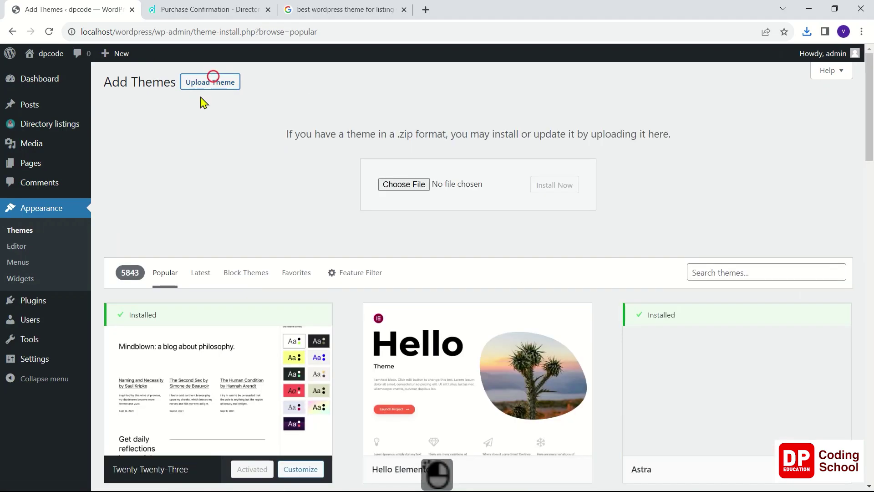
click(399, 184)
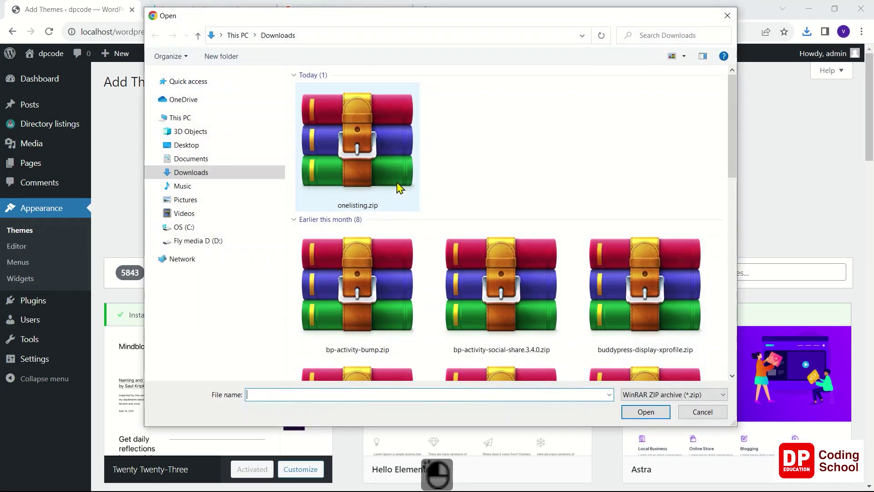
click(377, 144)
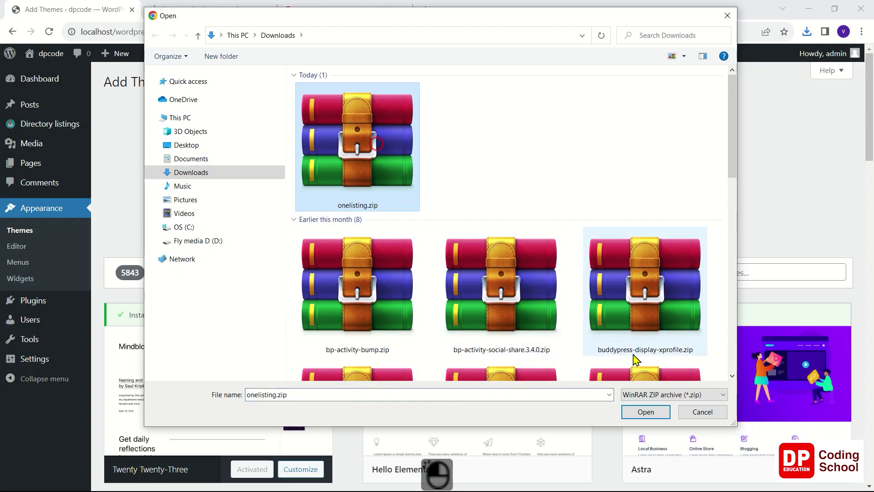
click(646, 412)
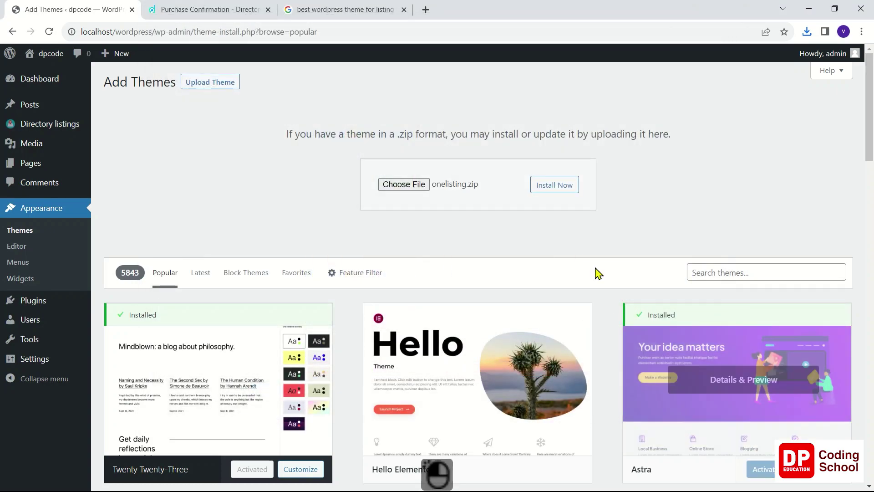
click(558, 188)
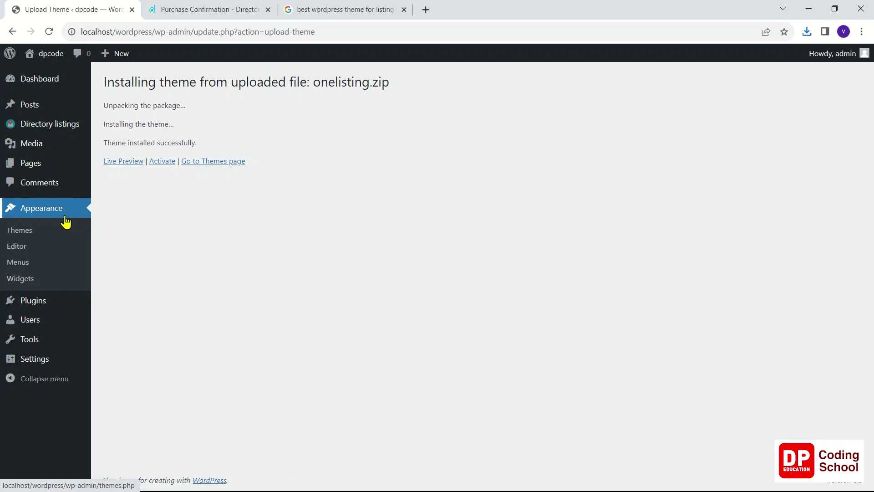
Activate the OneListing theme and permanently dismiss its pro upgrade notice
click(46, 233)
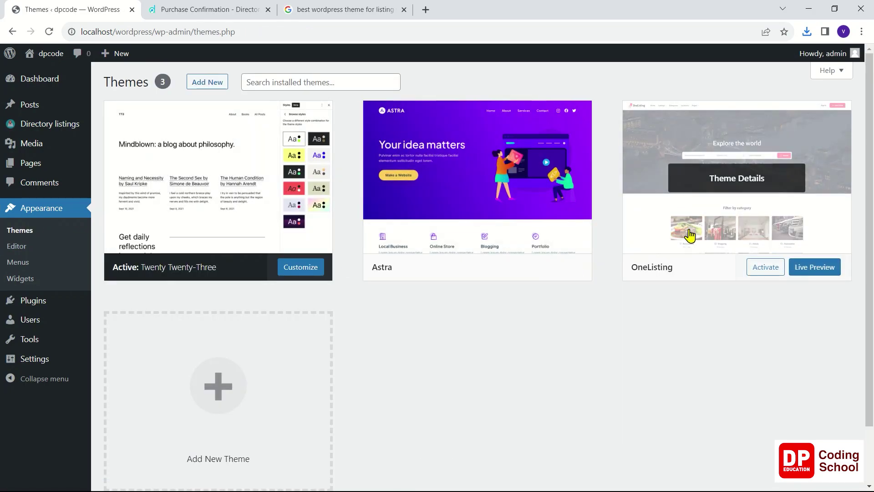
mouse_move(788, 250)
click(770, 269)
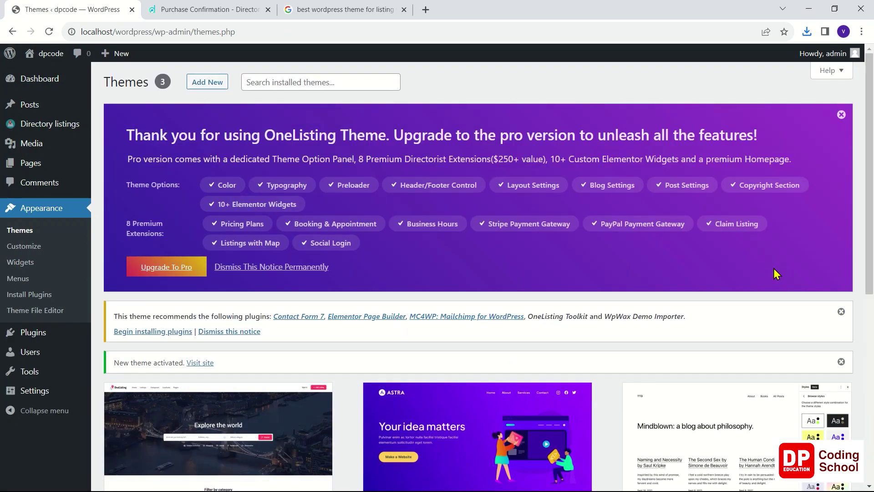
click(298, 268)
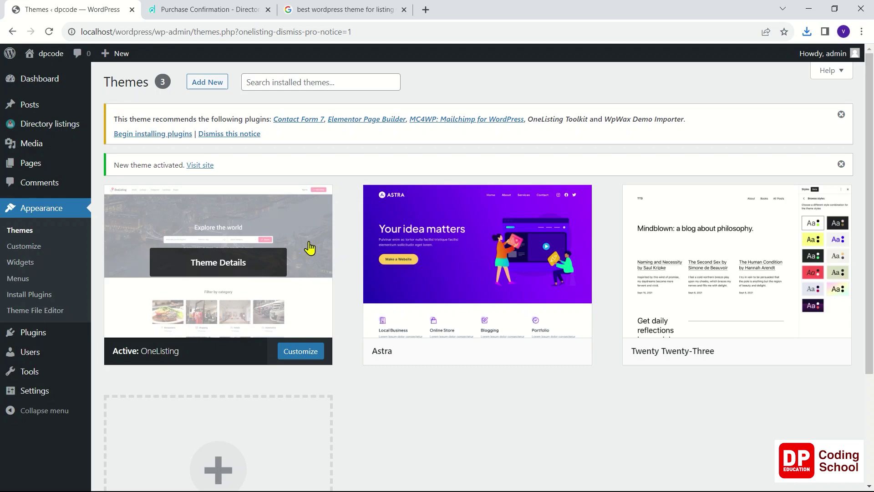
Install the theme's recommended plugins, including Contact Form 7, Elementor Page Builder, MC4WP and OneListing Toolkit, and reopen the required plugins list
click(136, 137)
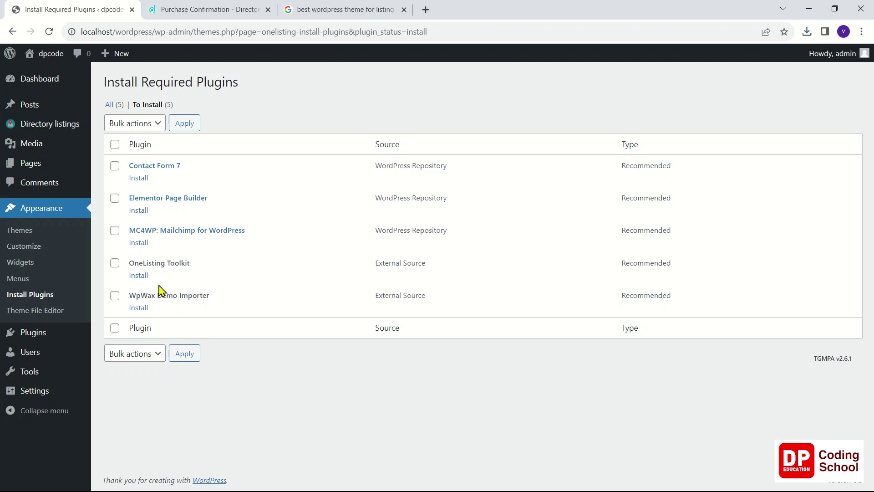
mouse_move(61, 335)
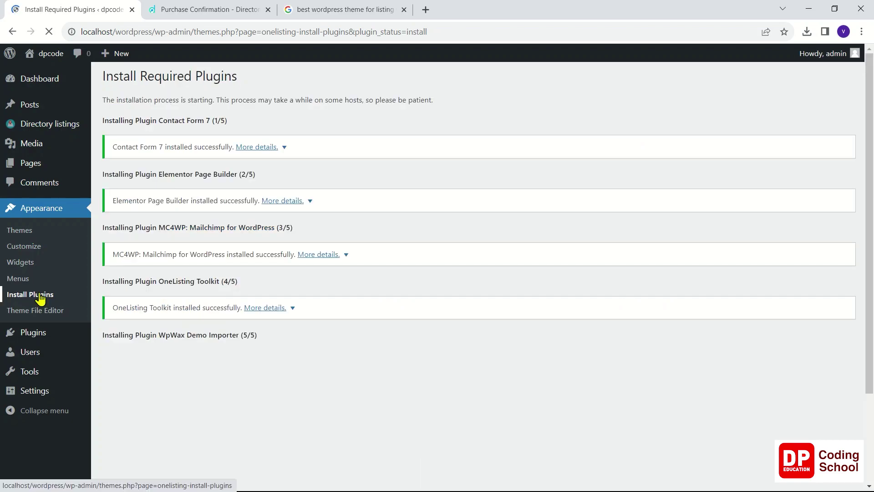
click(40, 296)
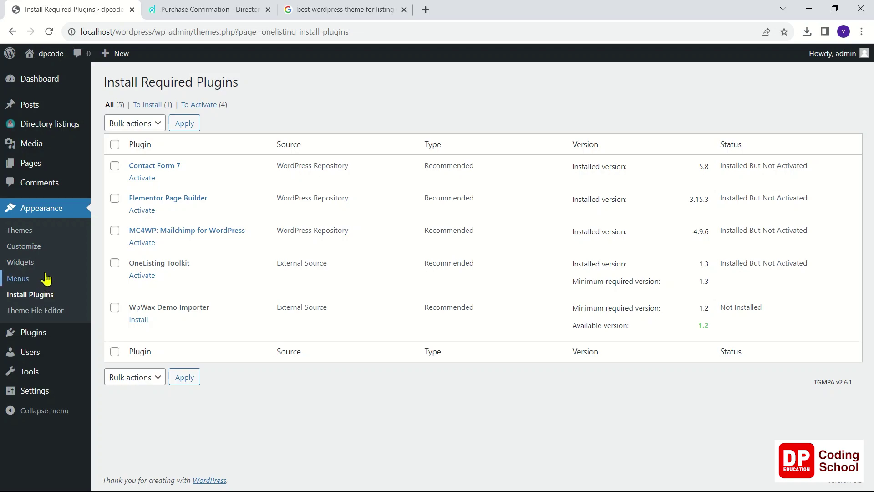
Try to install the WpWax Demo Importer plugin separately and return to the required plugins list
click(115, 146)
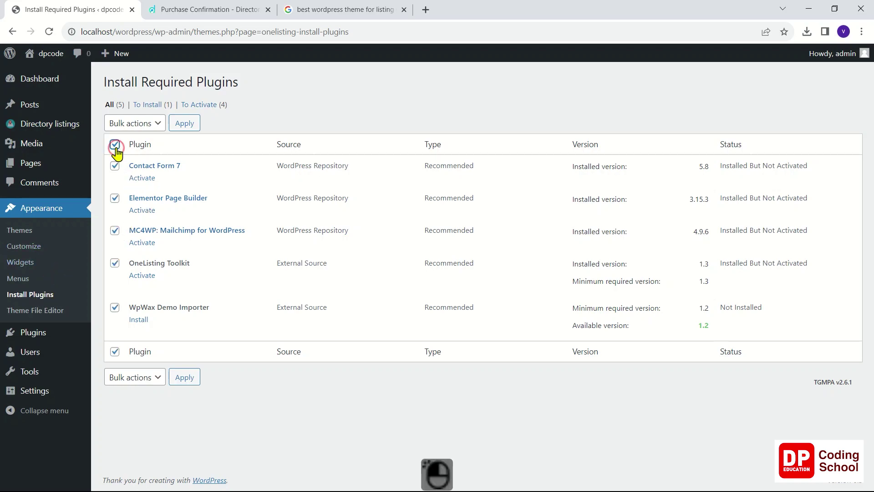
click(147, 322)
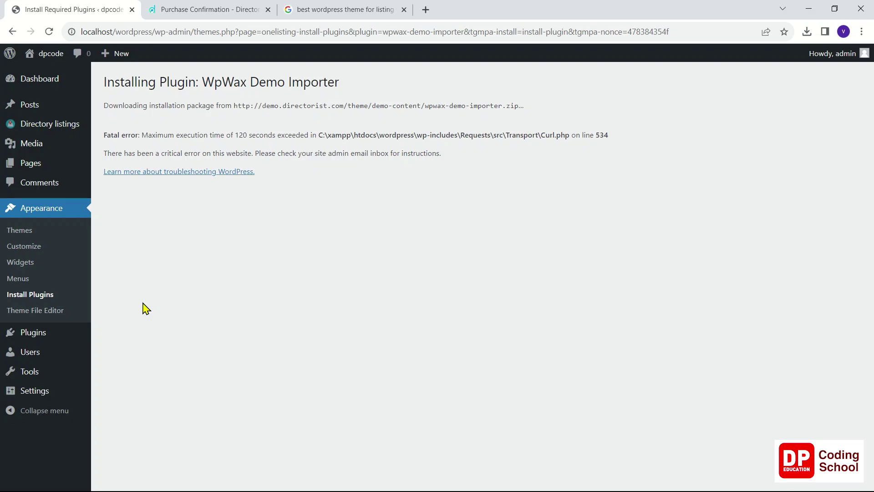
click(63, 296)
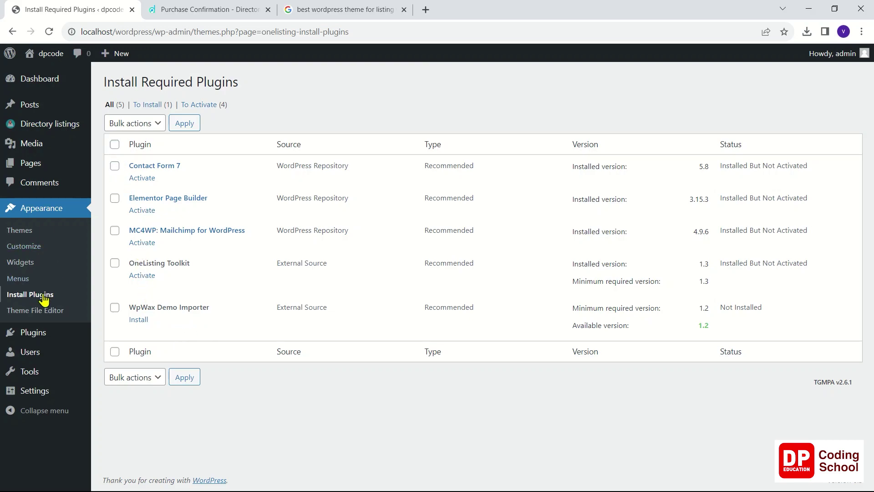
click(50, 342)
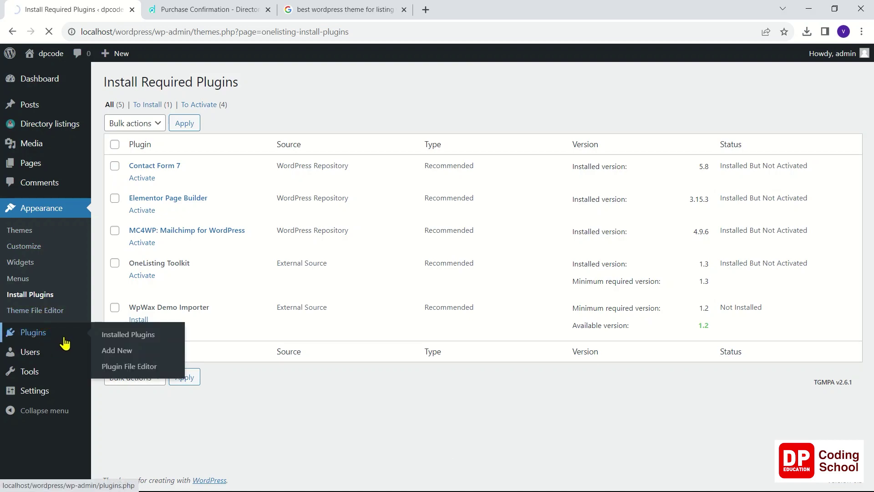
click(107, 335)
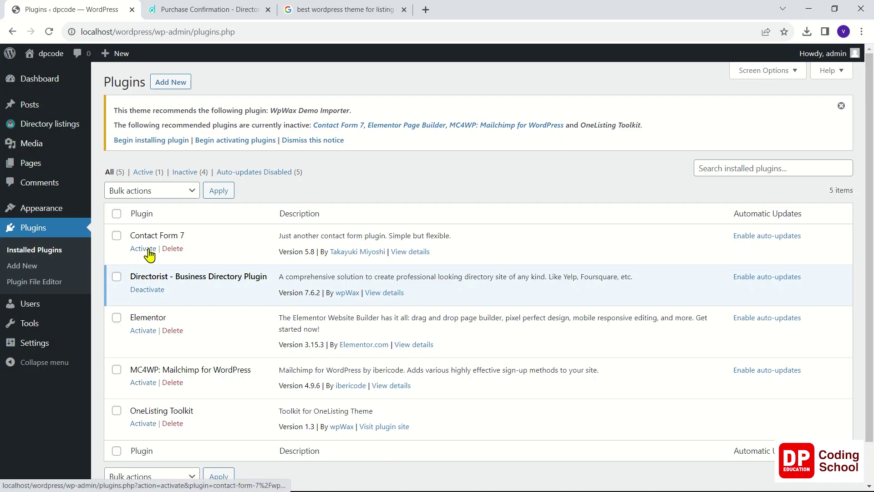
click(149, 254)
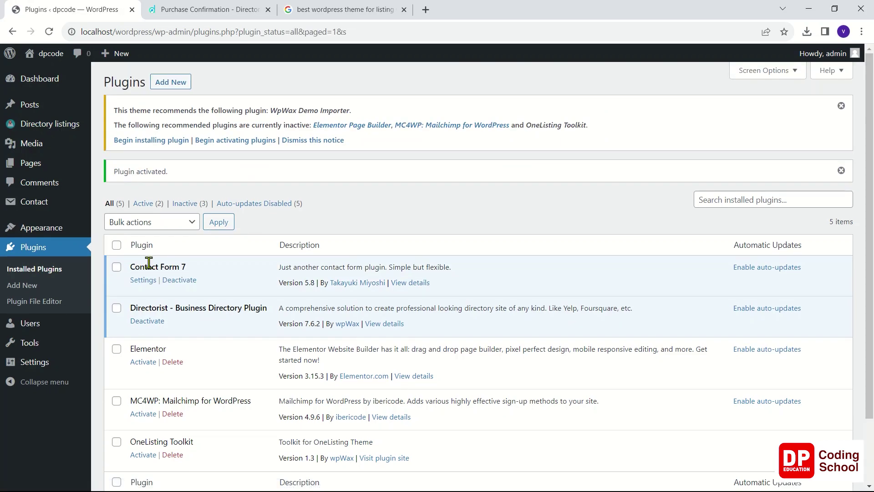
click(143, 362)
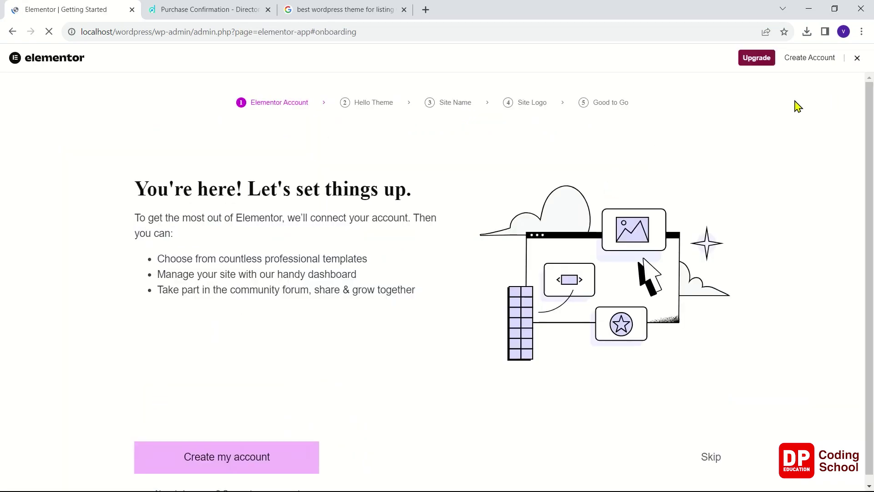
click(857, 61)
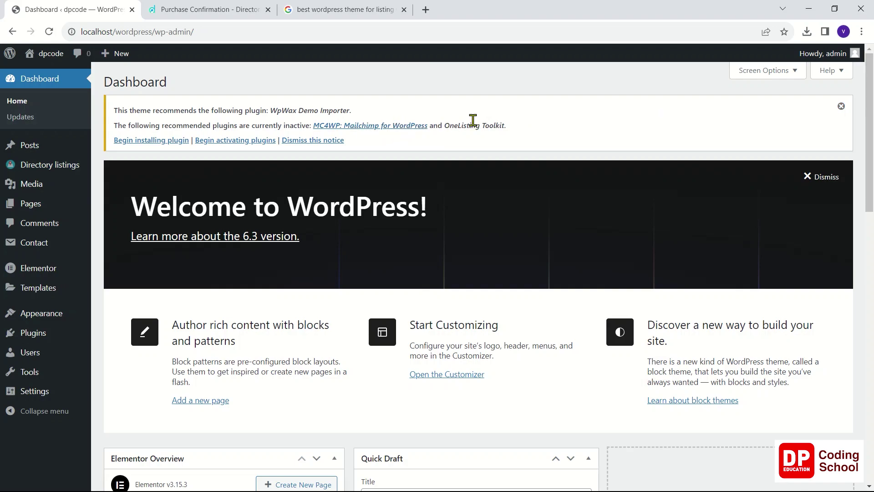
Activate the MC4WP: Mailchimp for WordPress and OneListing Toolkit plugins and dismiss the WpWax Demo Importer recommendation notice
click(388, 128)
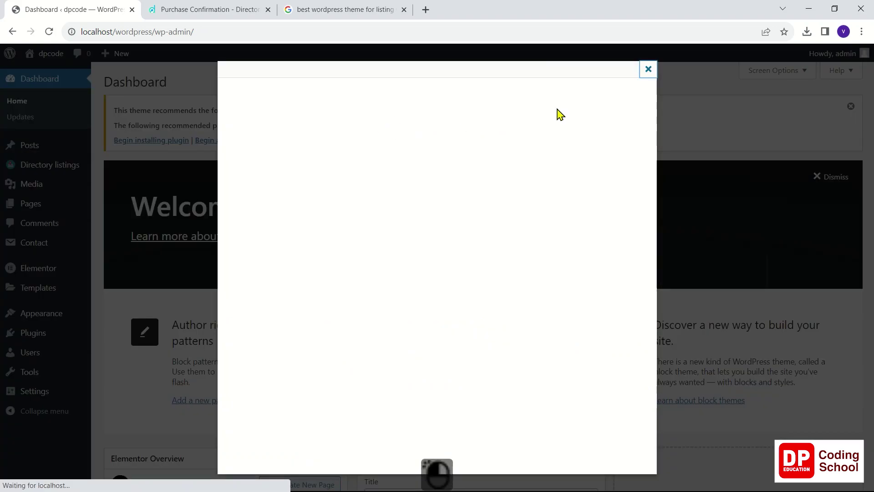
click(649, 70)
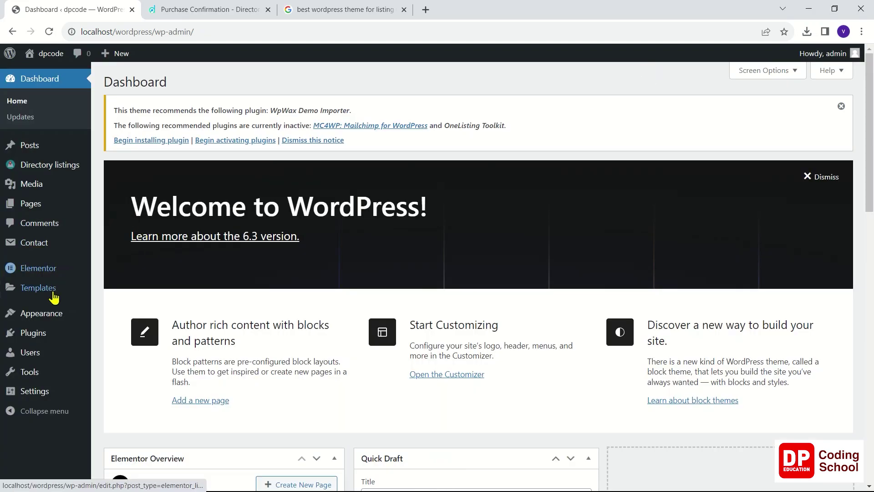
click(48, 335)
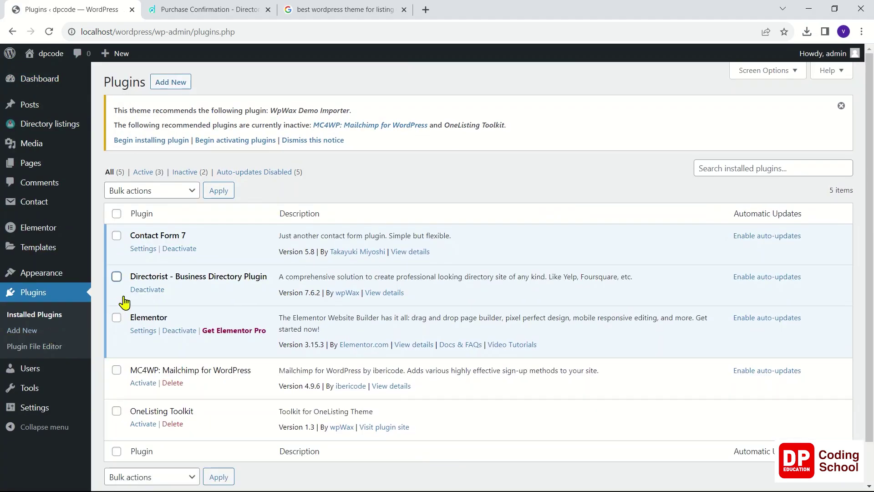
click(138, 384)
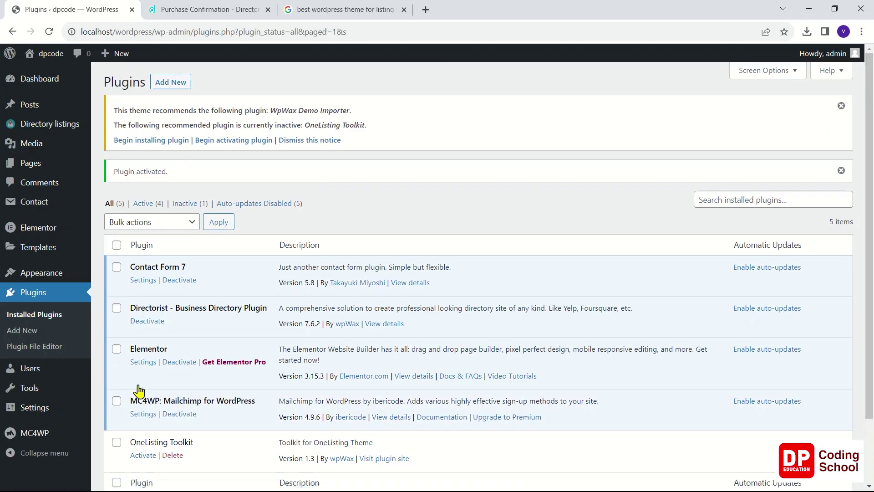
scroll(140, 390, down, 2)
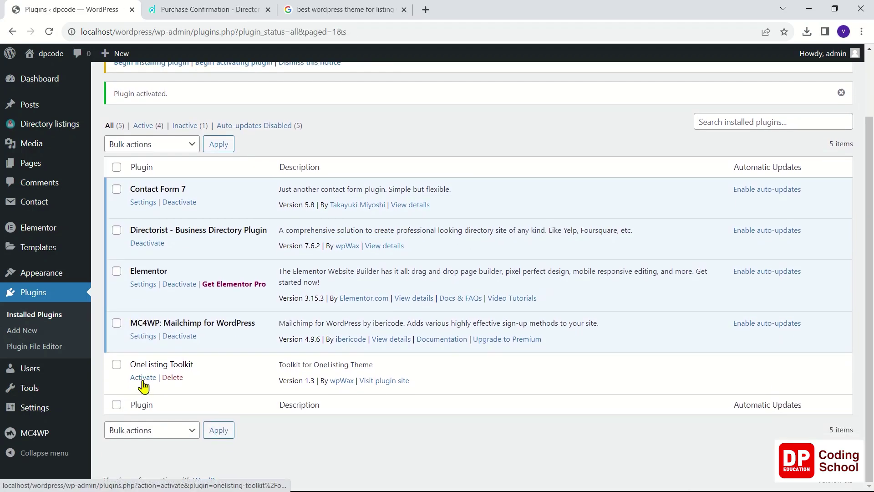
click(144, 379)
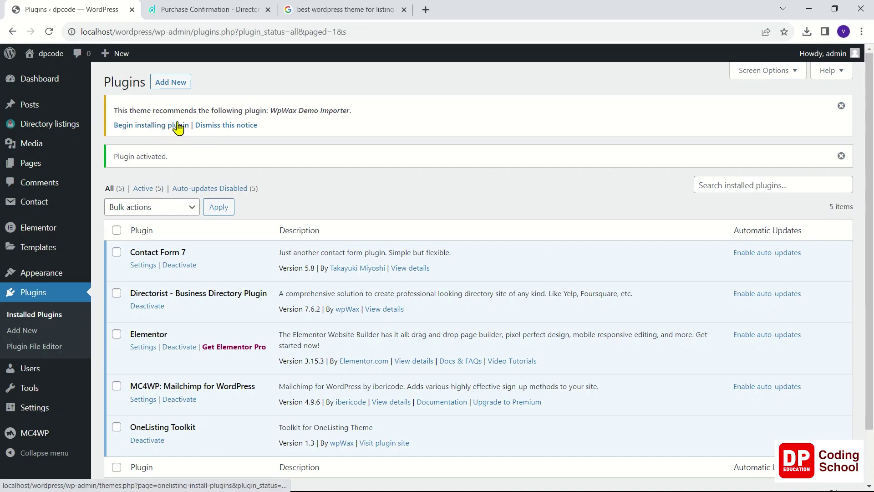
click(208, 127)
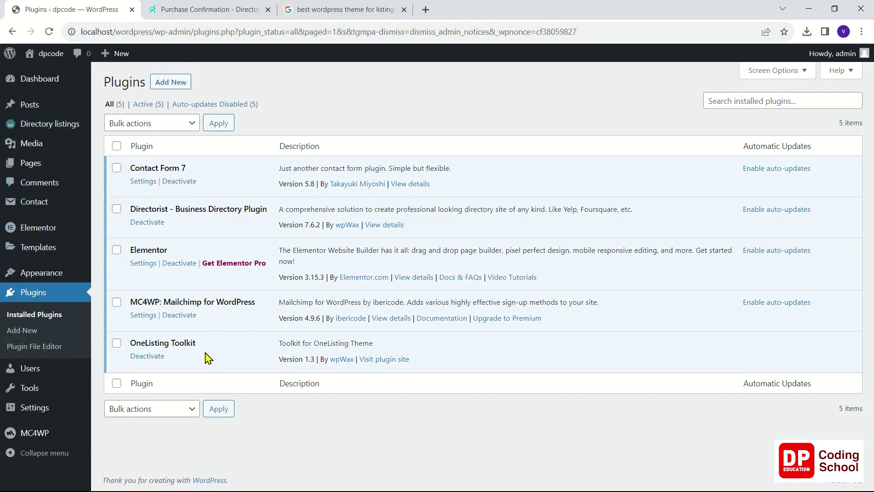
Open the site's list of all pages and look through it from start to end
click(48, 78)
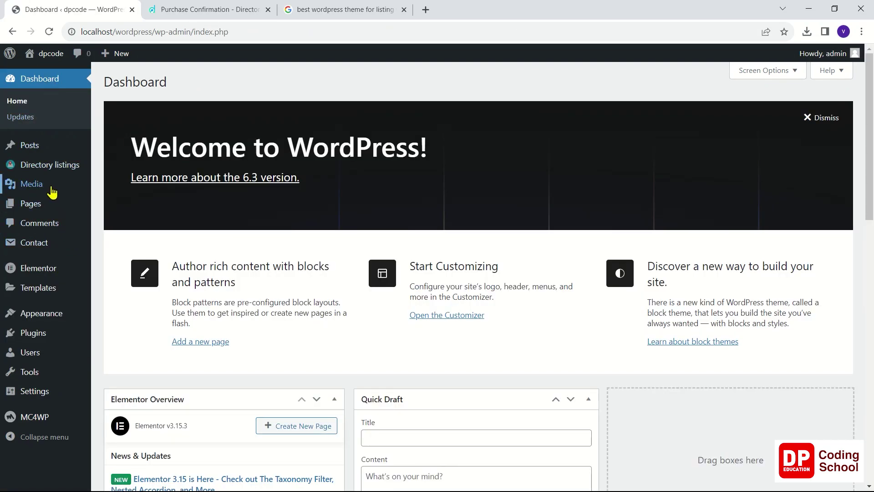
mouse_move(47, 205)
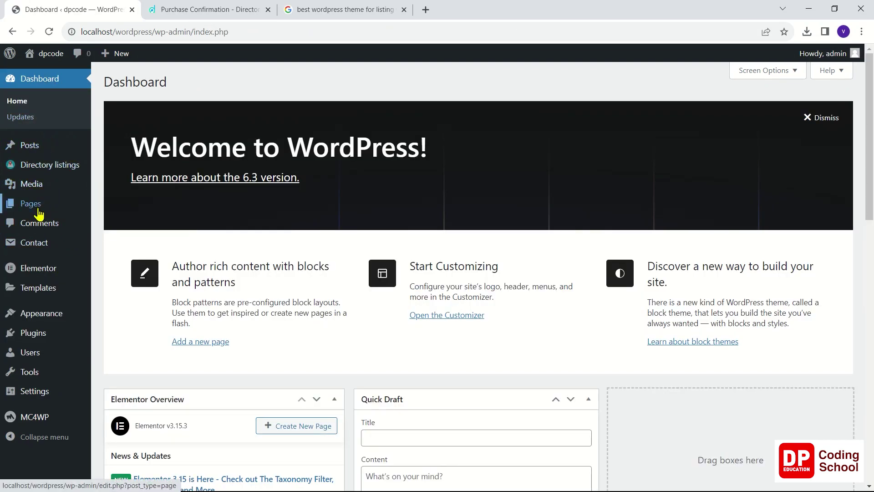
click(38, 210)
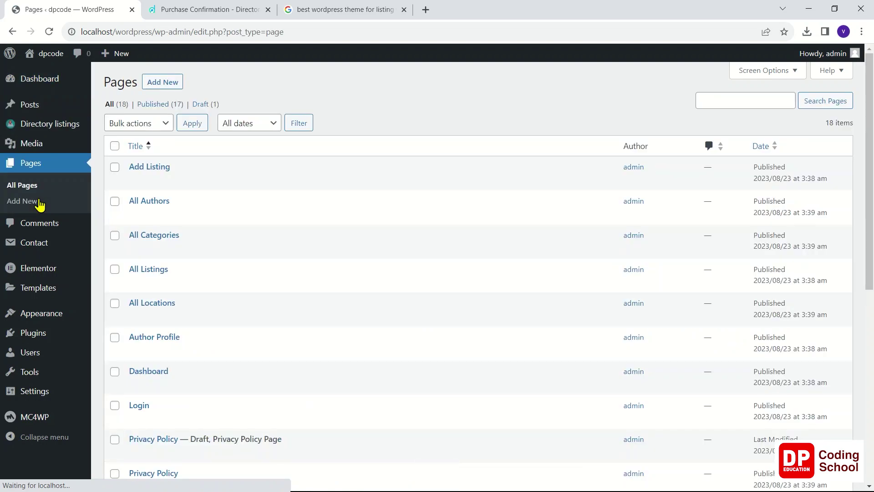
scroll(280, 278, down, 8)
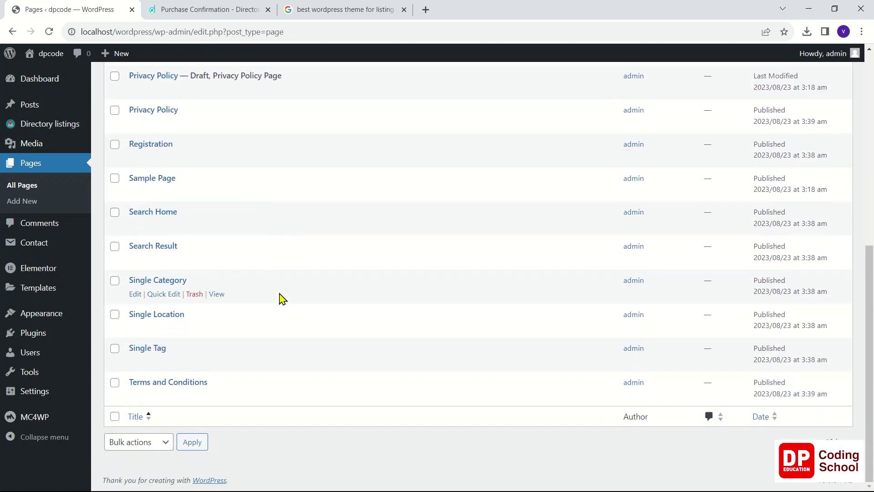
scroll(279, 297, up, 8)
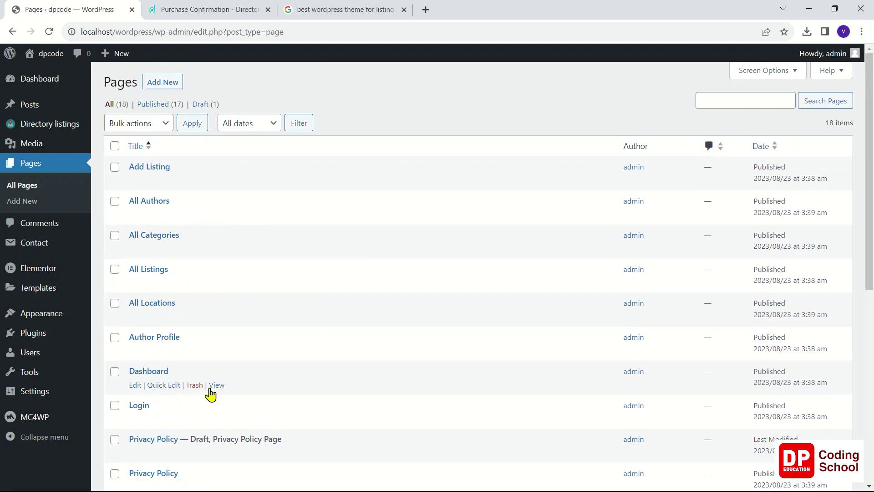
View the published Dashboard page in a new browser tab and look through its listings table
right_click(211, 391)
click(236, 394)
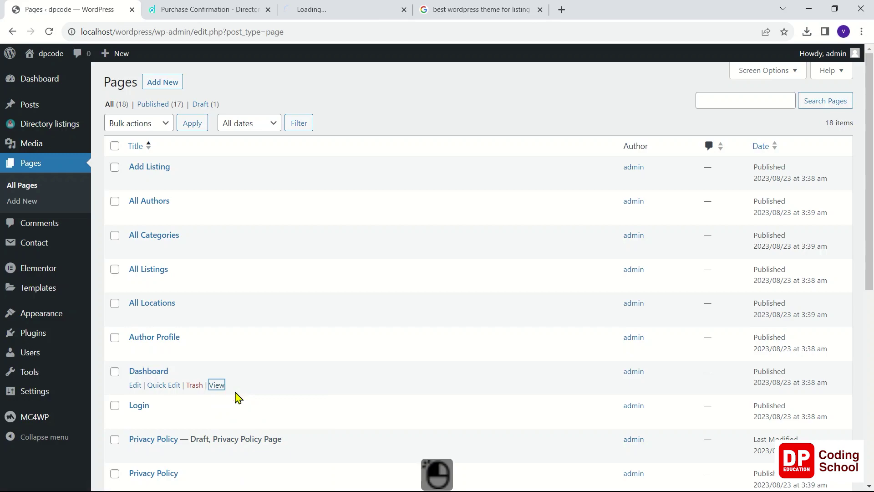
click(339, 10)
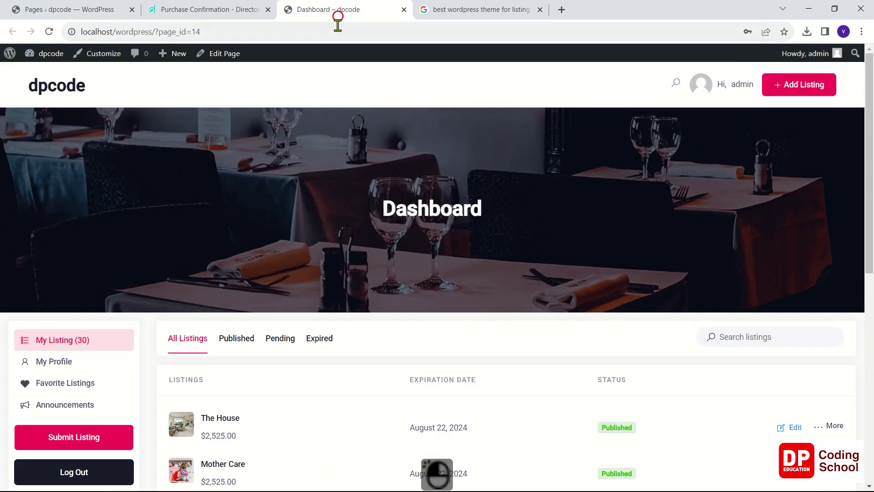
scroll(322, 258, down, 5)
scroll(322, 261, down, 3)
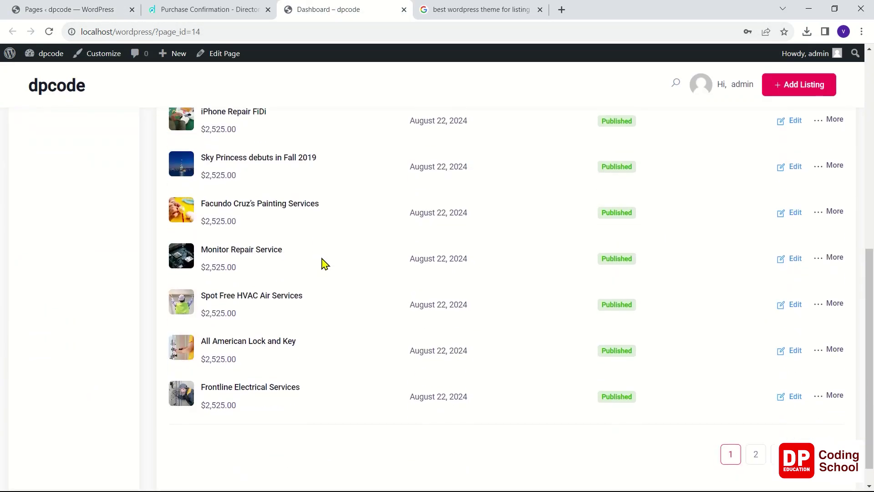
scroll(332, 261, up, 9)
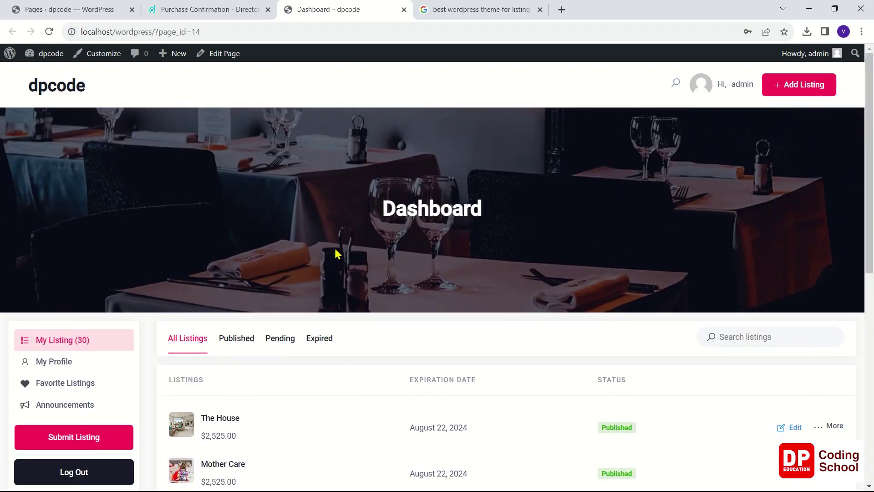
Go to the dpcode site's home page from the Dashboard page and examine its layout with the new theme
click(68, 87)
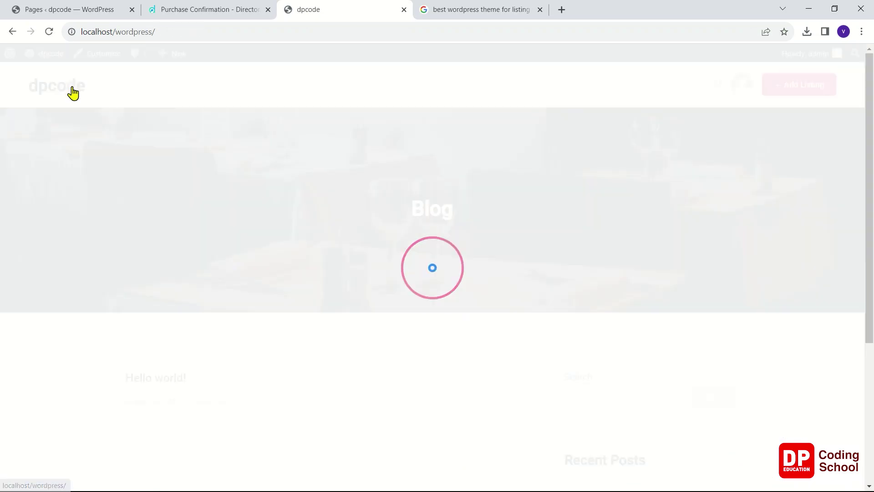
scroll(209, 259, down, 5)
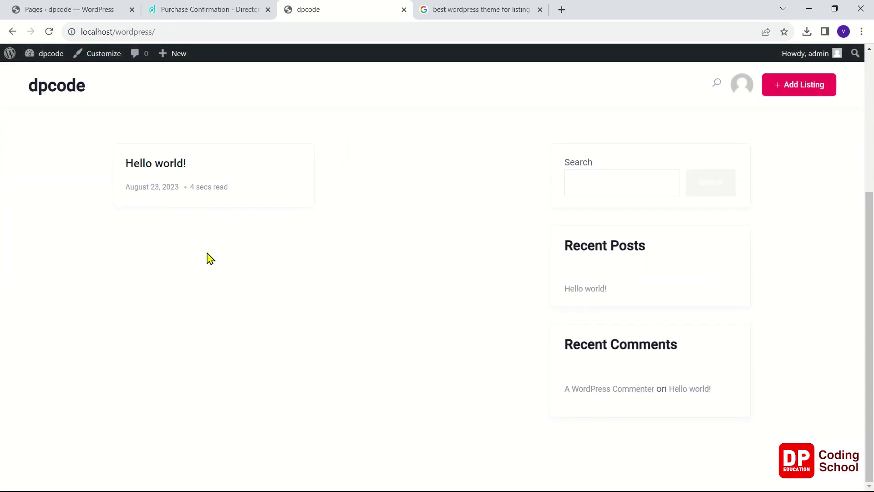
scroll(208, 259, up, 5)
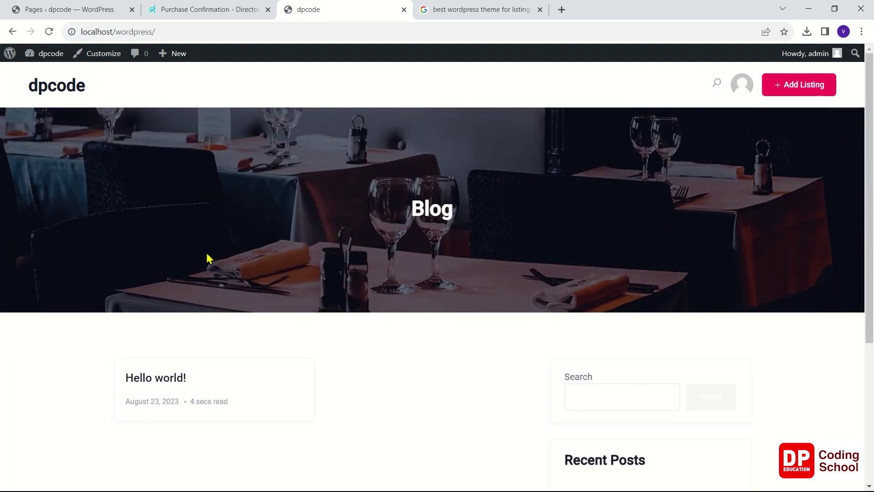
click(74, 89)
scroll(314, 285, down, 5)
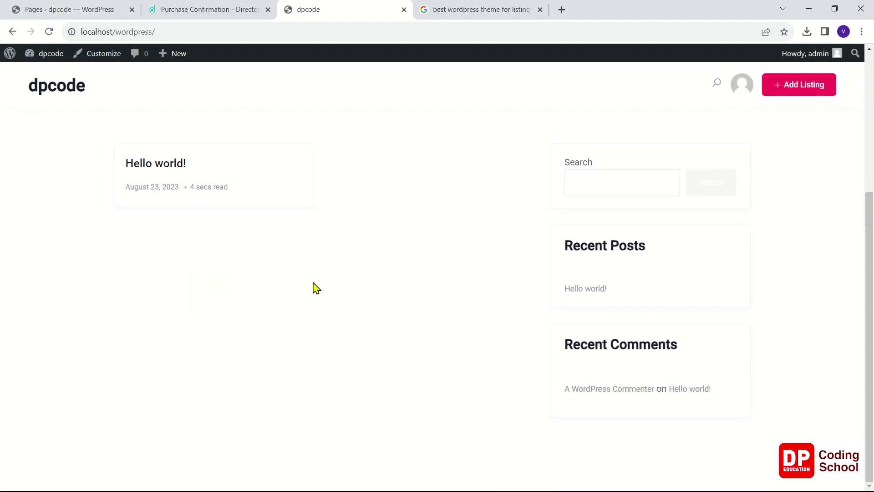
scroll(315, 286, up, 4)
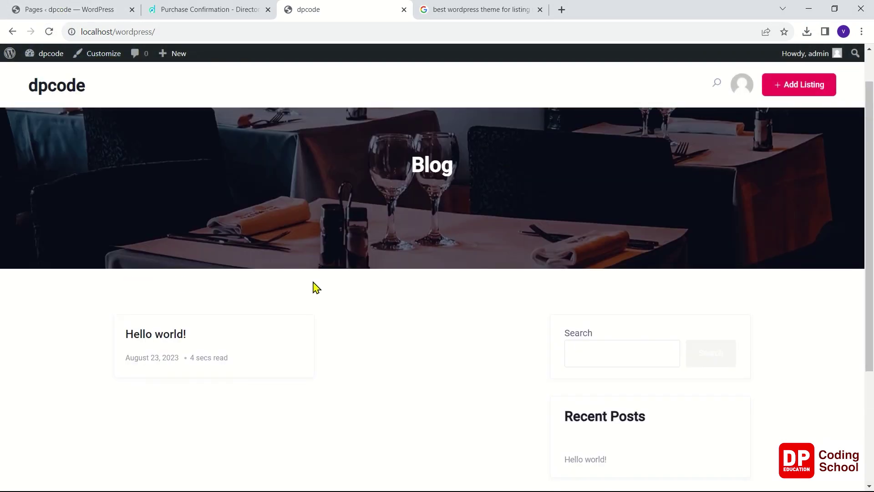
Return to the pages list, view the All Locations page in a new browser tab and look through its location cards
click(58, 7)
scroll(218, 267, down, 1)
scroll(218, 267, down, 2)
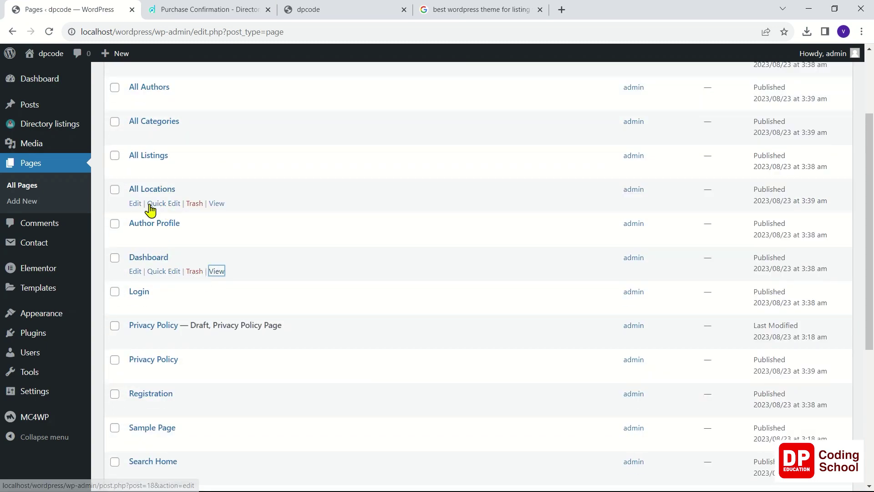
right_click(211, 206)
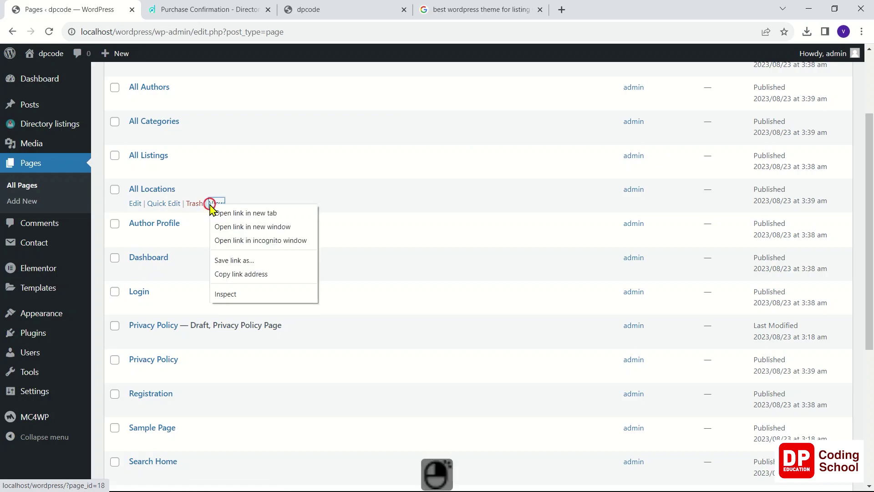
click(223, 212)
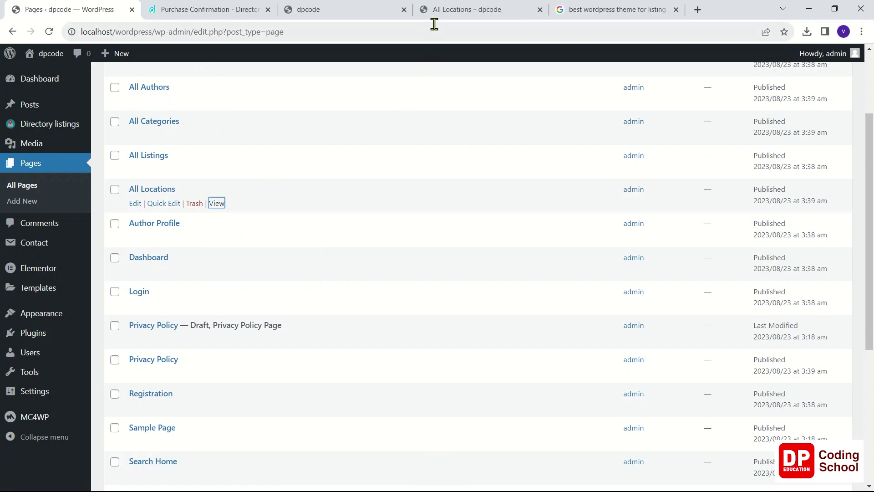
click(447, 11)
scroll(373, 310, down, 5)
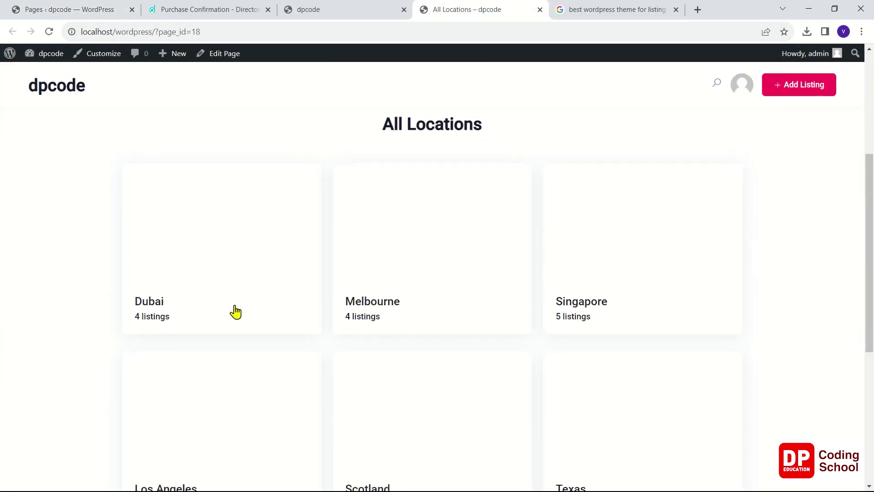
scroll(201, 319, down, 6)
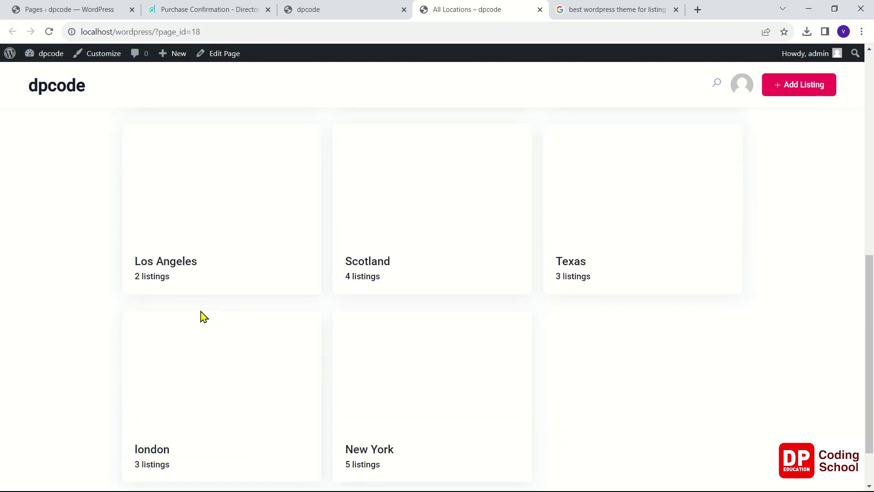
scroll(201, 318, up, 8)
scroll(202, 315, up, 4)
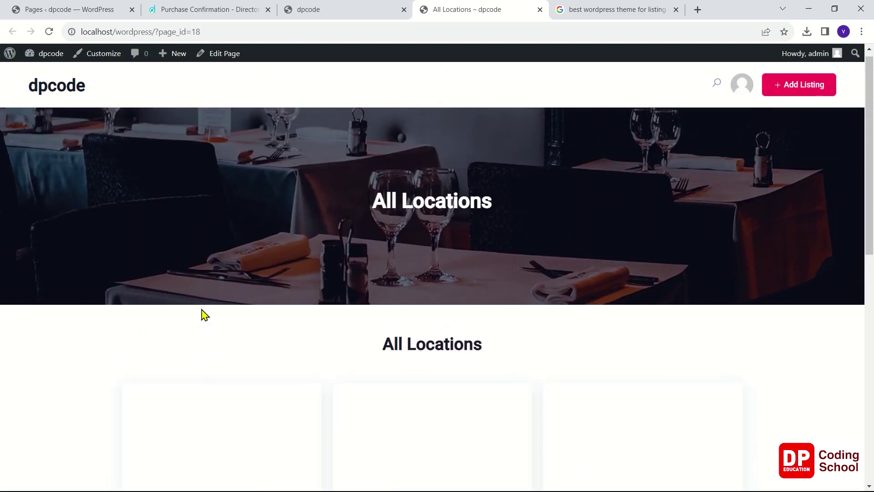
scroll(201, 314, down, 7)
scroll(172, 269, up, 3)
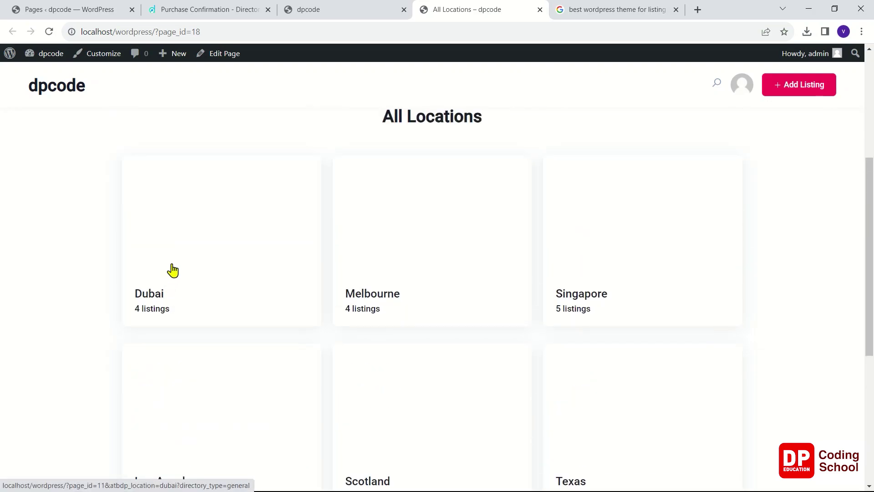
Open the Dubai location's listings page, check its contents and go back to the site's home page
click(201, 230)
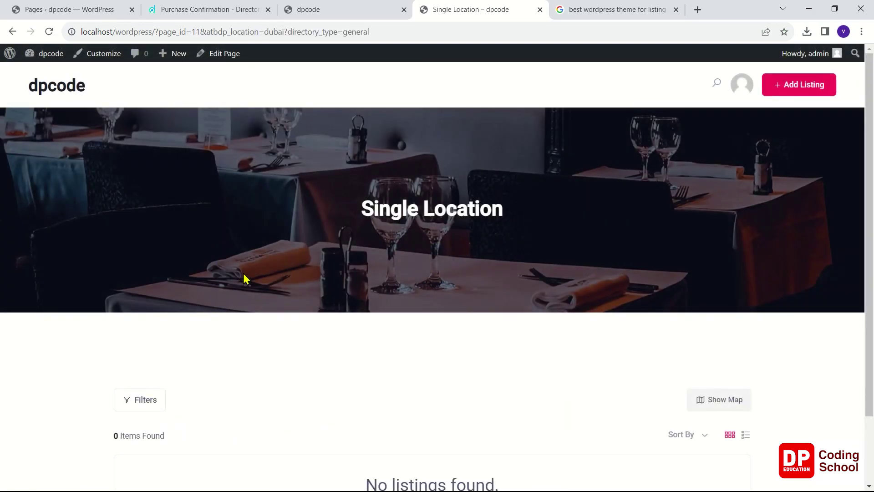
scroll(249, 287, down, 2)
scroll(248, 291, up, 2)
click(77, 89)
scroll(209, 290, down, 5)
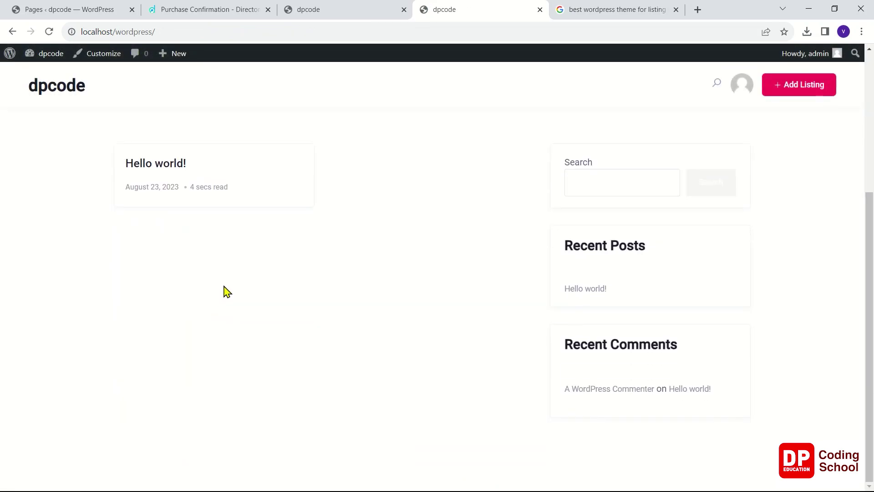
Open My Listing from the account options on the site's home page and look through the listings table
scroll(255, 287, up, 5)
click(742, 91)
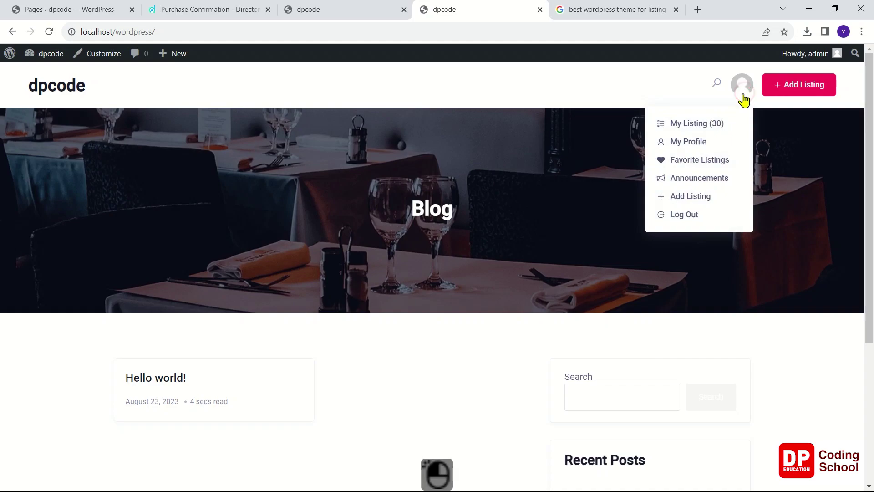
click(724, 127)
scroll(634, 273, down, 4)
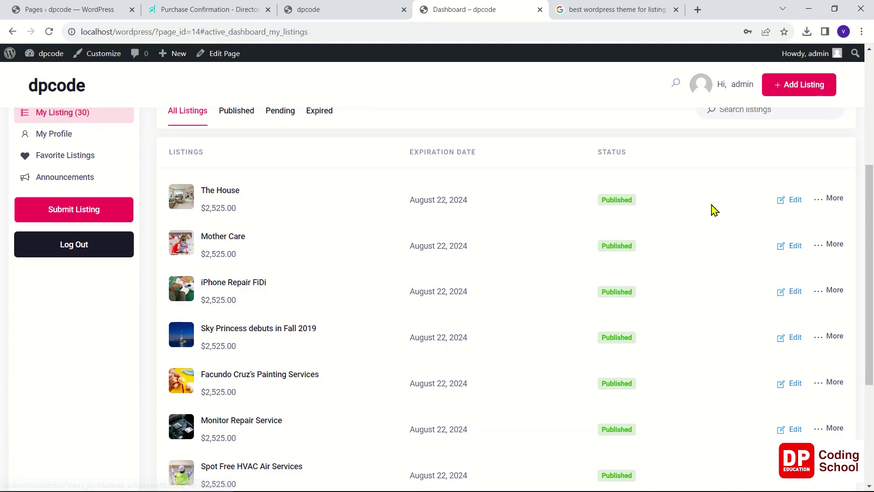
scroll(265, 209, down, 1)
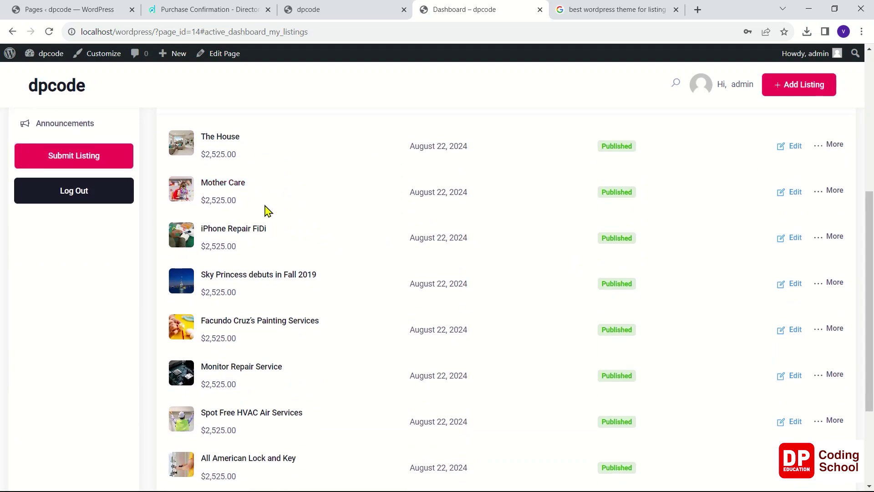
Open the My Profile section of the front-end dashboard and examine its account fields and social profile fields
scroll(266, 209, up, 2)
click(54, 193)
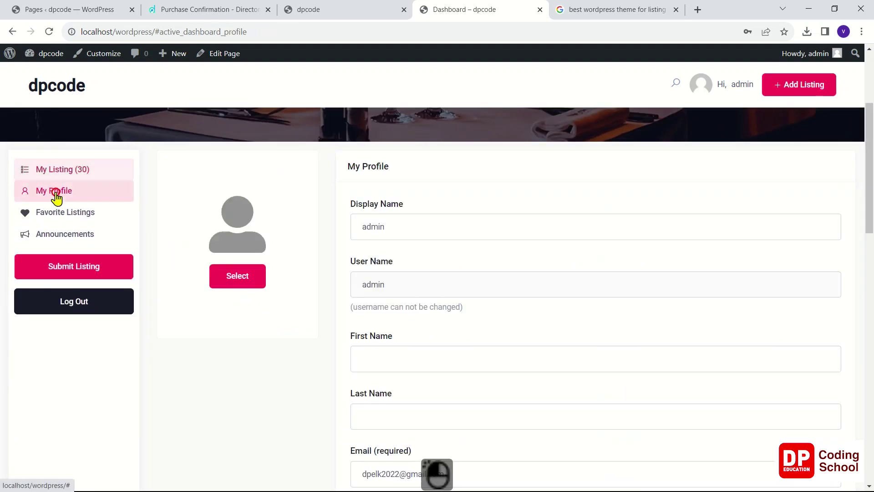
scroll(330, 250, down, 6)
scroll(330, 253, down, 3)
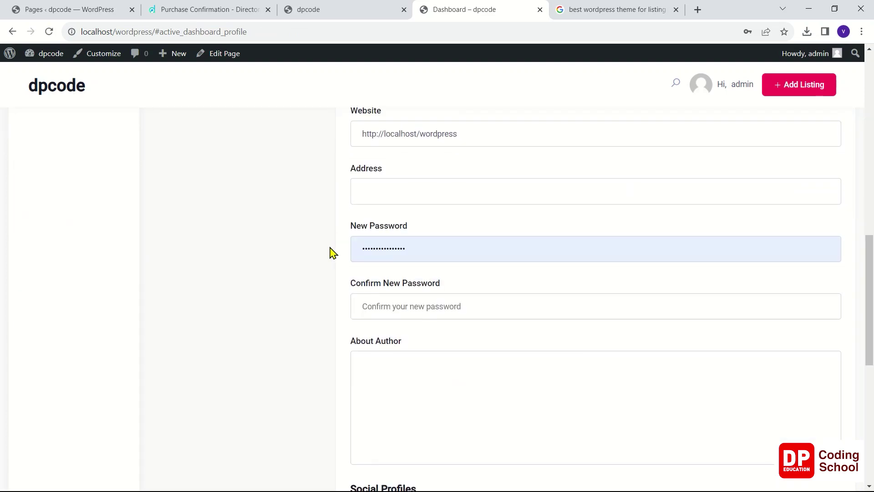
scroll(329, 250, down, 9)
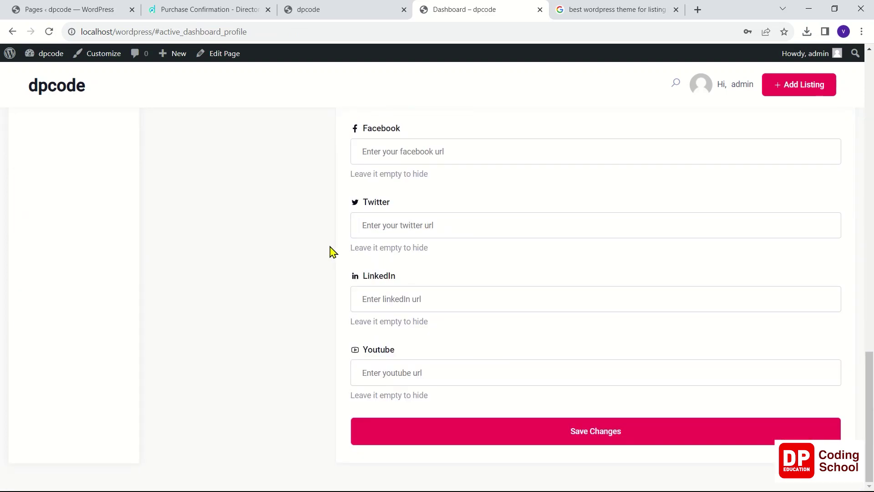
scroll(330, 250, up, 7)
scroll(332, 251, up, 14)
scroll(331, 251, down, 3)
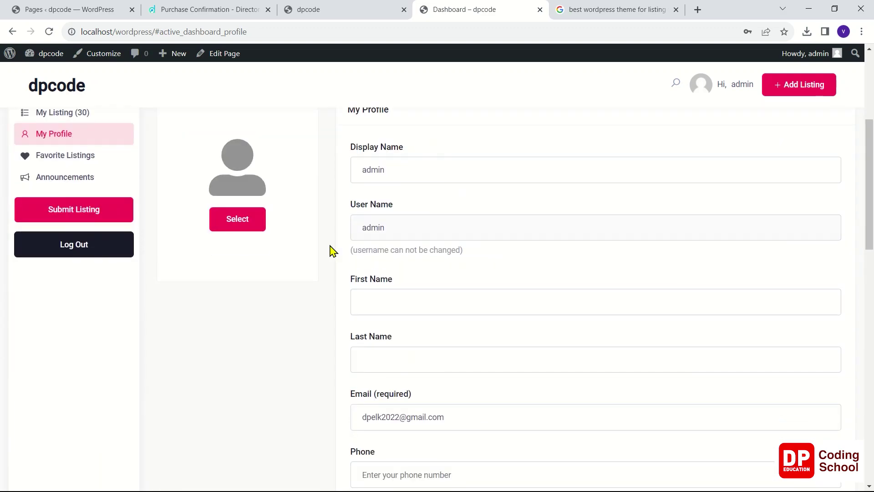
Check the dashboard's Favorite Listings and Announcements sections and return to My Listing
click(93, 213)
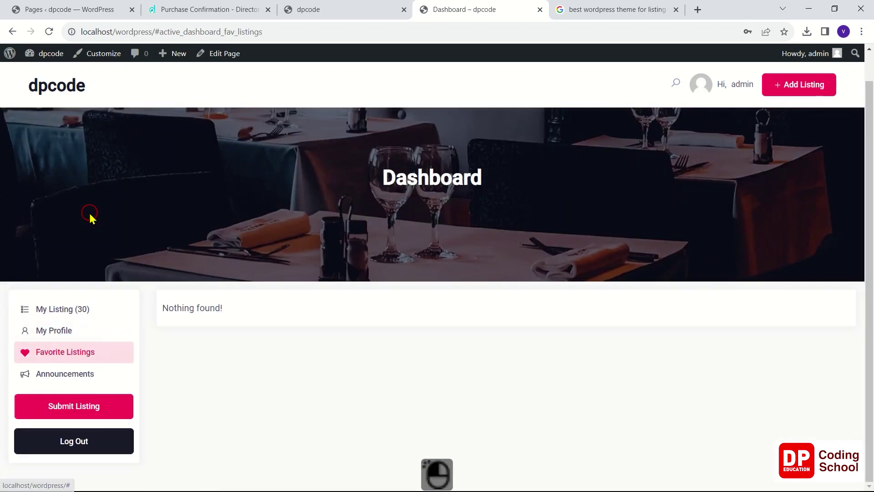
click(101, 379)
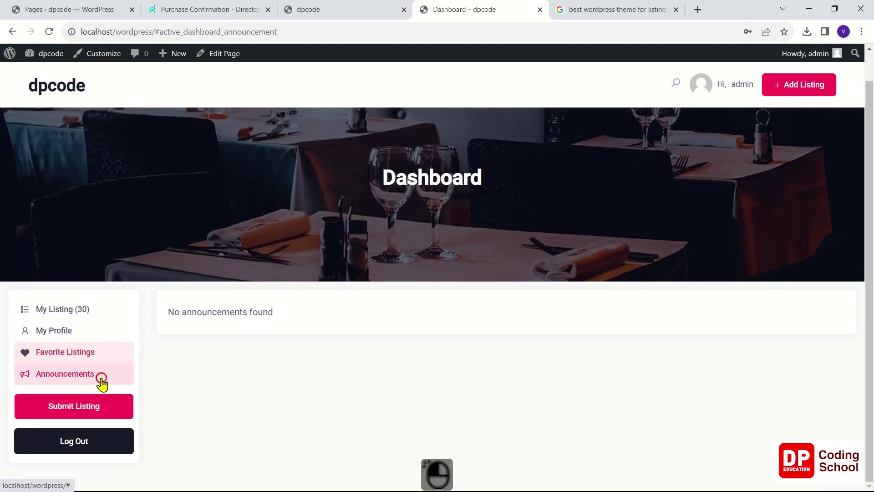
click(102, 313)
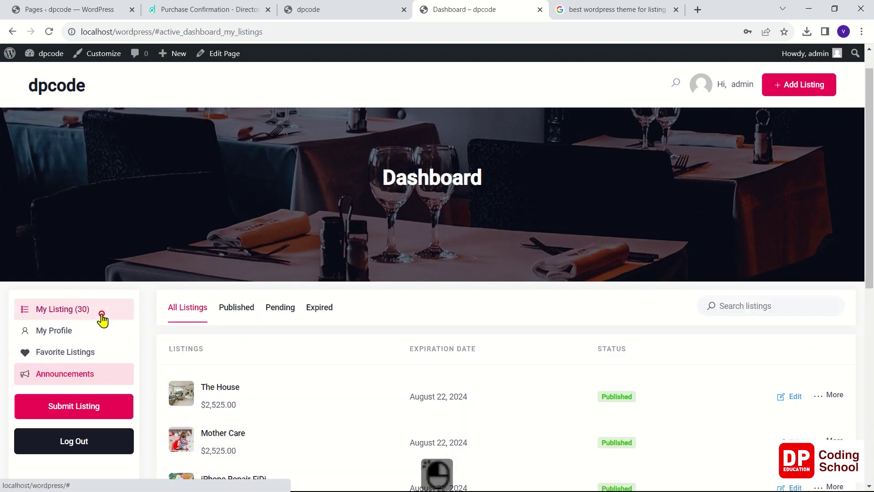
Open The House listing from My Listing and examine its tag, video, map and contact information sections
scroll(279, 326, down, 4)
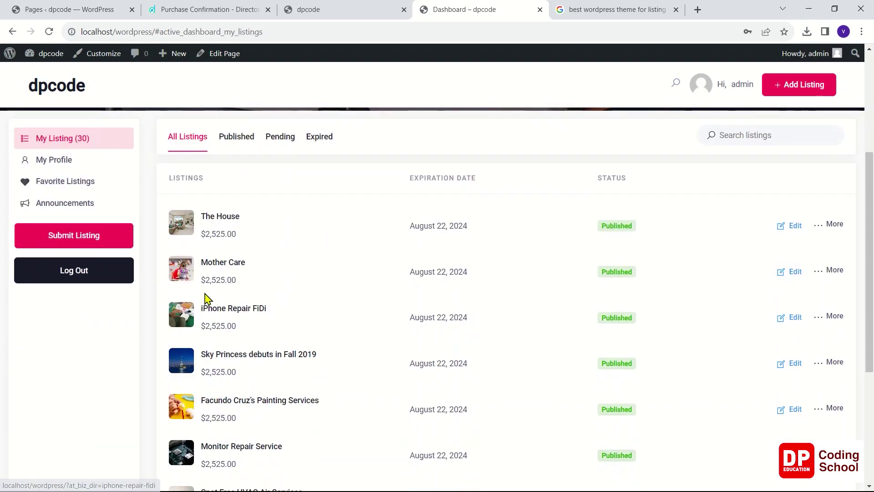
click(220, 219)
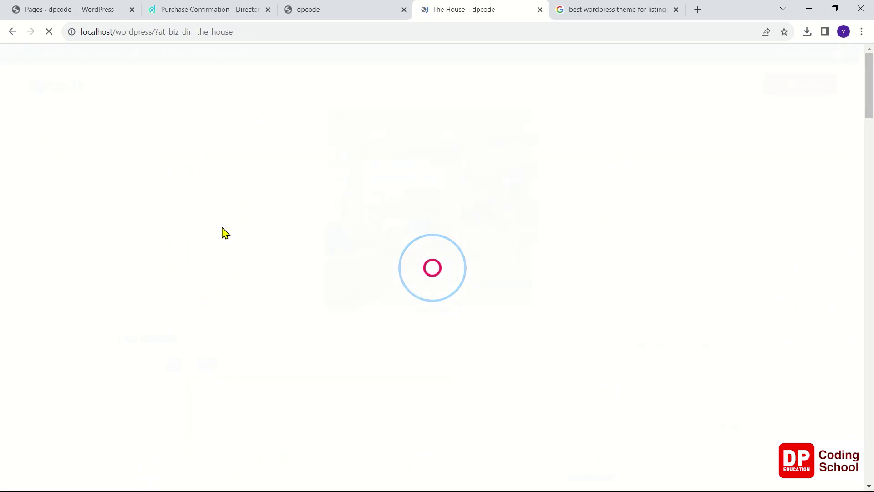
scroll(223, 241, down, 5)
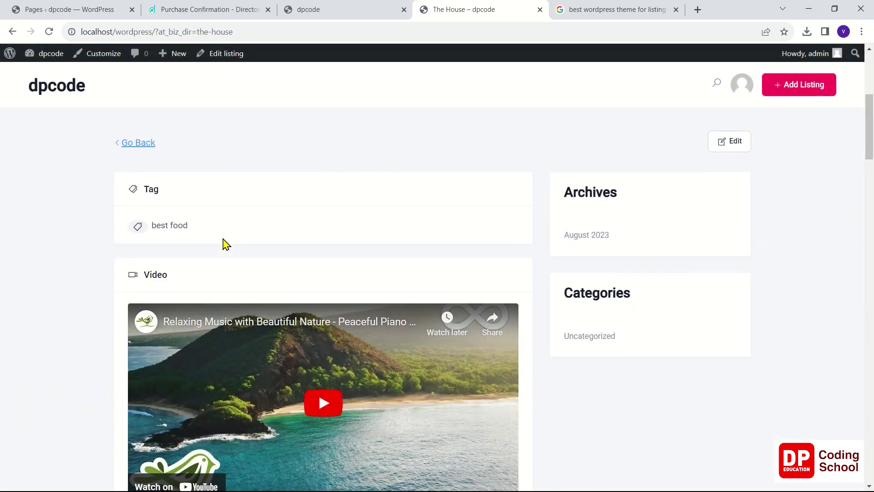
scroll(223, 244, down, 10)
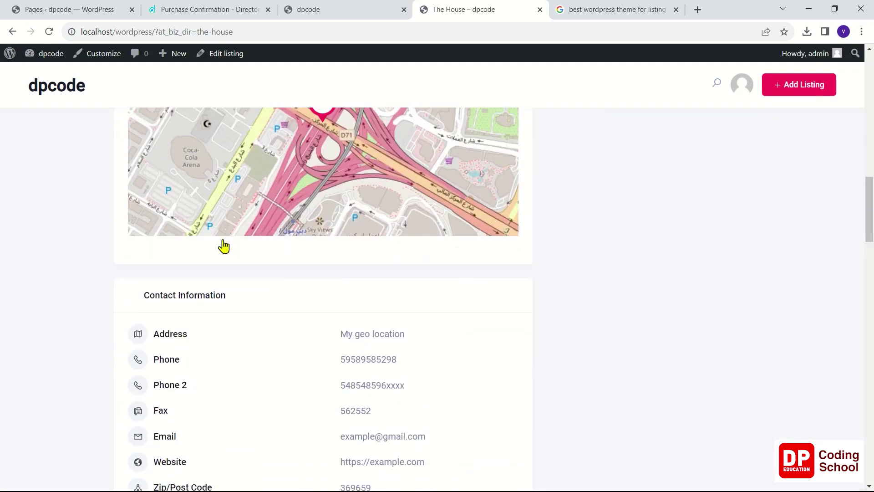
scroll(224, 246, down, 5)
scroll(247, 285, up, 14)
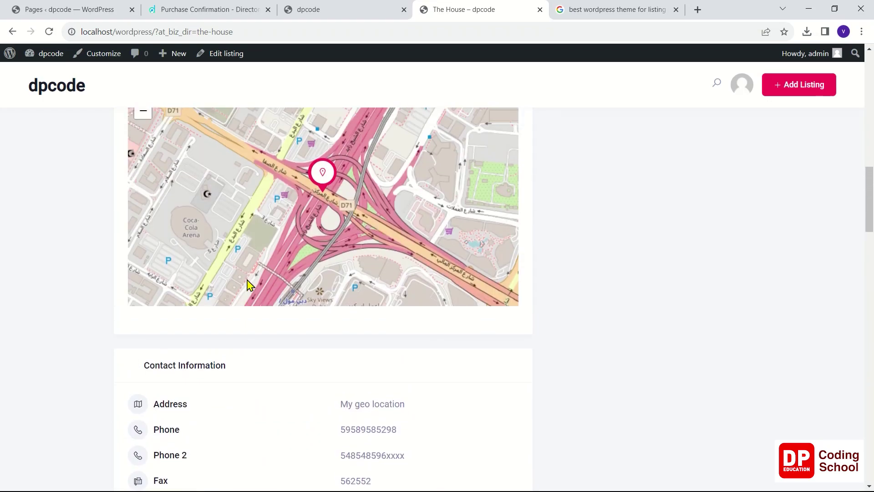
scroll(247, 279, up, 4)
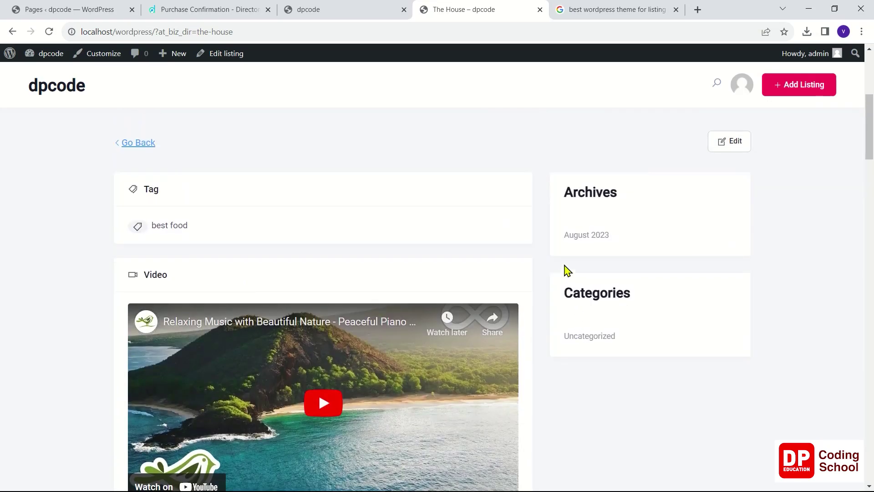
scroll(564, 356, down, 3)
scroll(738, 277, up, 5)
scroll(729, 255, up, 4)
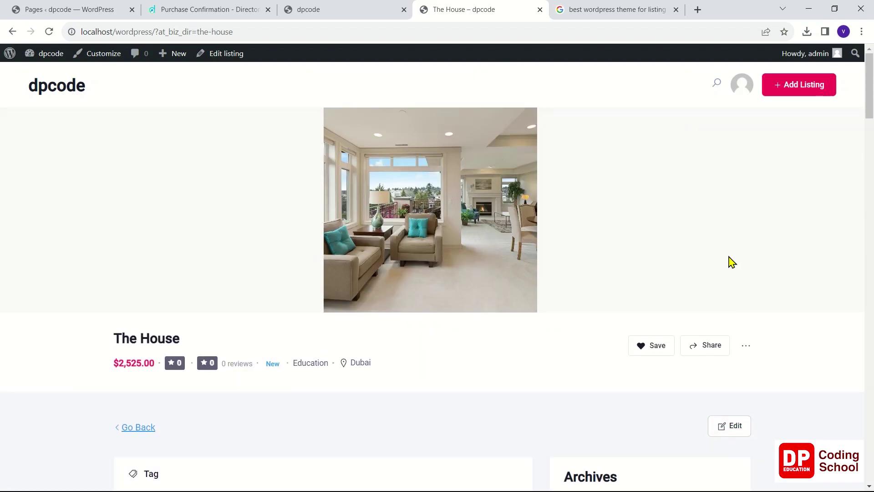
Return to the dpcode home page, review its blog layout and sidebar widgets, and reload the page to check it again
click(74, 91)
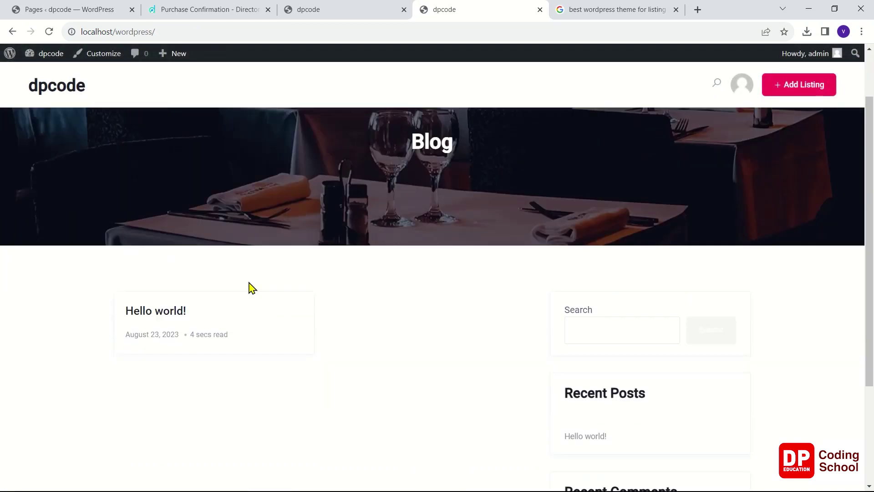
scroll(249, 287, down, 3)
scroll(332, 272, up, 5)
scroll(343, 282, down, 4)
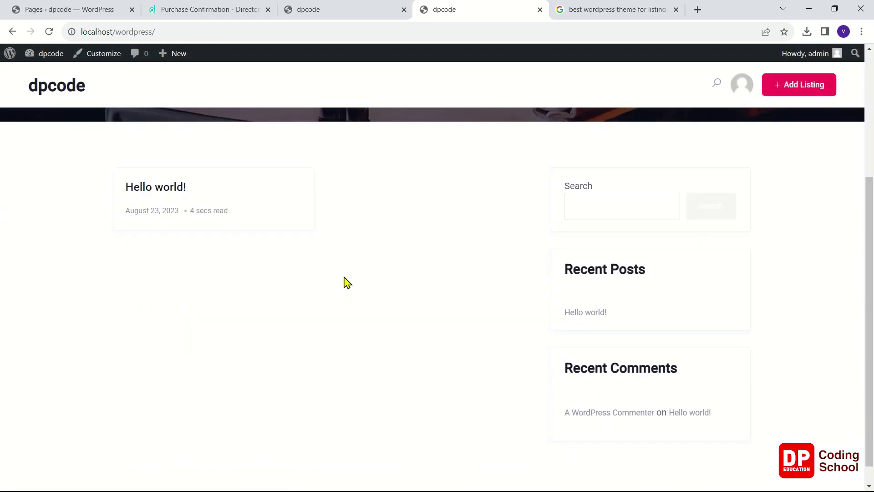
scroll(348, 282, down, 1)
scroll(341, 275, up, 5)
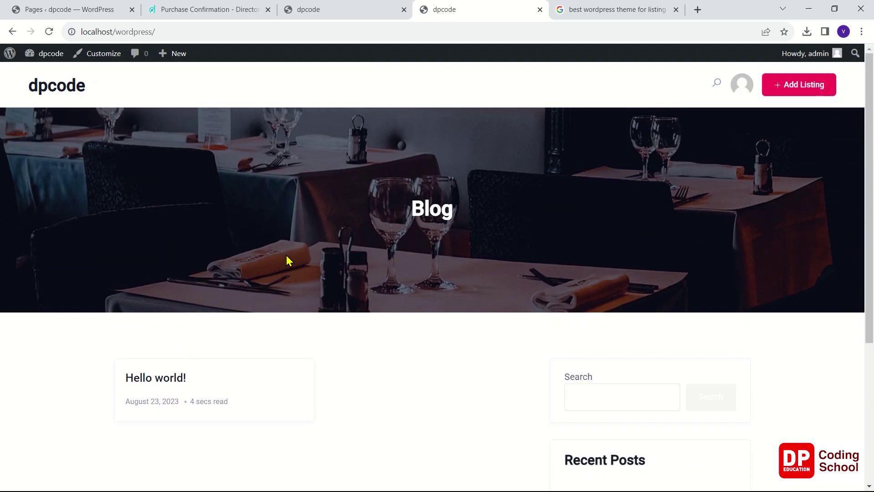
scroll(287, 260, down, 5)
scroll(293, 266, up, 5)
click(49, 90)
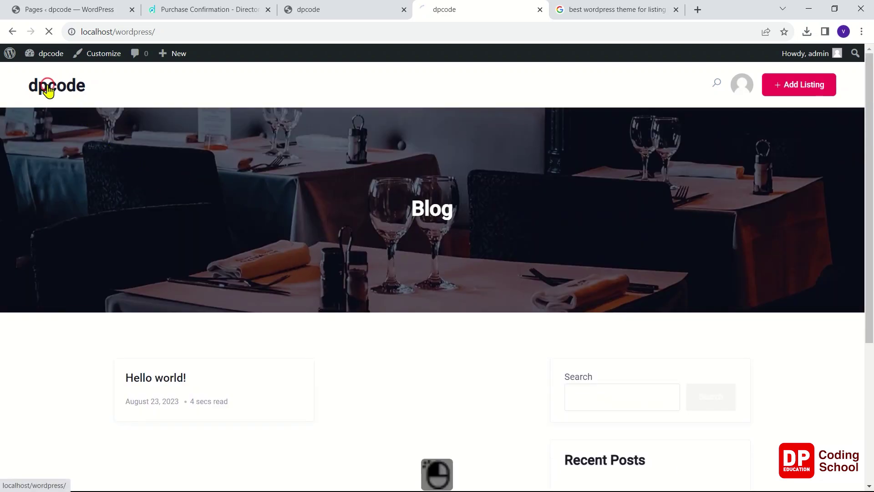
scroll(240, 253, down, 3)
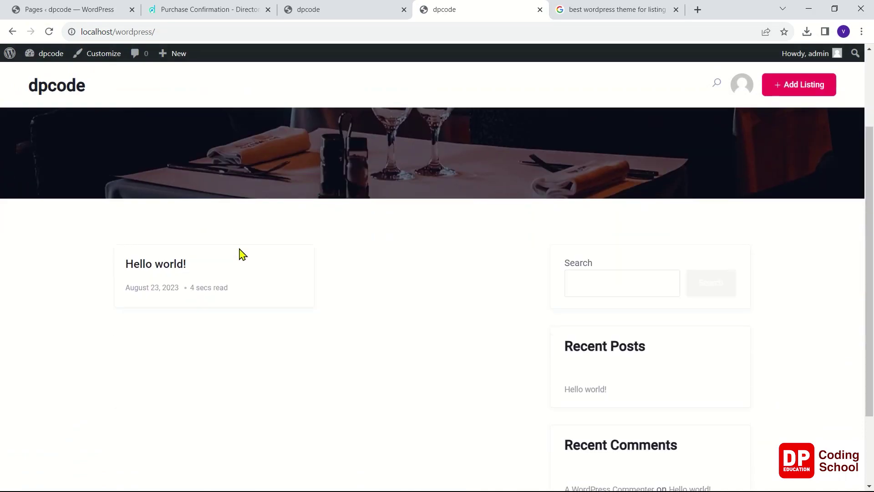
scroll(241, 254, up, 3)
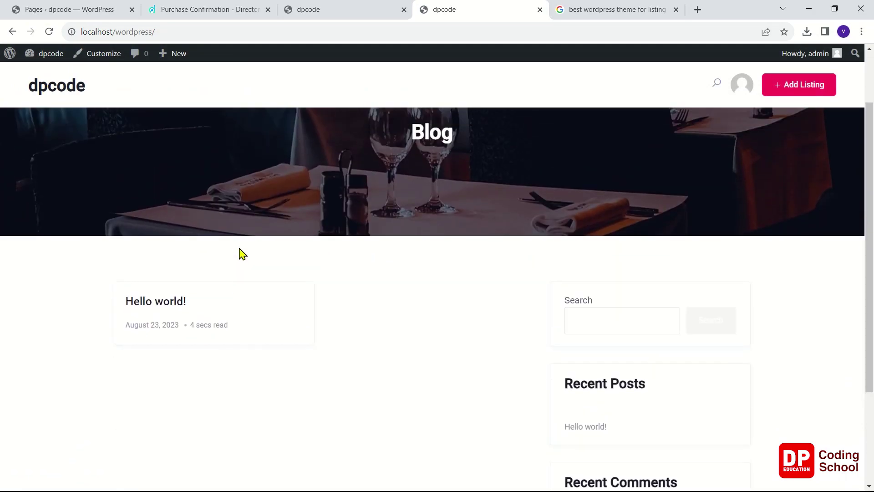
Go from the home page to the WordPress admin dashboard and open the list of installed plugins
mouse_move(45, 54)
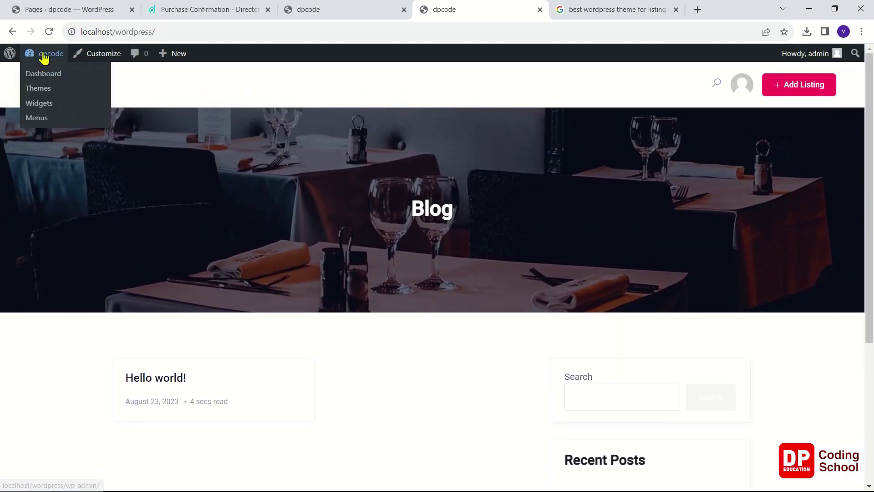
click(42, 72)
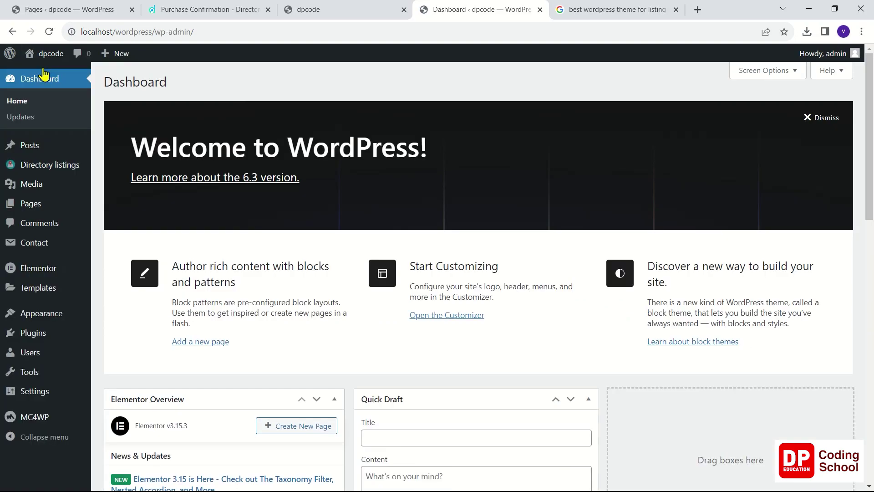
mouse_move(56, 273)
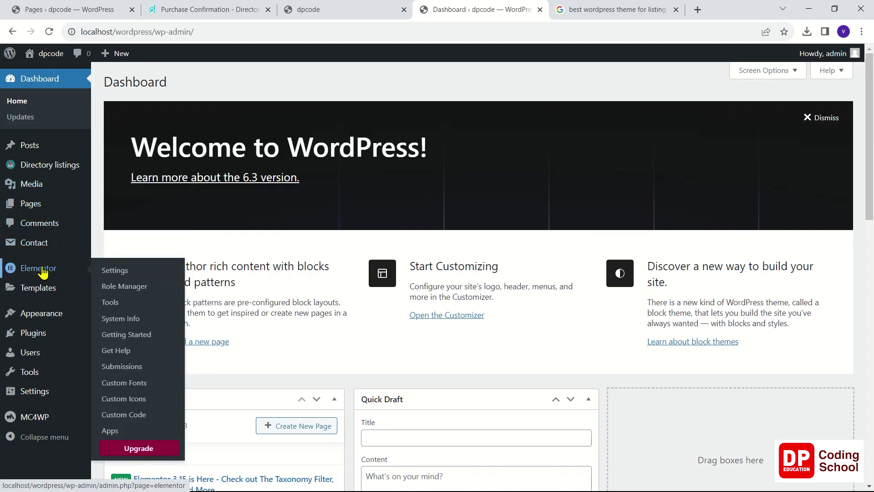
mouse_move(45, 332)
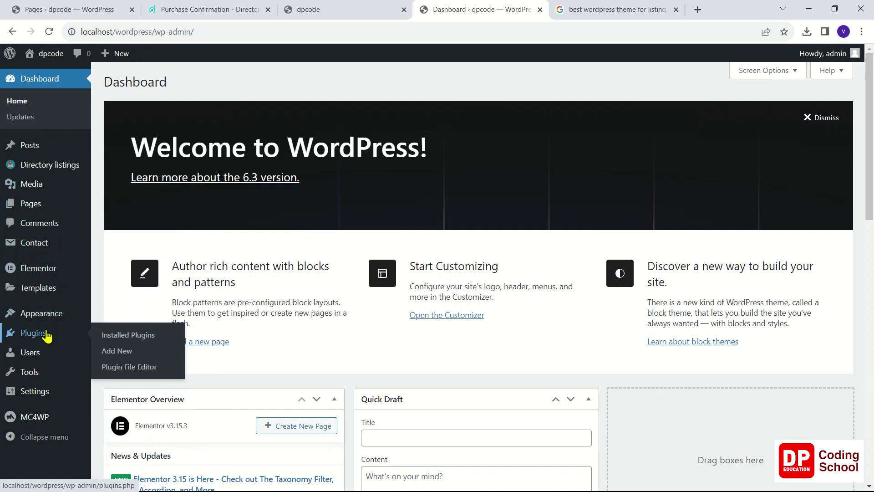
click(112, 336)
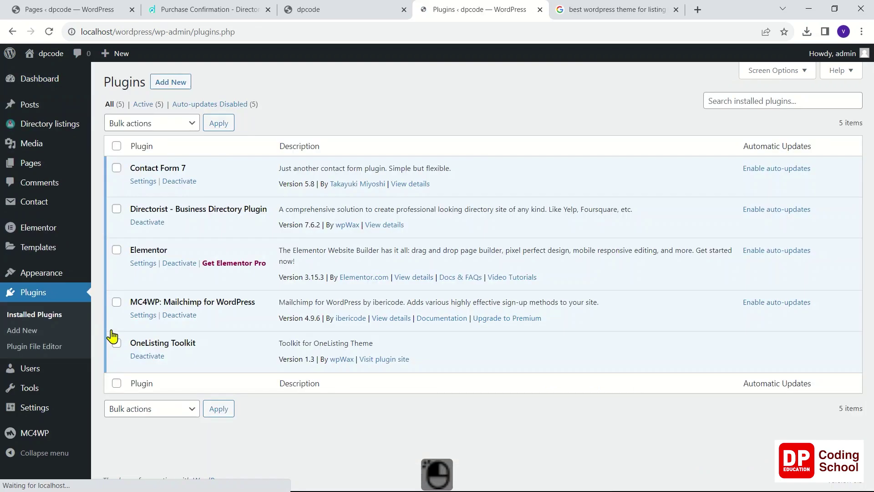
Start adding a new plugin and search the plugin directory for "Elementor"
click(183, 83)
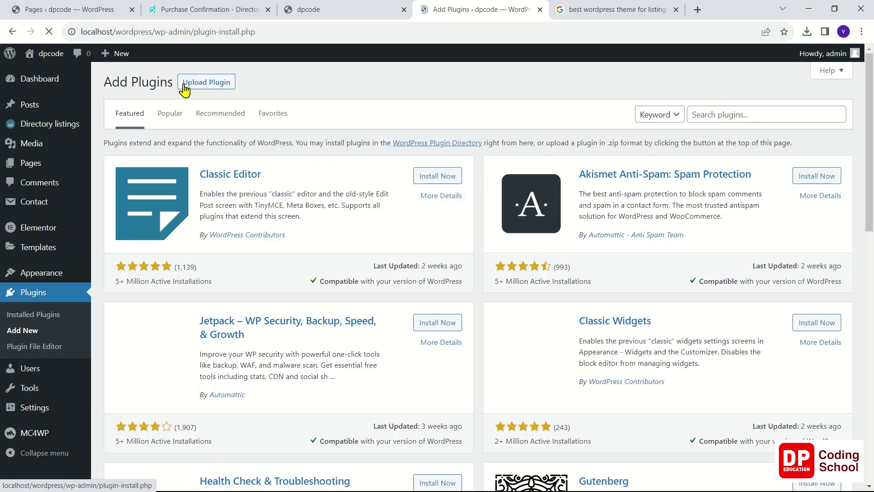
click(721, 113)
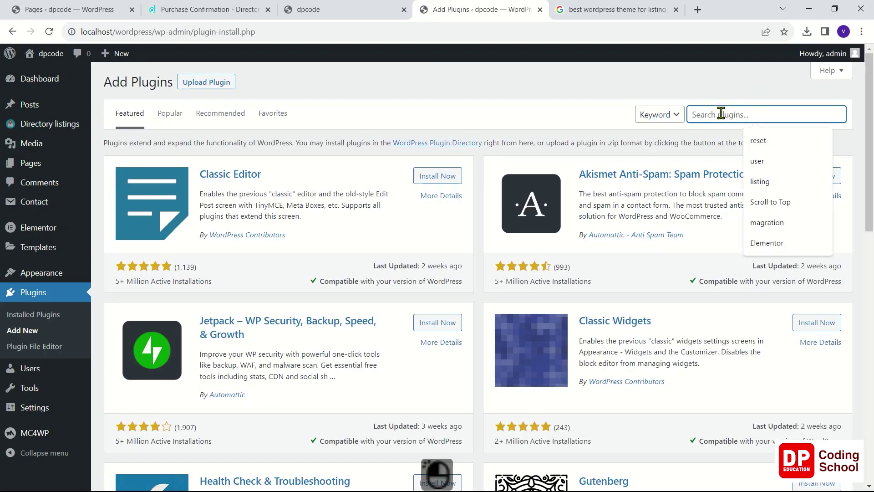
click(780, 243)
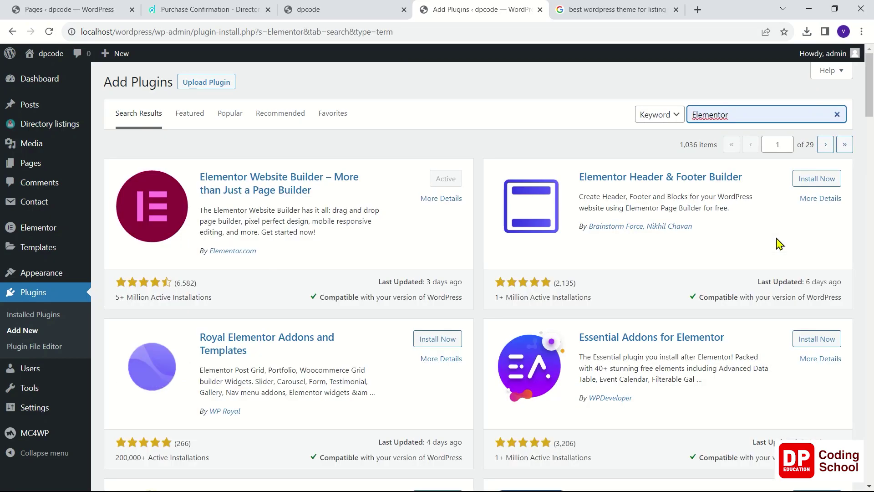
Install and activate the Premium Addons for Elementor plugin from the search results
scroll(629, 302, down, 1)
scroll(630, 302, down, 2)
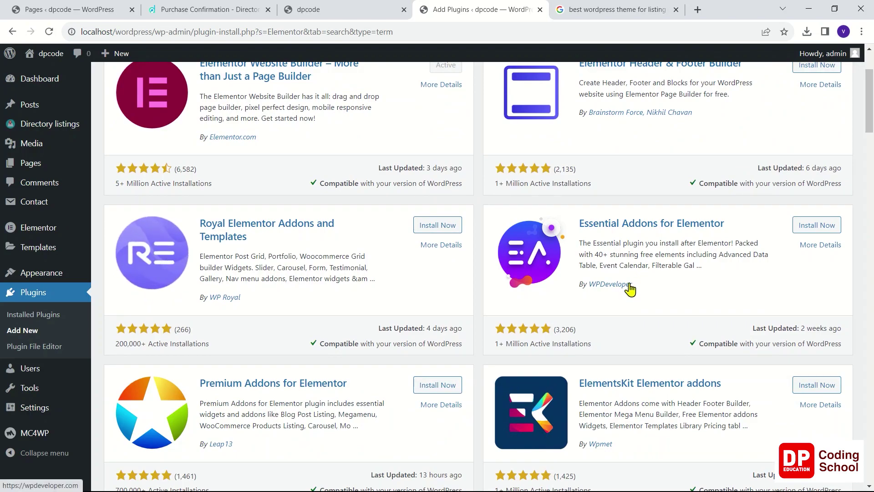
scroll(630, 289, down, 4)
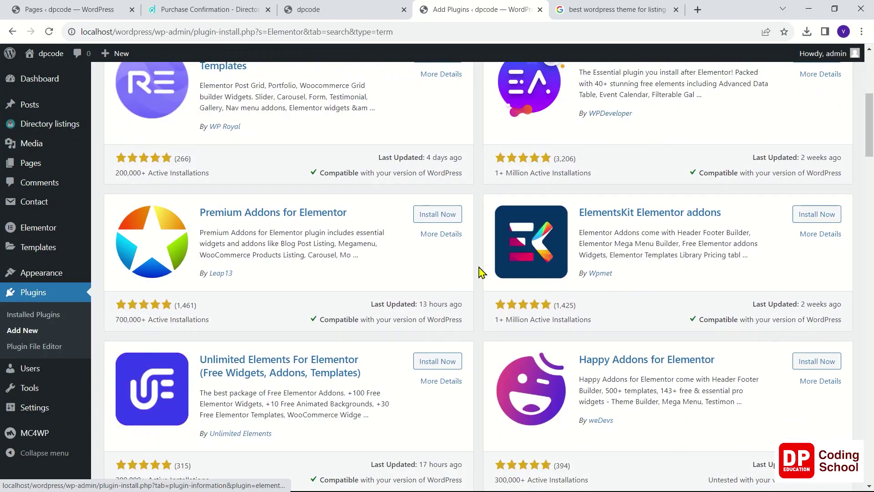
click(439, 220)
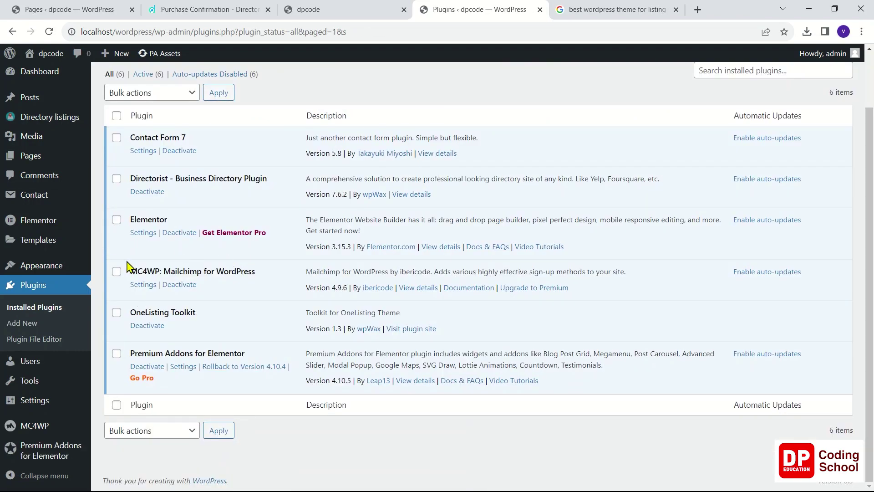
scroll(46, 151, up, 2)
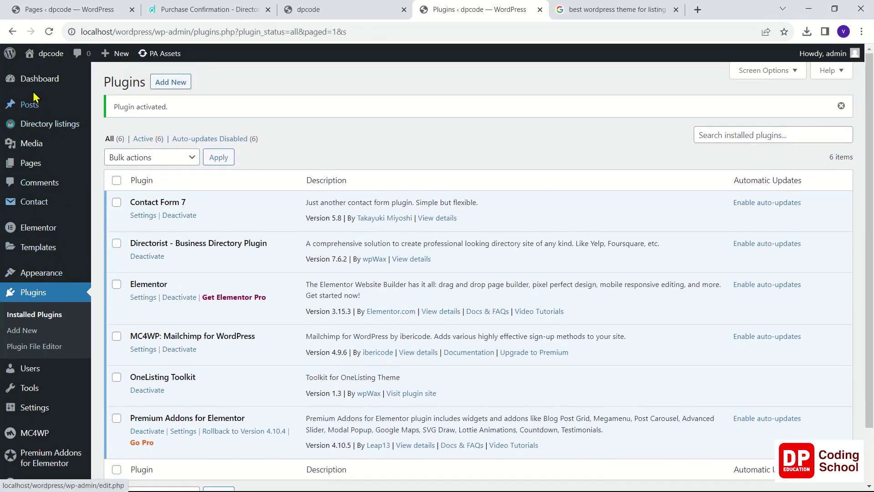
Start a new WordPress page from the Pages list and title it "Home Page"
click(38, 81)
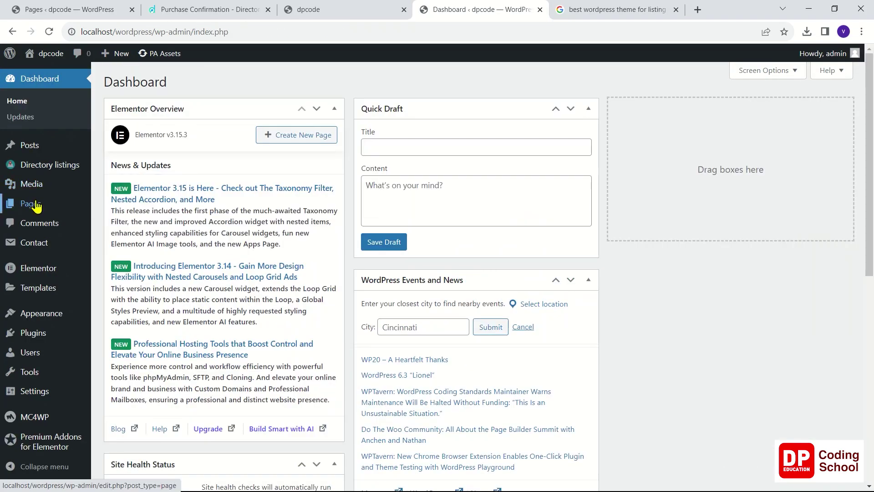
click(35, 203)
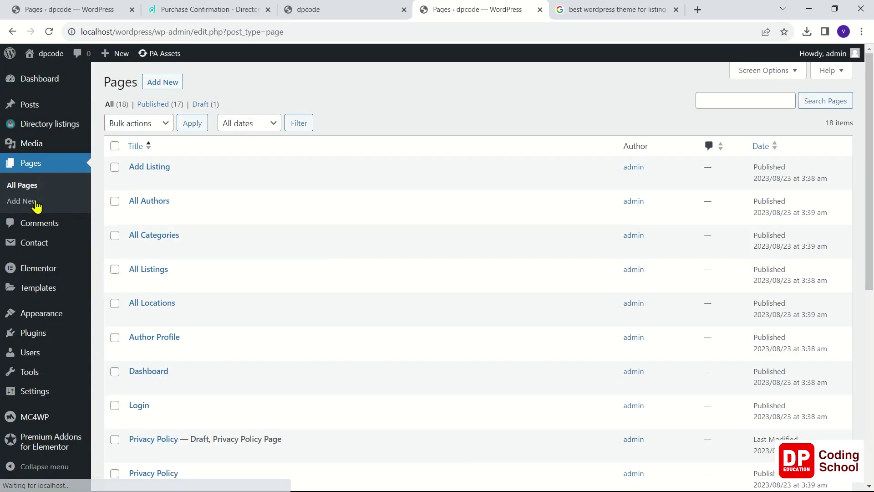
click(167, 85)
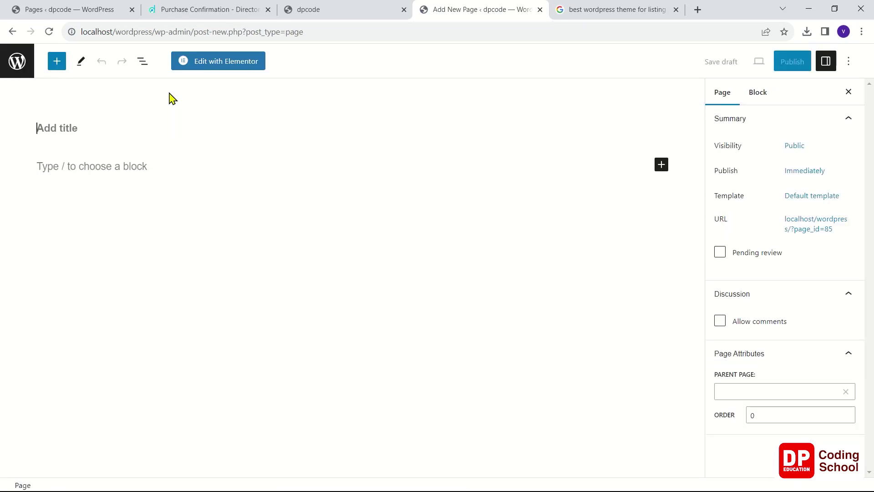
text(H)
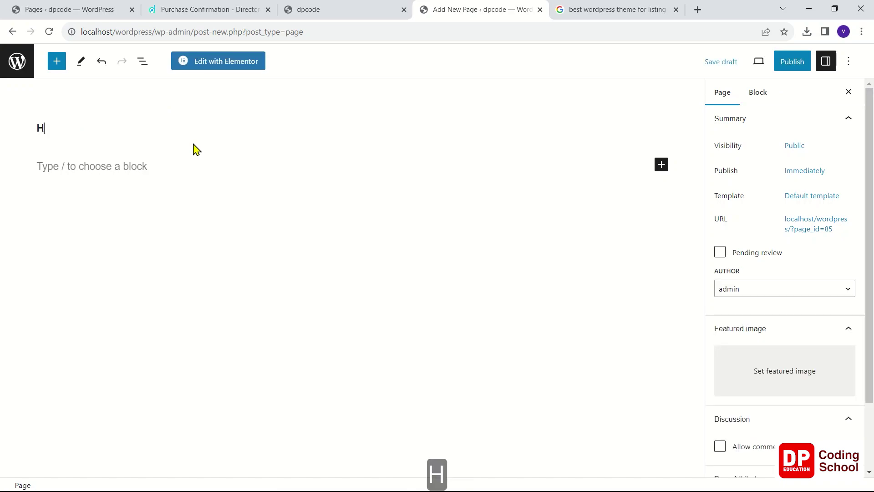
text(o)
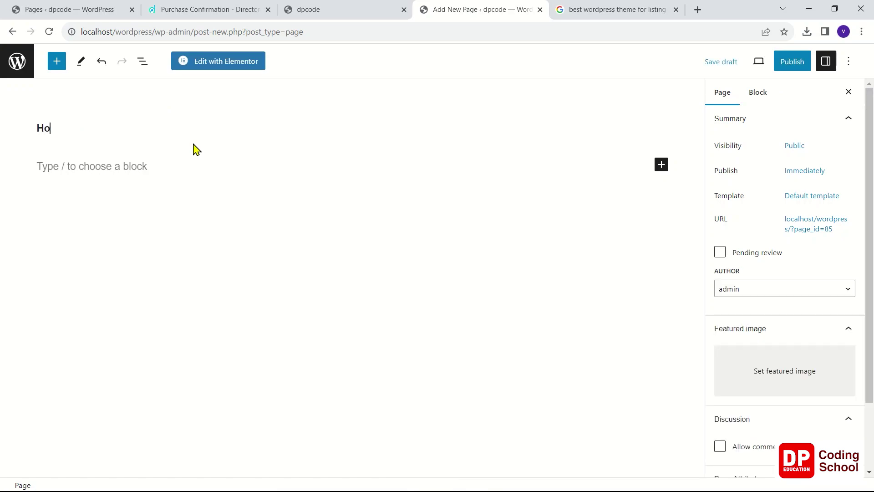
text(me )
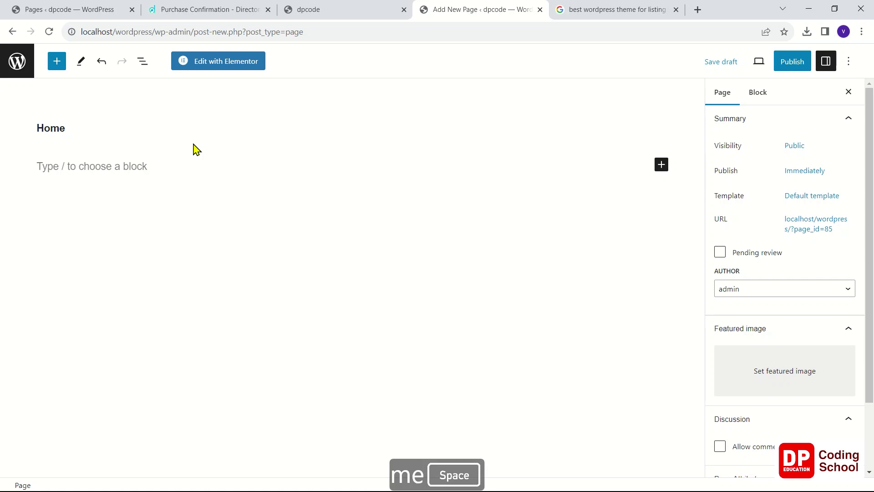
text(Page)
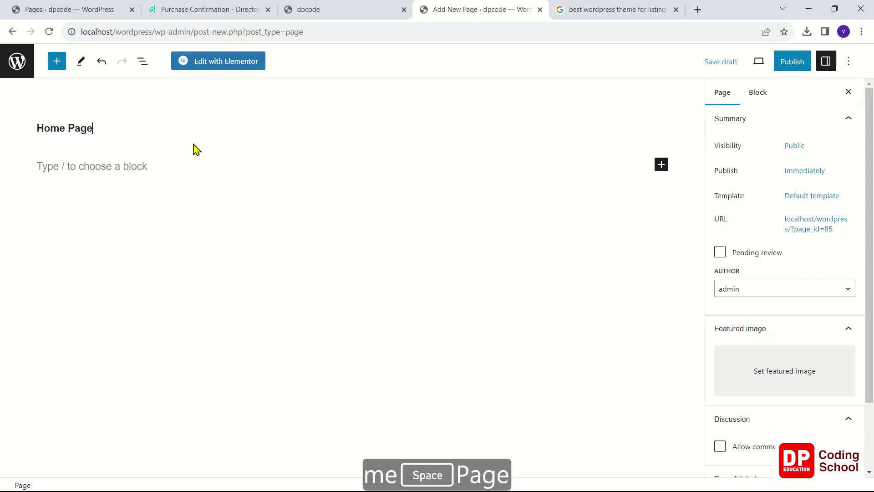
Open the Home Page in the Elementor editor and dismiss both What's New announcements
click(244, 62)
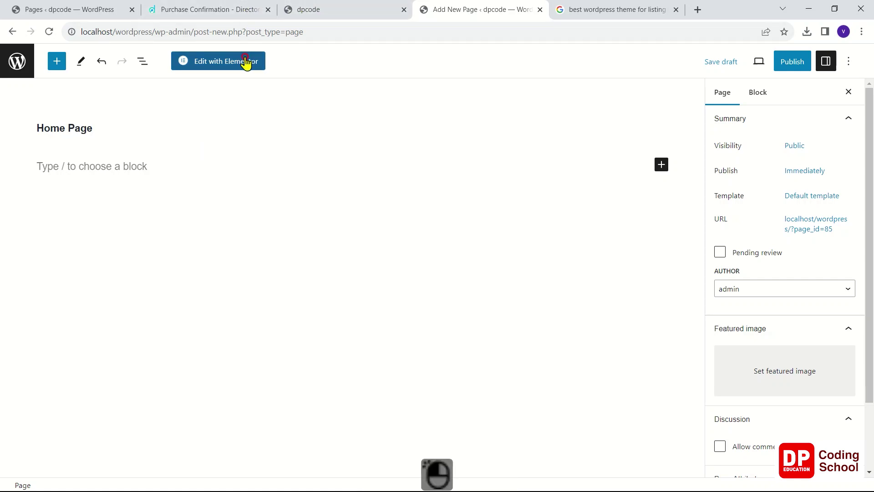
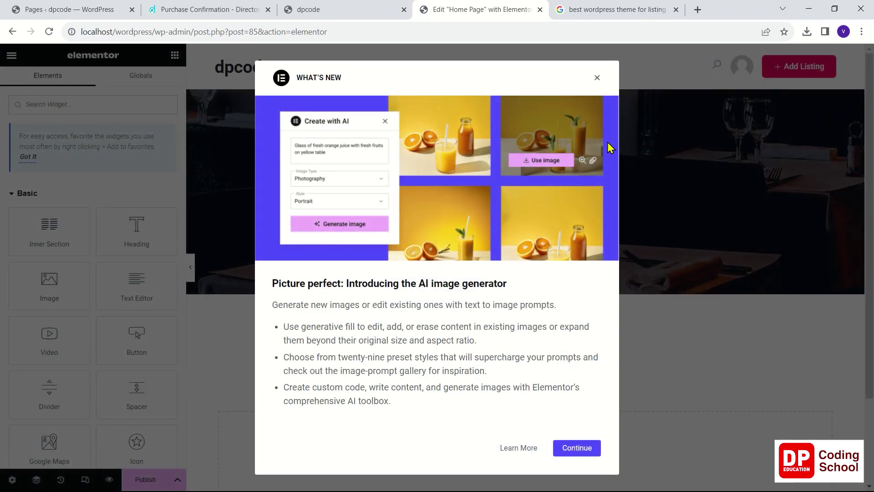
click(597, 79)
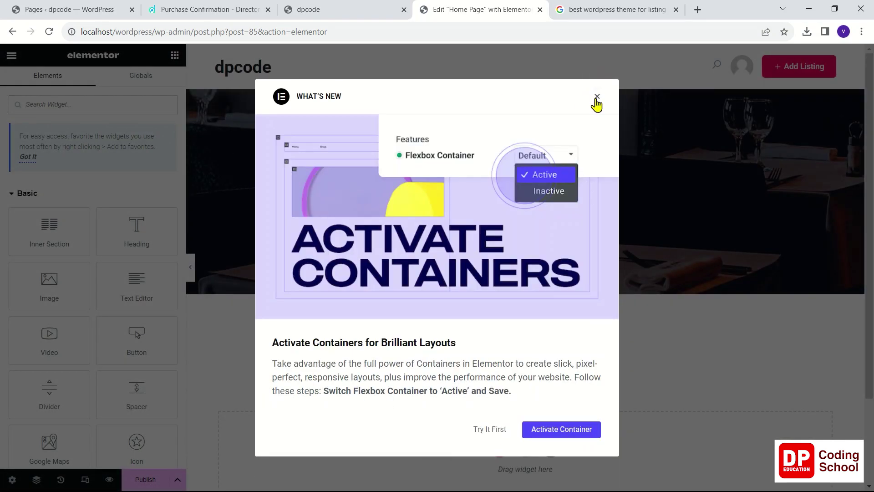
click(597, 97)
scroll(638, 195, down, 2)
scroll(628, 223, up, 2)
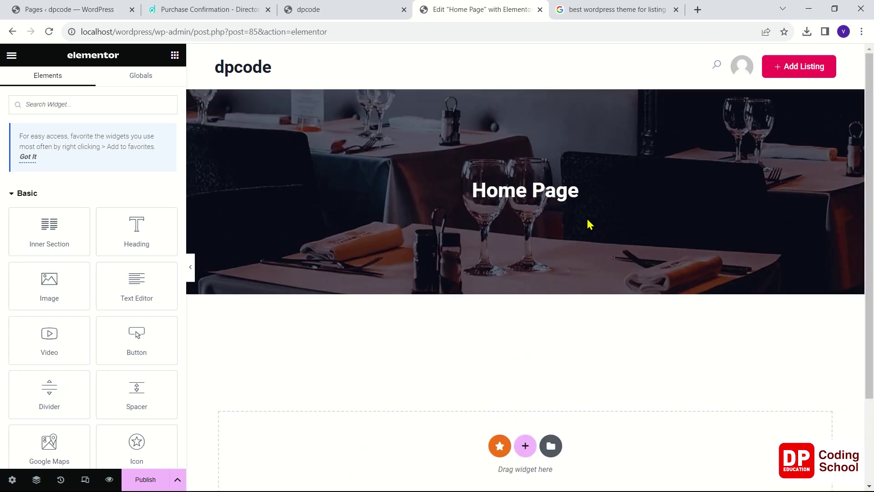
scroll(588, 224, down, 2)
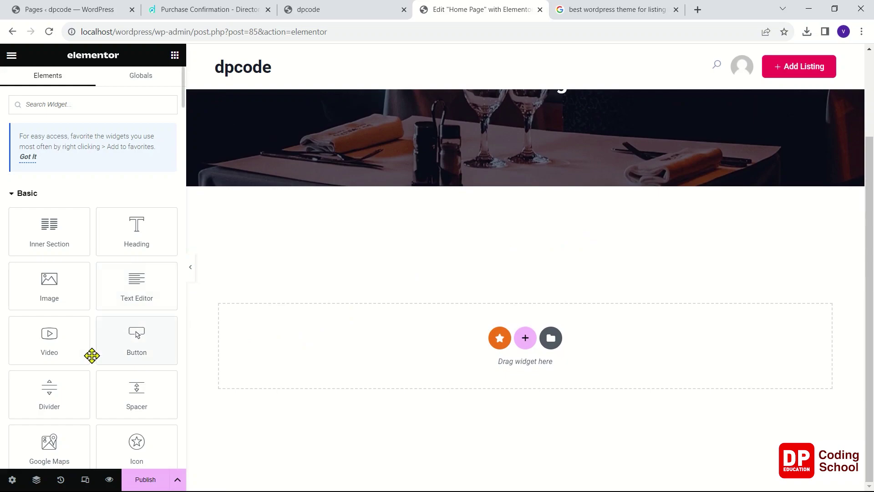
Set the Home Page's page layout to Elementor Full Width in the page settings
click(11, 480)
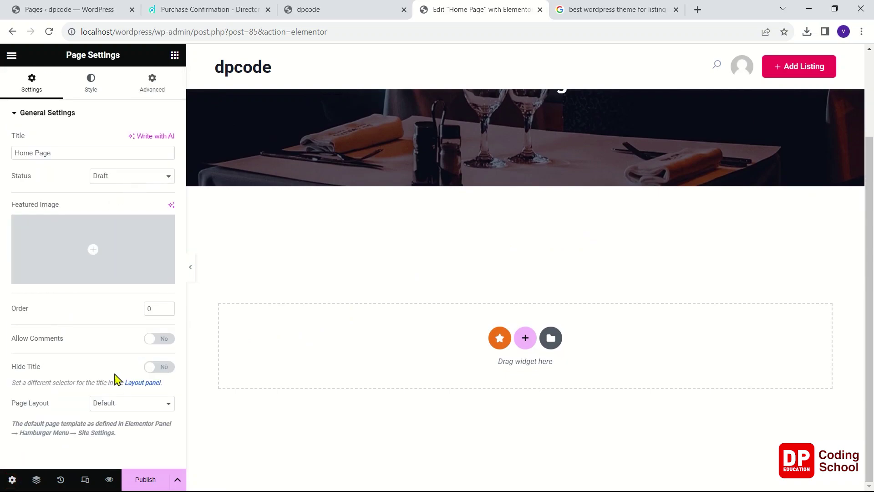
click(142, 401)
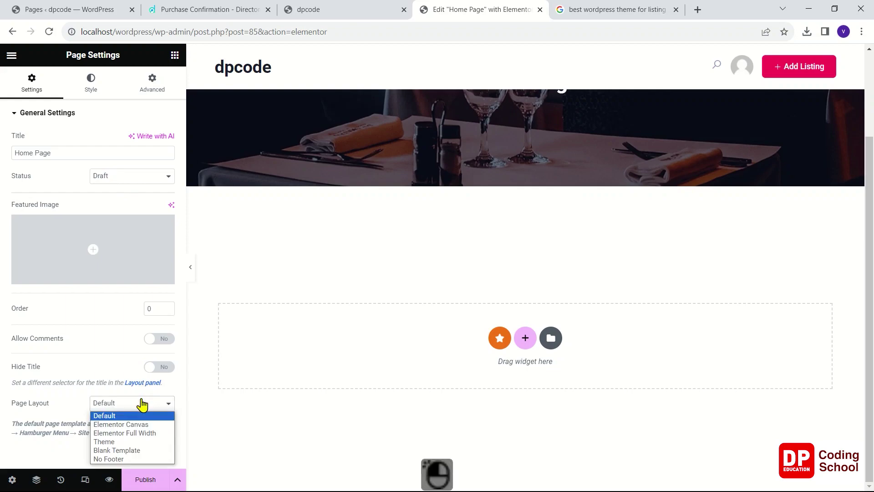
click(151, 433)
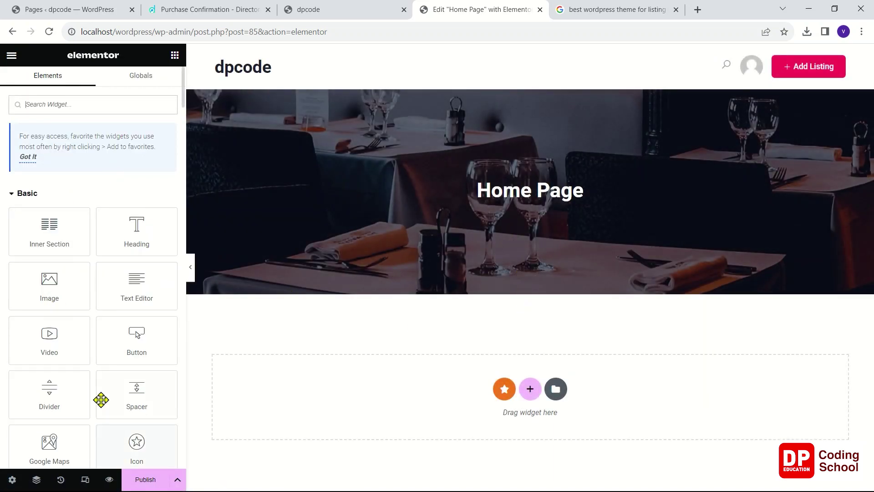
Change the Home Page's page layout to Blank Template in the page settings
click(12, 479)
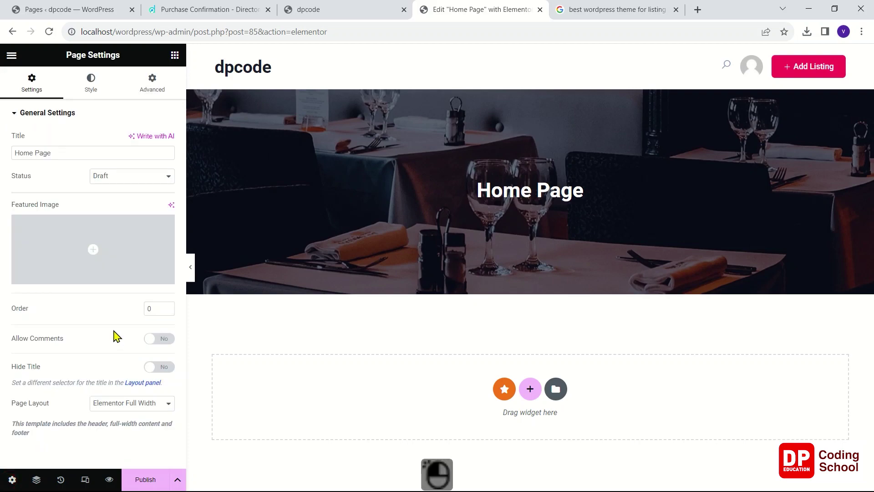
click(132, 404)
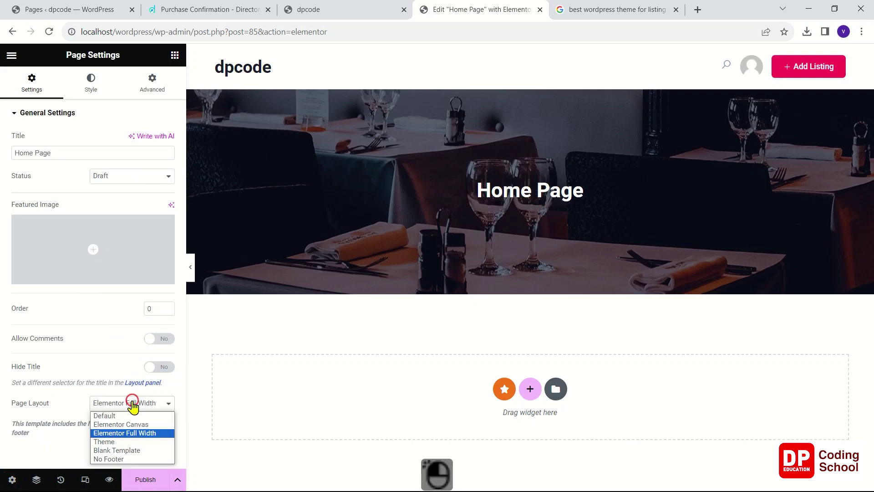
click(136, 451)
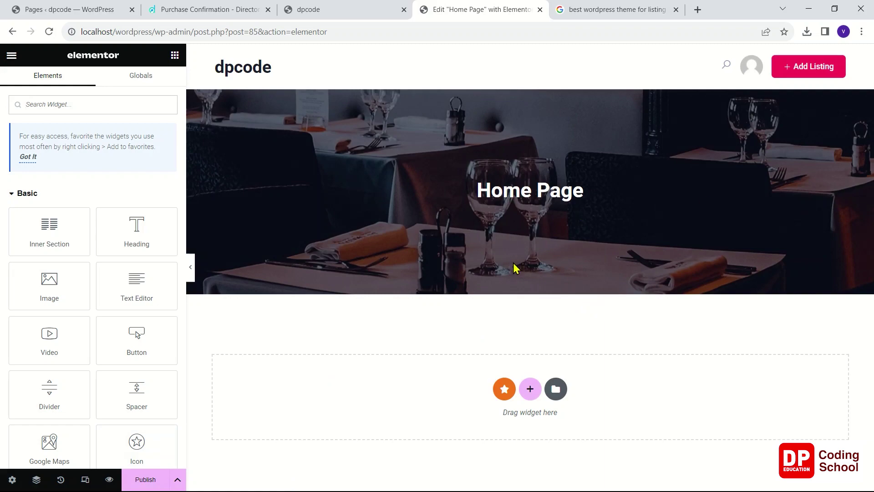
click(12, 479)
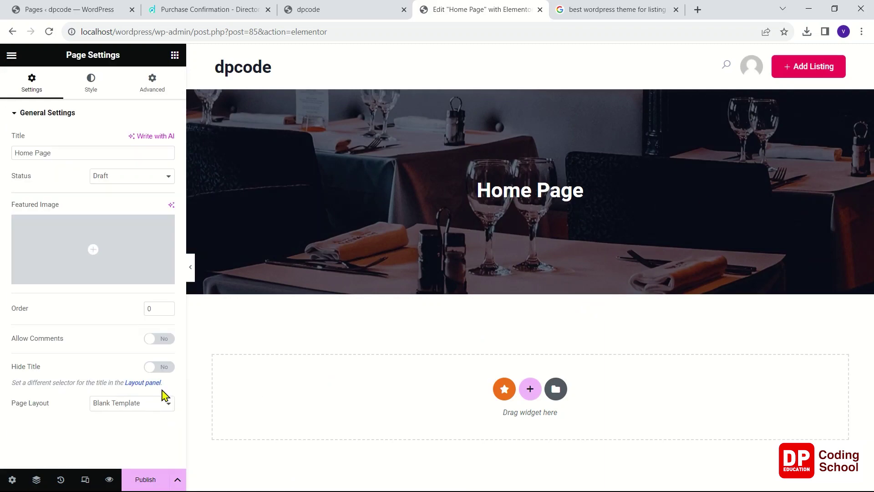
click(109, 403)
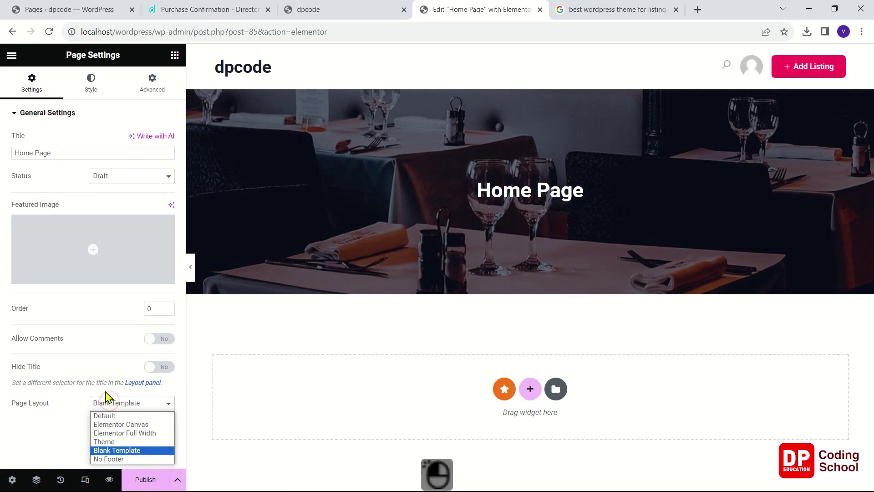
click(126, 411)
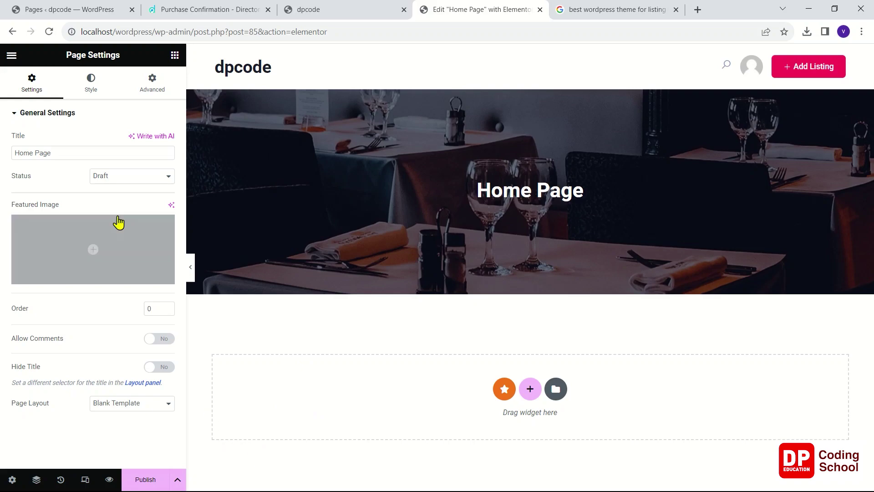
Find the Directorist widgets, add Listing Locations to the empty area below the page banner, and review its location cards
click(174, 55)
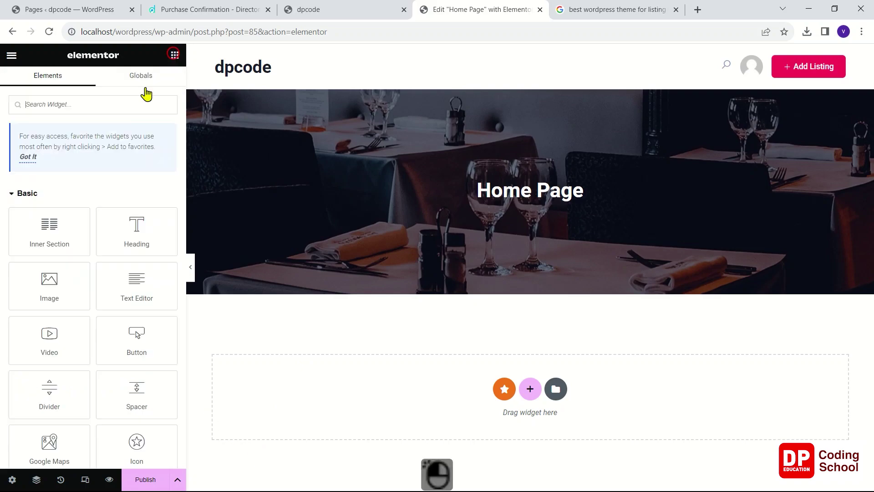
scroll(73, 260, down, 10)
scroll(76, 261, down, 20)
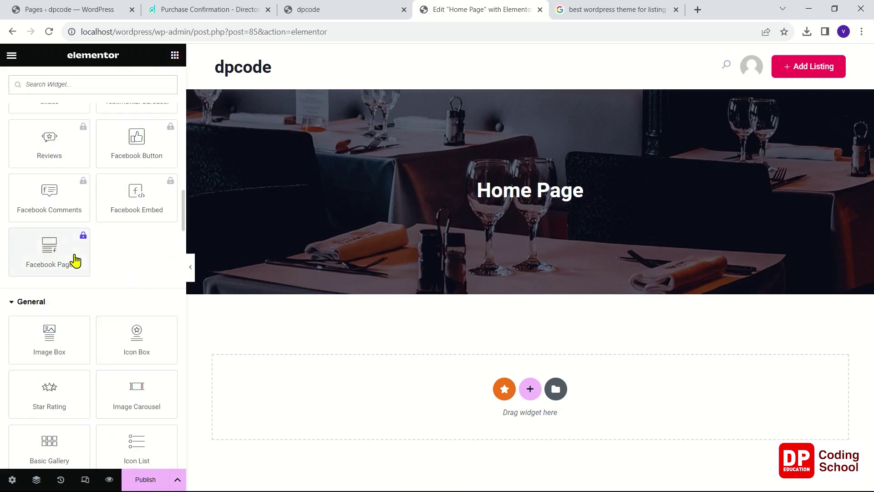
scroll(75, 253, down, 6)
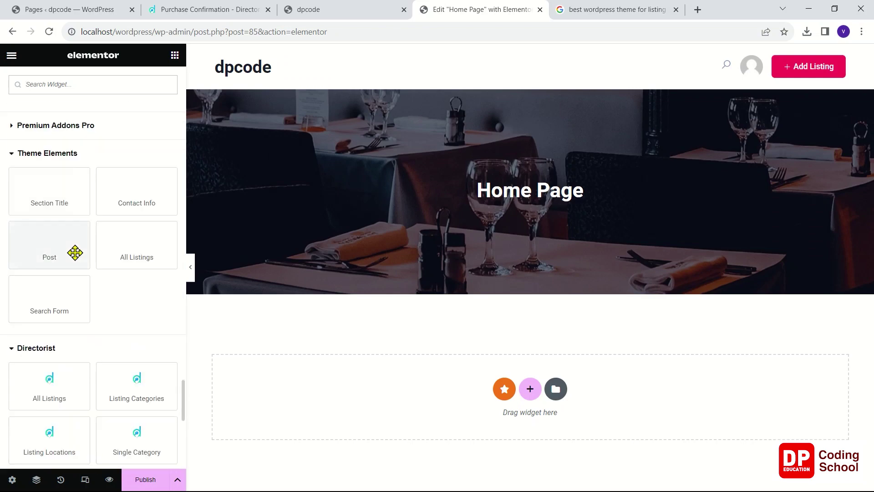
scroll(77, 254, down, 5)
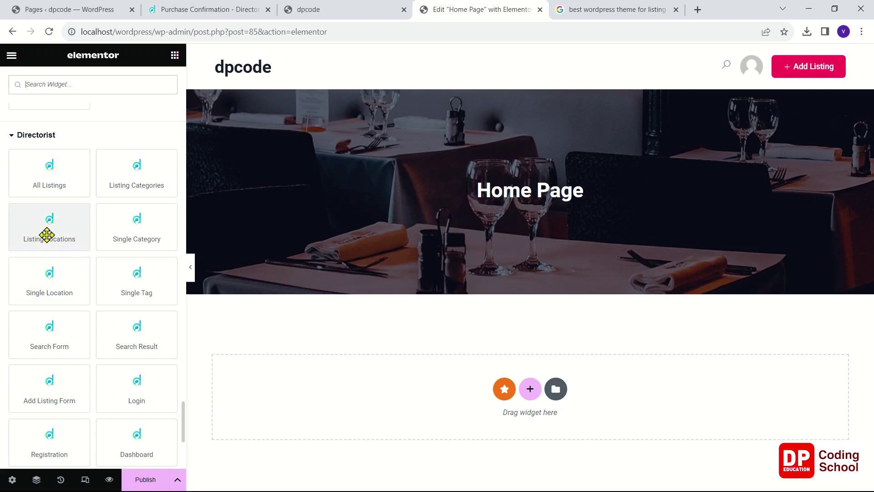
scroll(98, 282, down, 2)
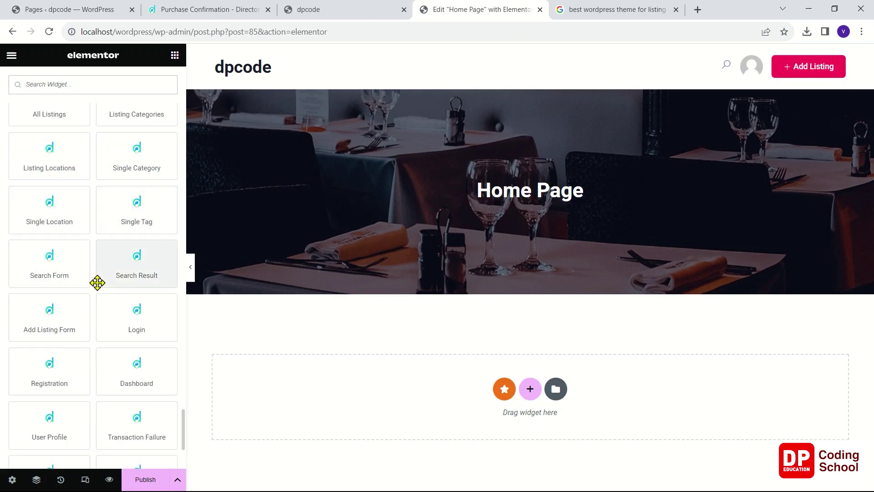
scroll(41, 195, up, 2)
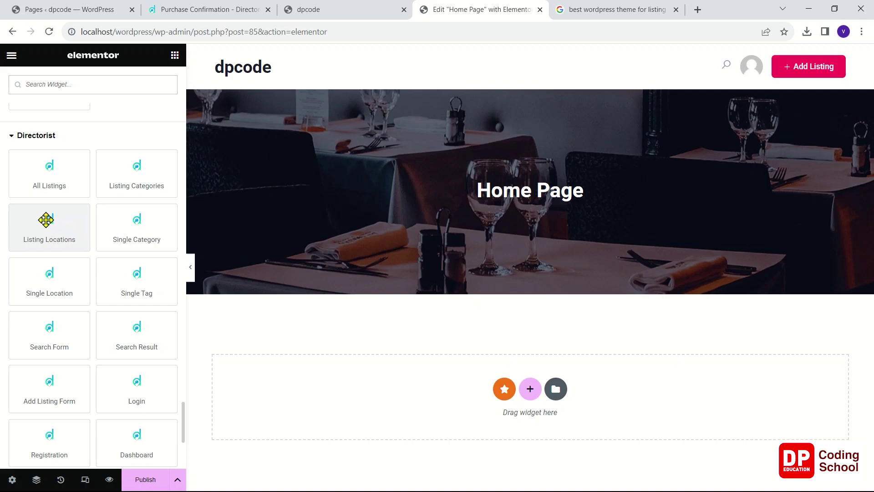
drag(46, 219, 301, 392)
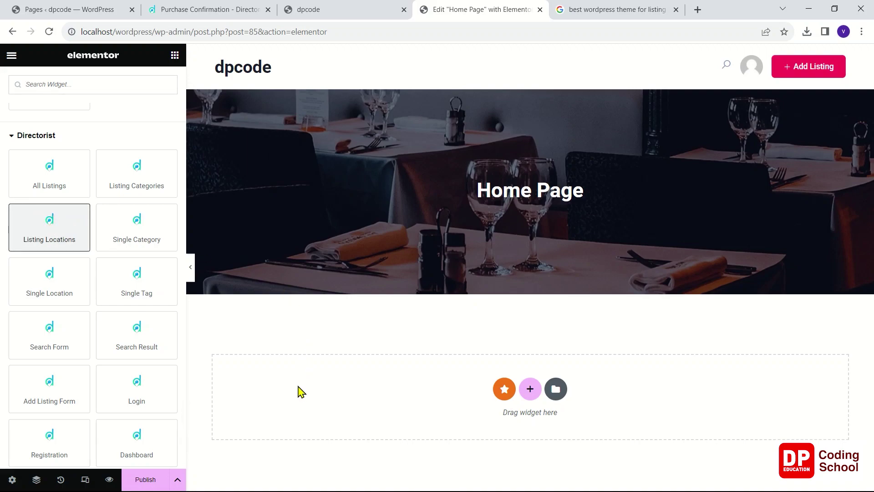
drag(60, 226, 299, 390)
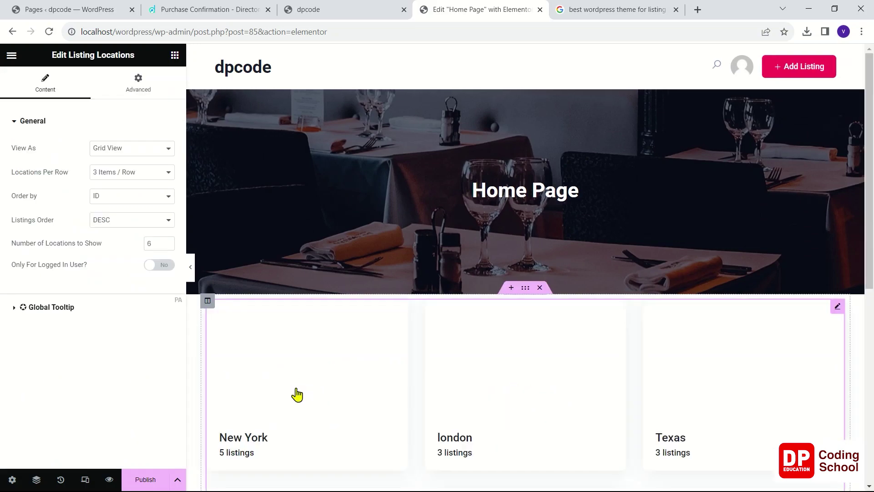
scroll(297, 394, down, 8)
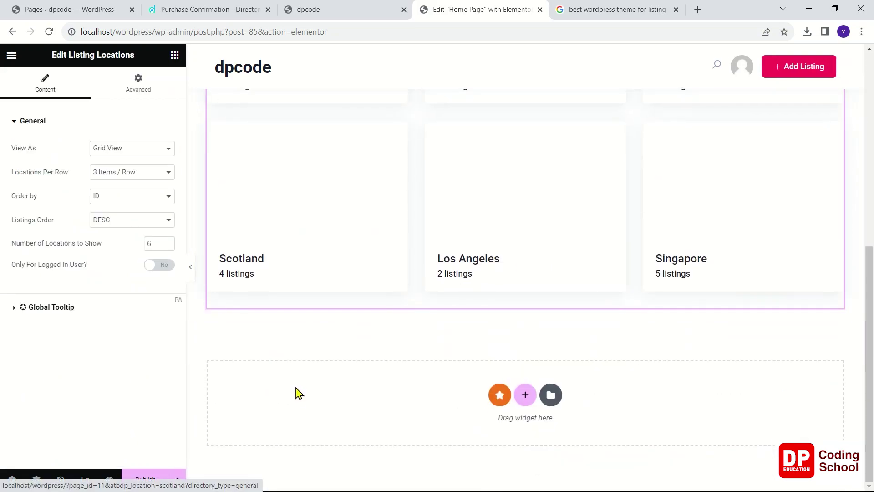
scroll(297, 394, up, 8)
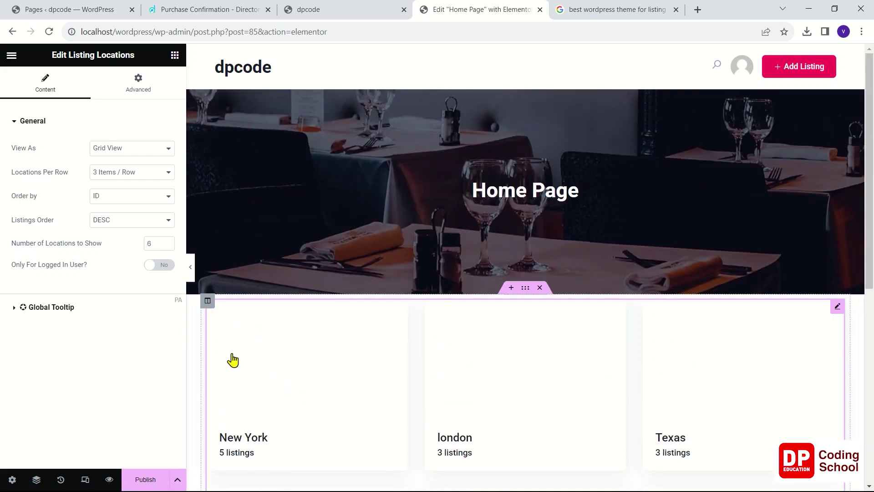
Try List View for the Listing Locations widget, review the layout, and switch it back to Grid View
click(110, 148)
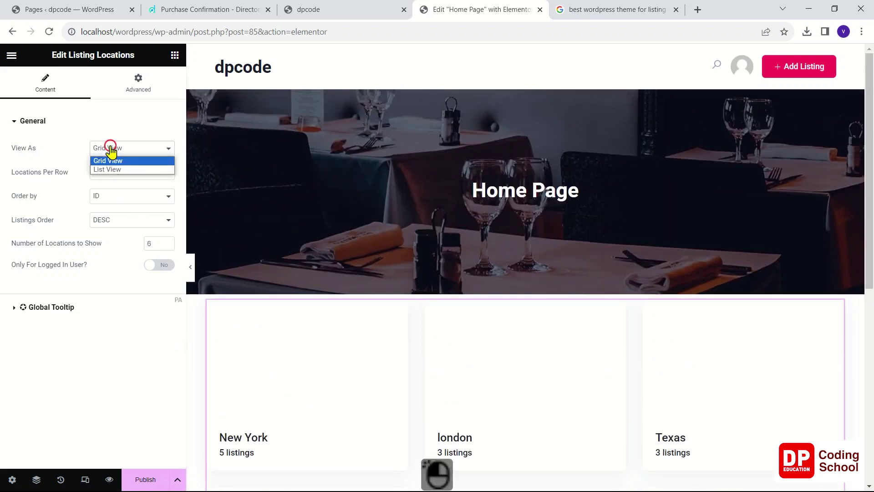
click(109, 170)
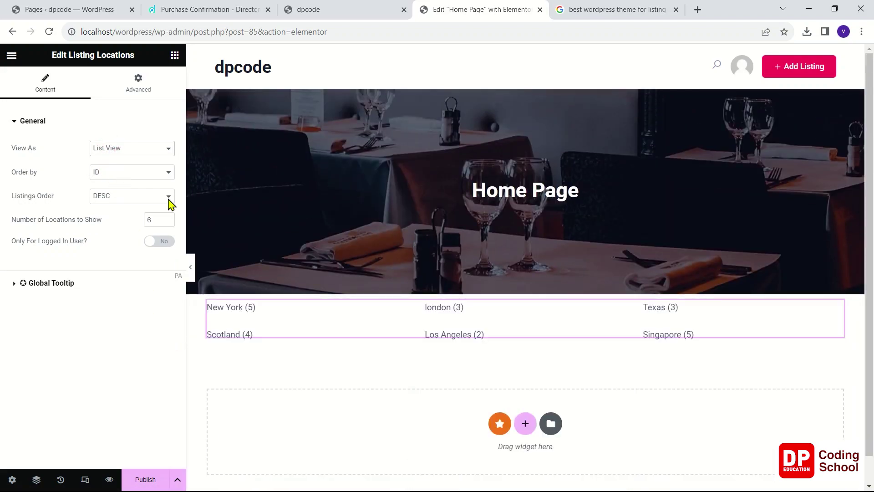
scroll(305, 264, down, 2)
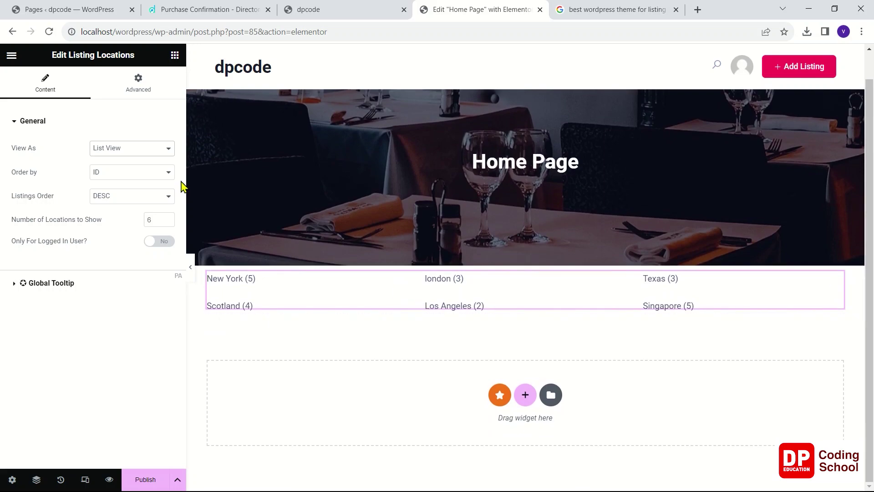
click(130, 154)
click(127, 162)
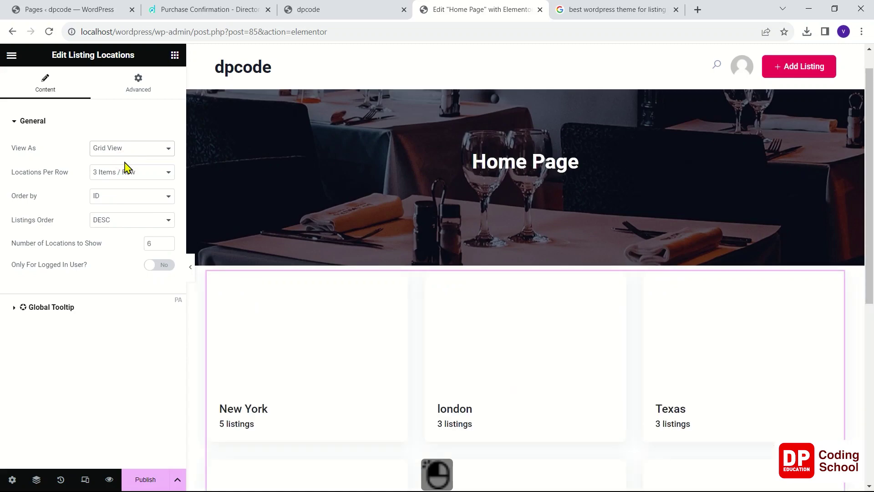
Set the Listing Locations widget to 4 Items / Row in its grid and publish the Home Page
scroll(303, 344, down, 6)
scroll(303, 341, up, 2)
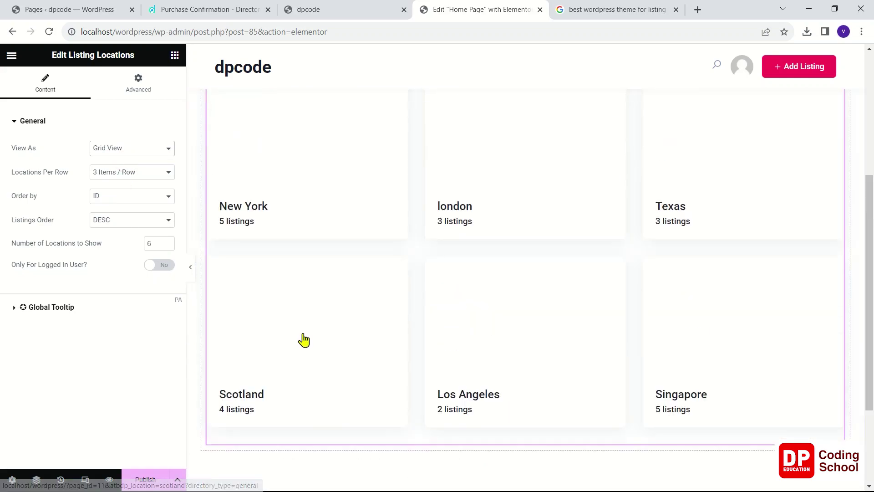
scroll(304, 340, up, 2)
click(129, 176)
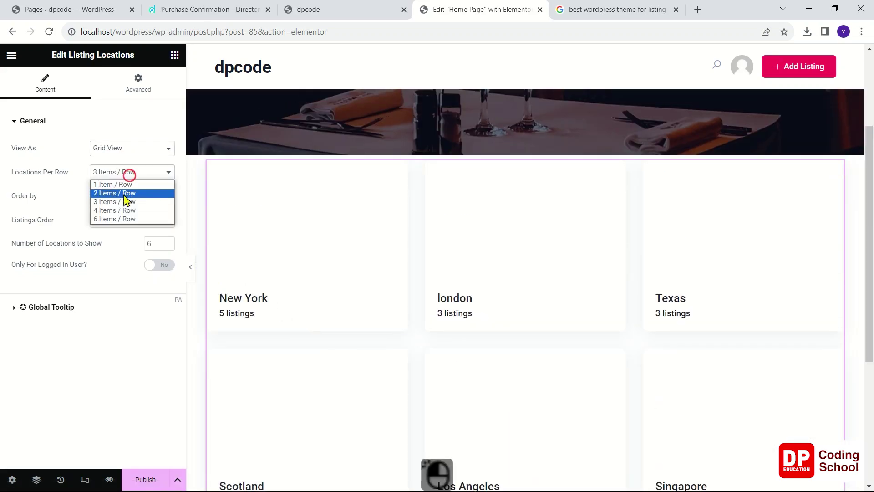
click(128, 211)
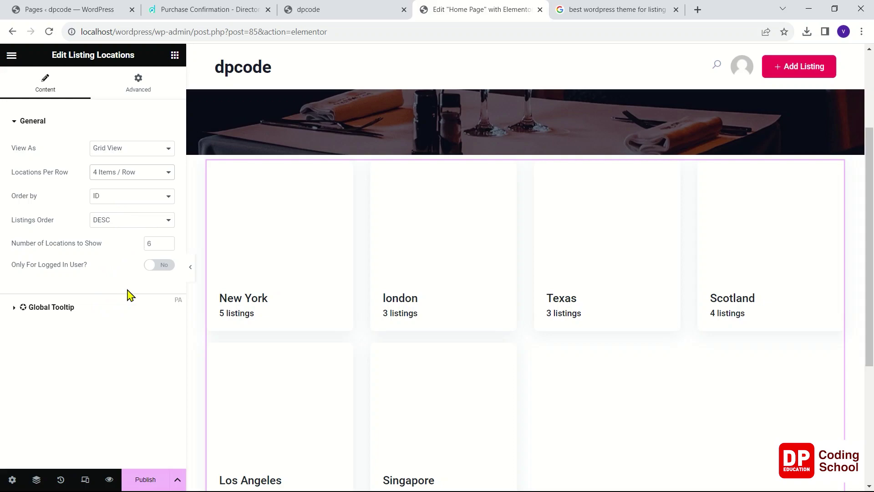
click(146, 480)
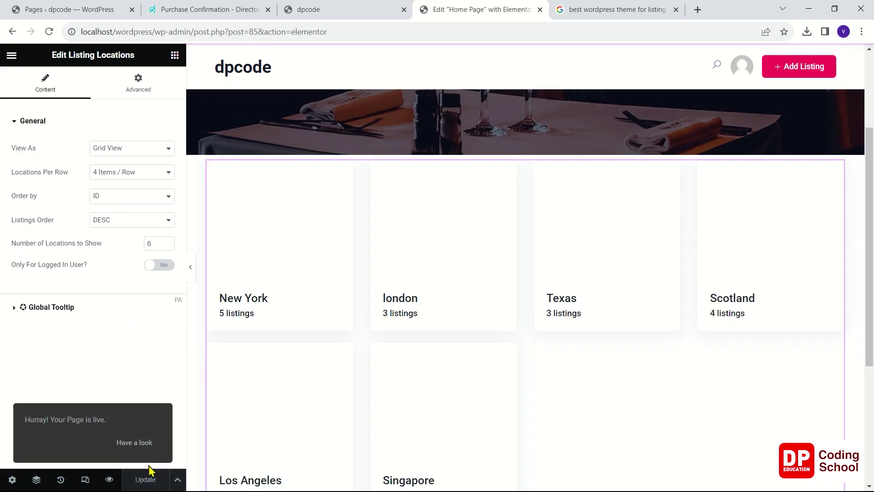
Open the live Home Page and examine its banner and the layout of the location cards
click(148, 442)
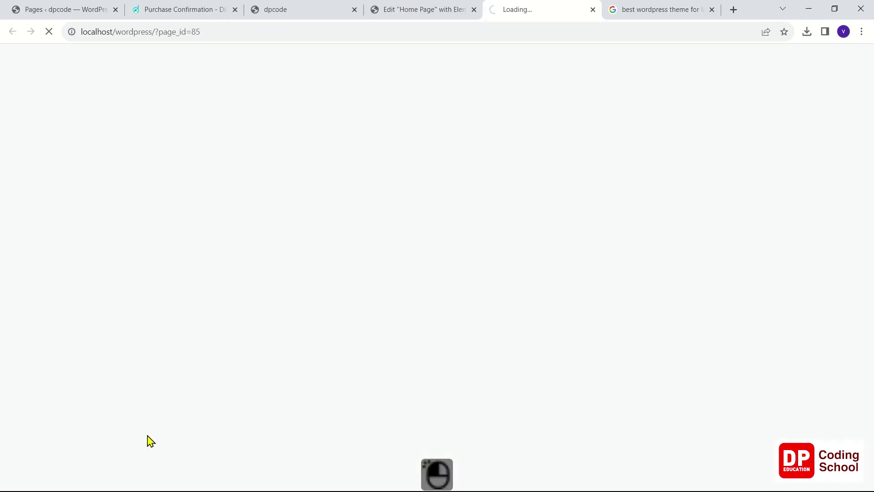
scroll(275, 360, down, 5)
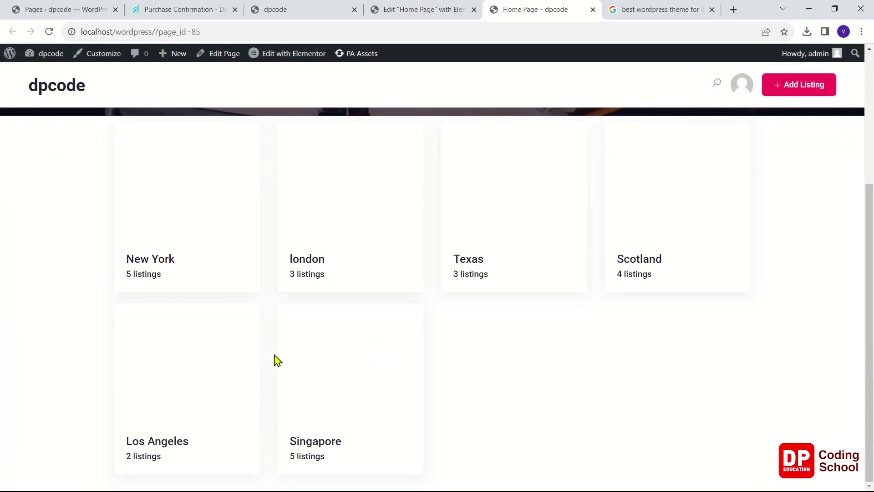
scroll(275, 360, up, 4)
scroll(273, 355, down, 2)
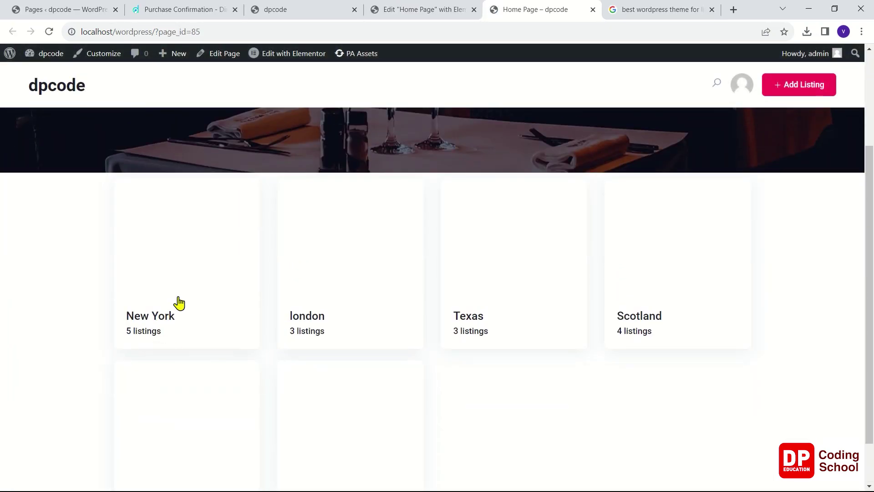
scroll(718, 319, down, 1)
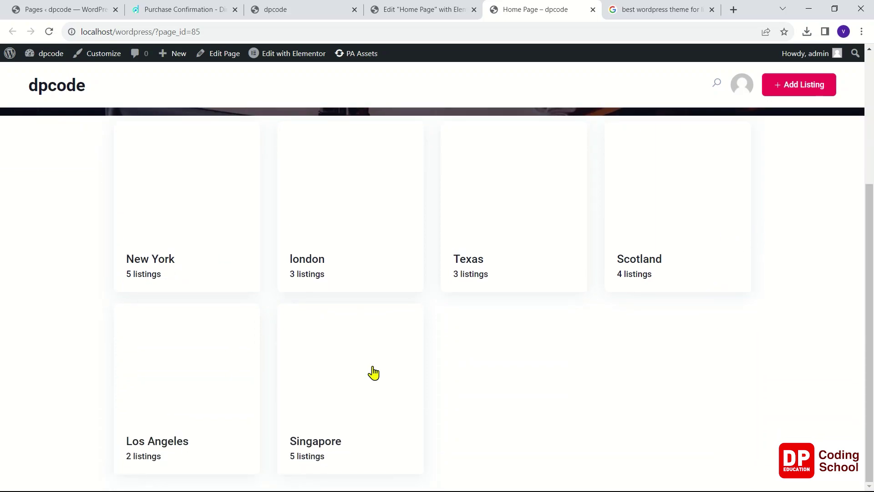
scroll(371, 362, up, 3)
scroll(447, 350, down, 3)
scroll(556, 357, up, 3)
scroll(554, 357, down, 3)
scroll(556, 357, up, 3)
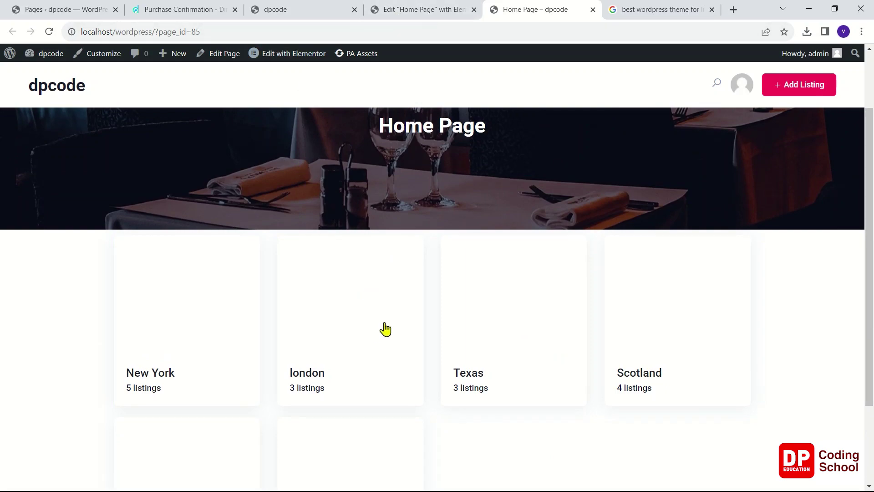
scroll(412, 324, down, 3)
scroll(418, 319, up, 3)
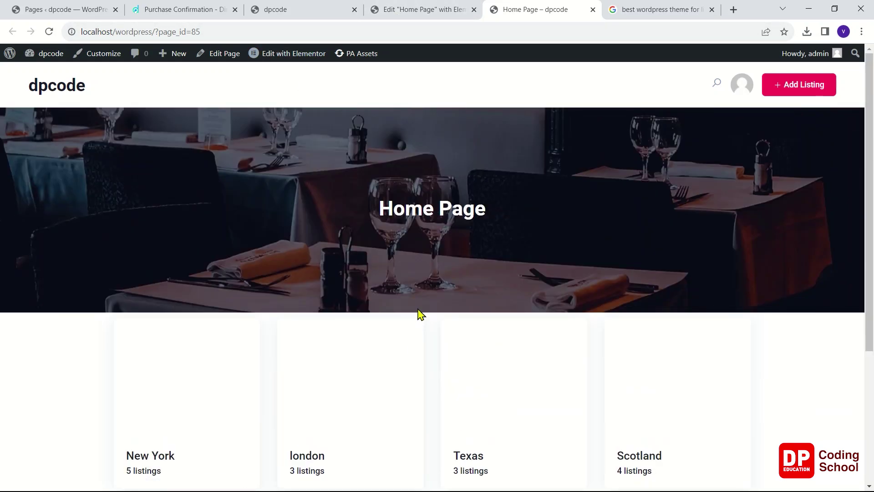
scroll(501, 289, down, 3)
scroll(592, 369, up, 3)
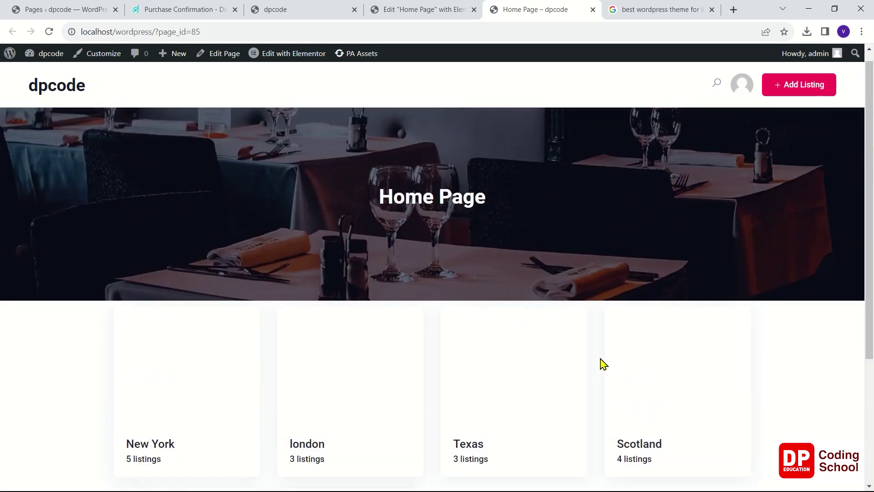
Return to the Elementor editor and add a Heading widget directly above the Listing Locations cards
click(415, 10)
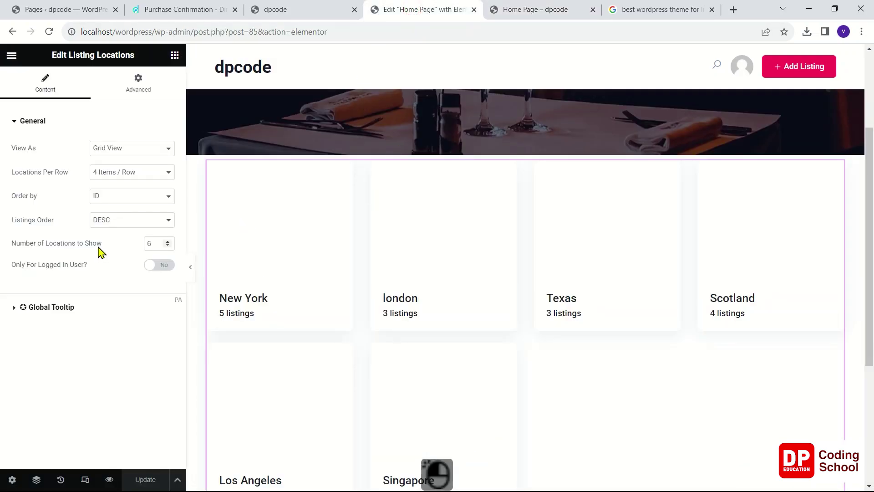
click(174, 55)
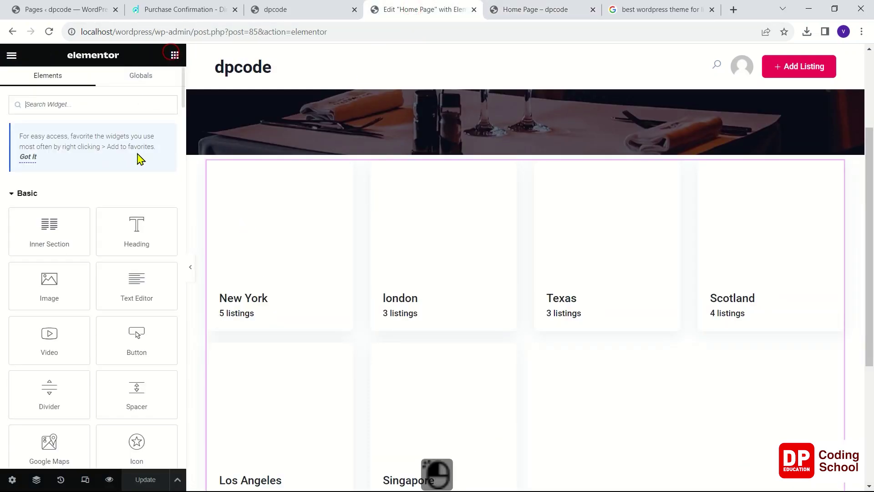
drag(137, 250, 328, 250)
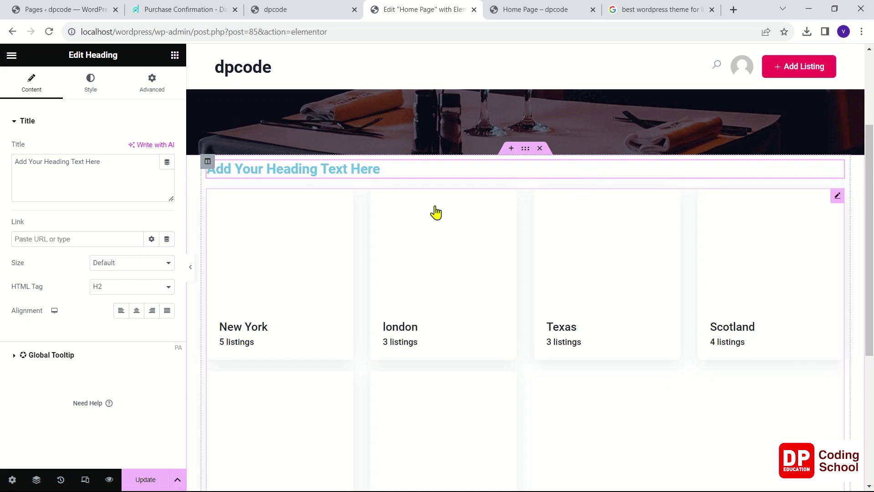
Add a Spacer widget above the new heading, just below the page banner
click(173, 61)
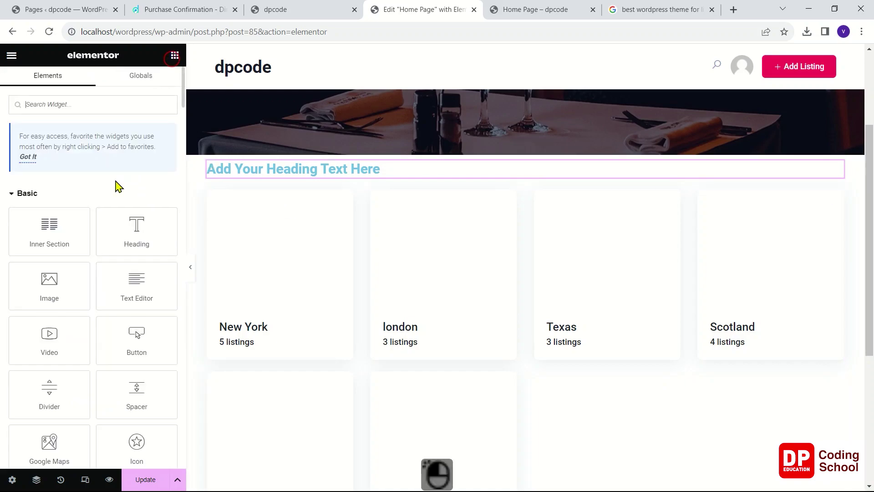
scroll(132, 318, down, 2)
drag(128, 332, 304, 166)
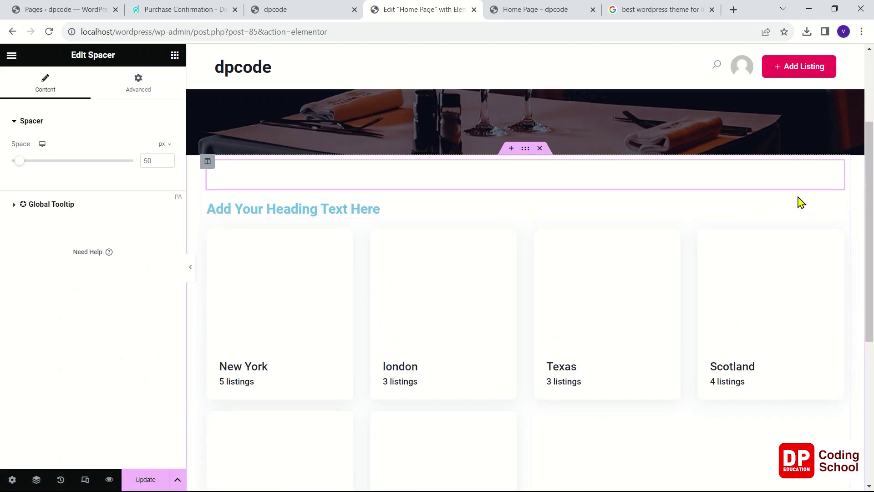
Open the heading for editing, close the purchase confirmation page, and copy "Locations" from the All Locations title in the WordPress pages list
click(838, 208)
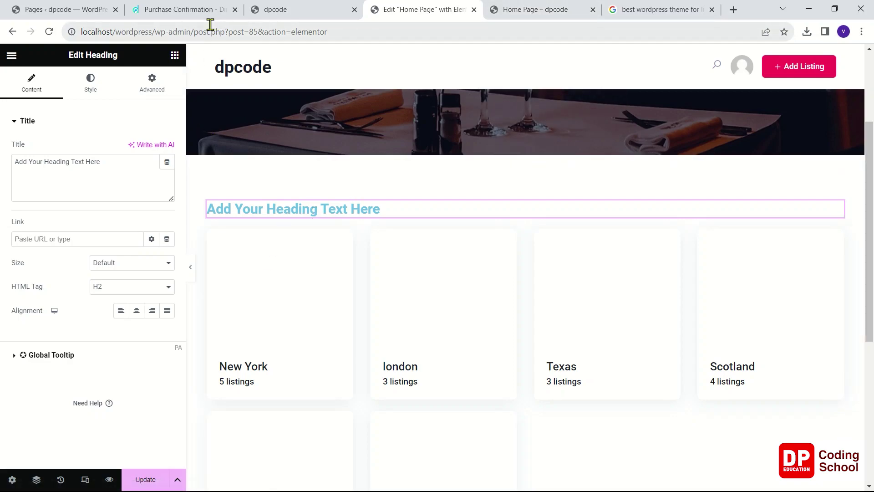
click(166, 9)
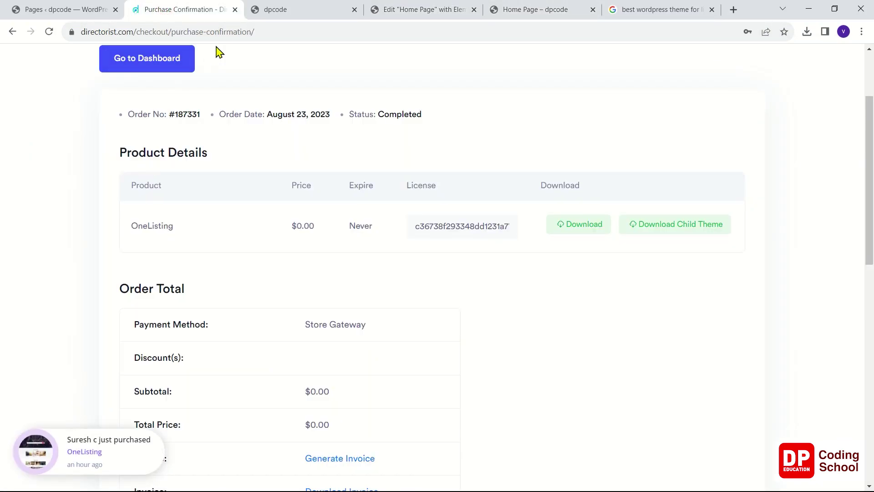
click(235, 10)
click(91, 14)
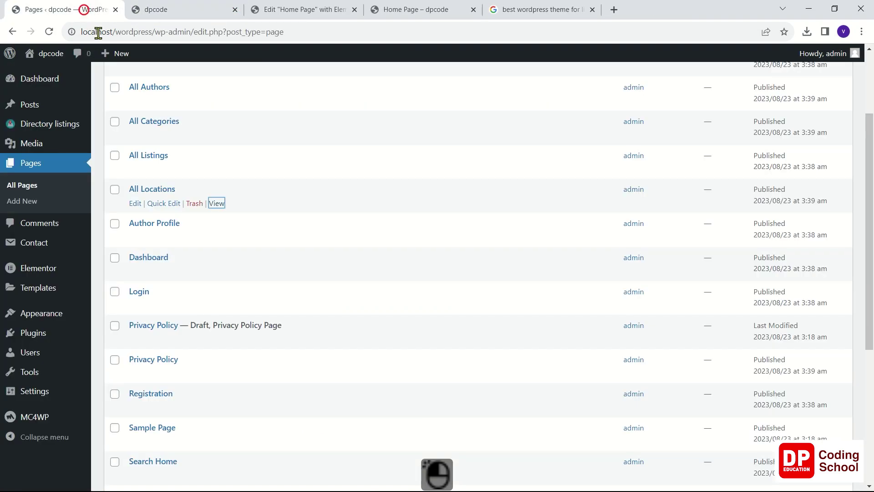
drag(184, 191, 143, 184)
click(187, 185)
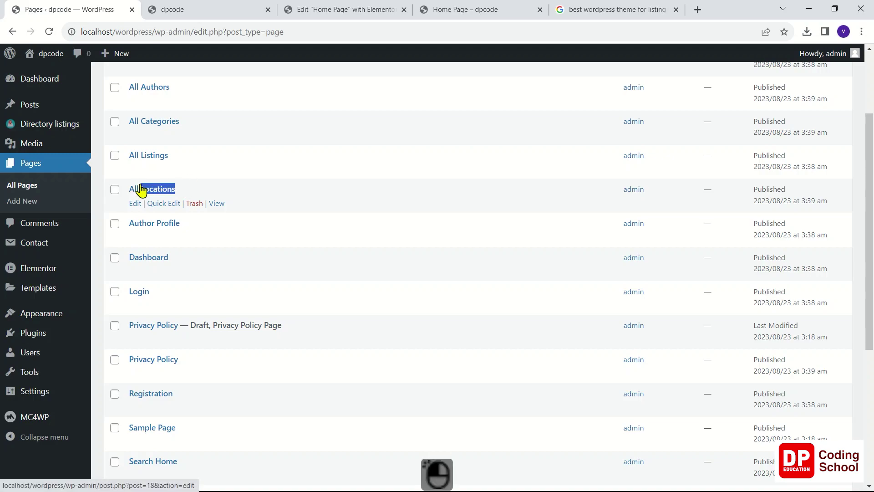
right_click(141, 190)
click(178, 277)
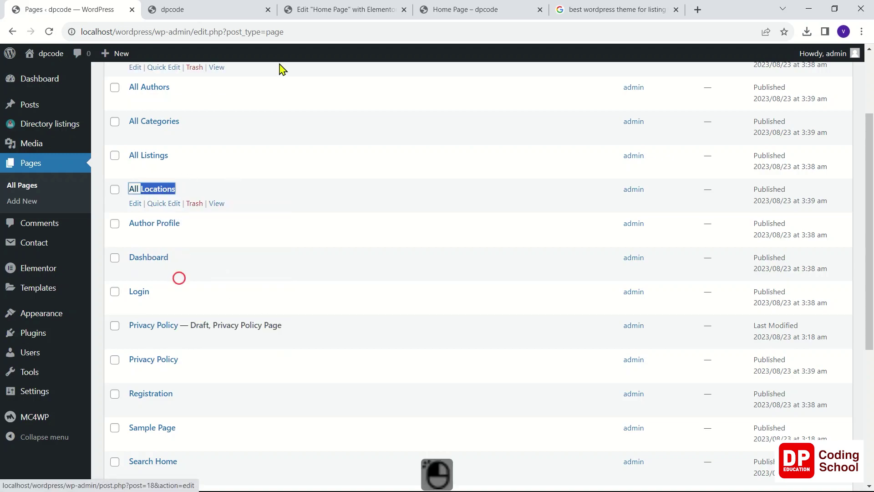
Back in the Elementor editor, replace the heading's placeholder title with "By Locations", pasting the copied word
click(330, 11)
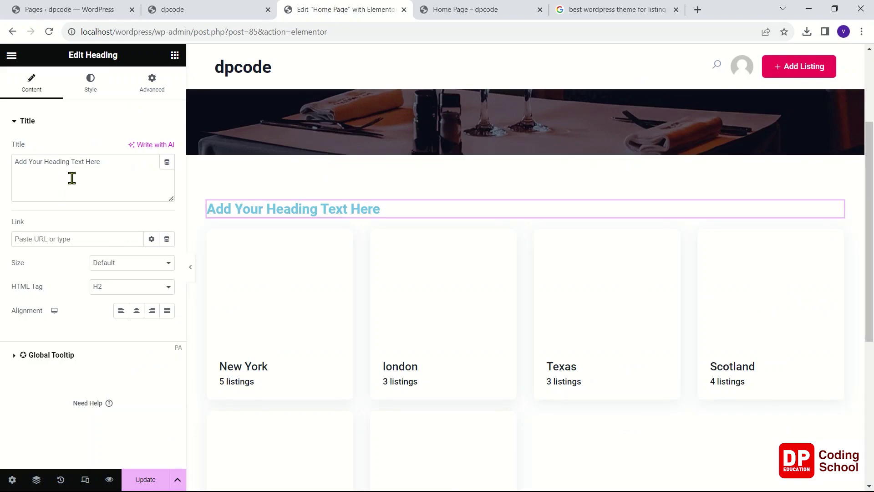
click(119, 162)
drag(97, 165, 1, 169)
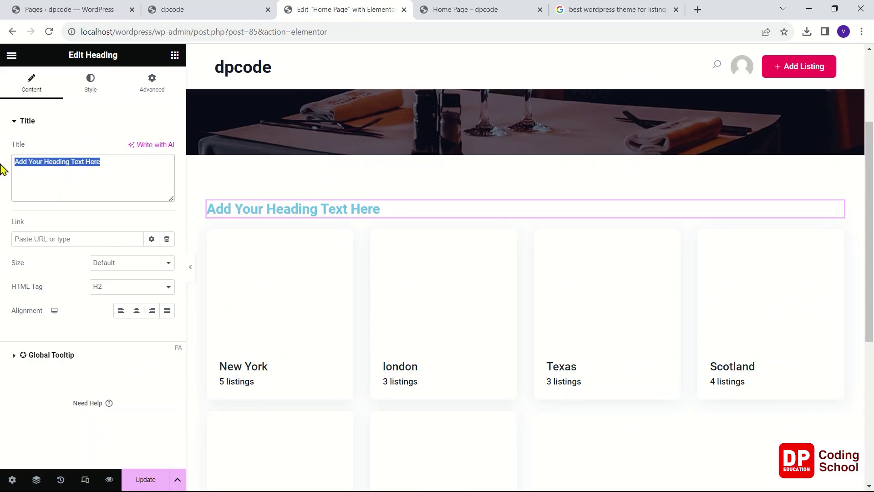
text(By)
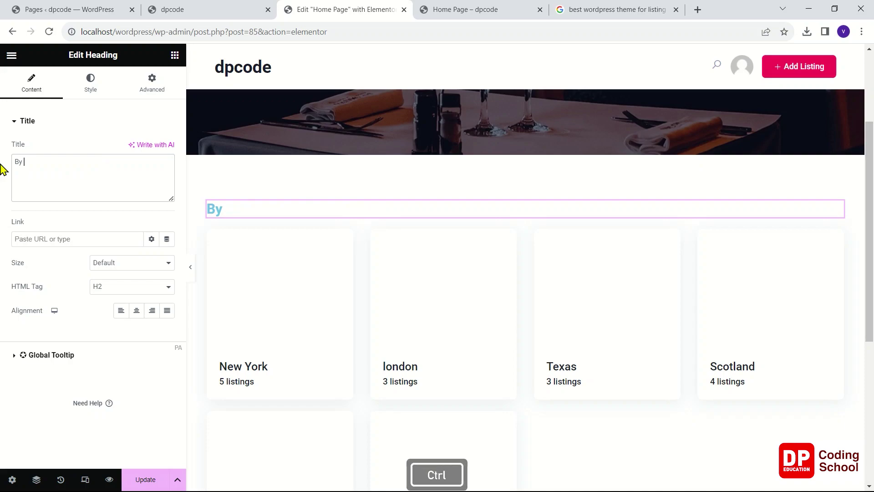
key(ctrl+v)
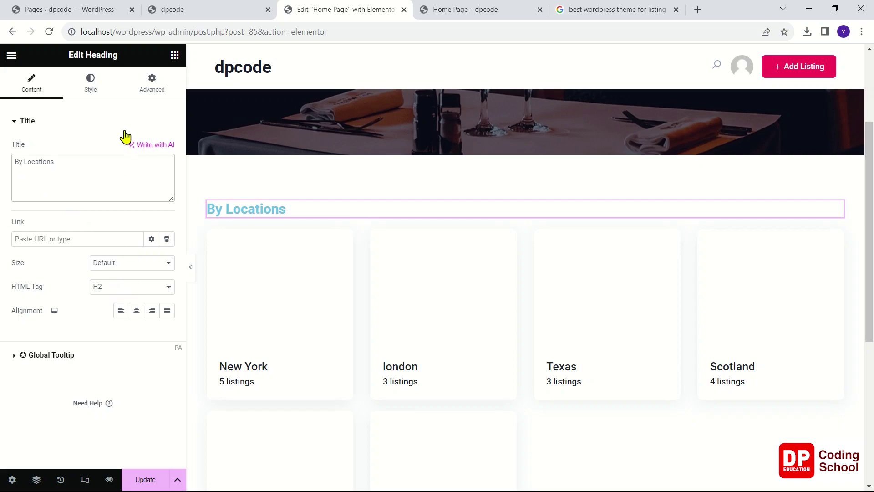
Set the By Locations heading's text color to grey #6C6C6C and update the Home Page
click(85, 85)
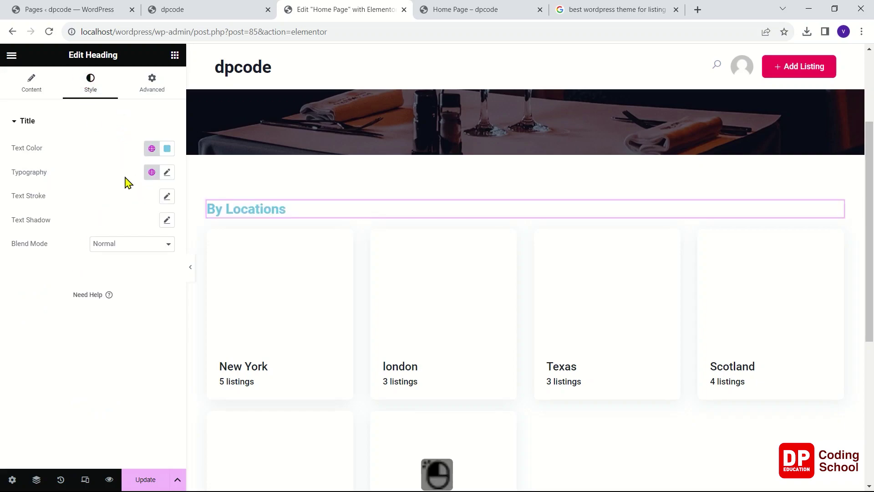
click(170, 148)
mouse_move(117, 218)
mouse_down()
mouse_move(82, 188)
mouse_move(81, 246)
mouse_up()
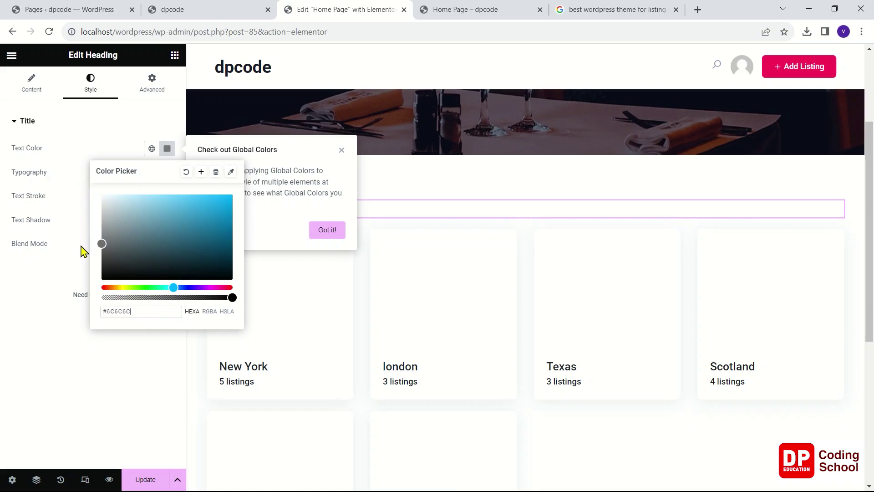
click(69, 151)
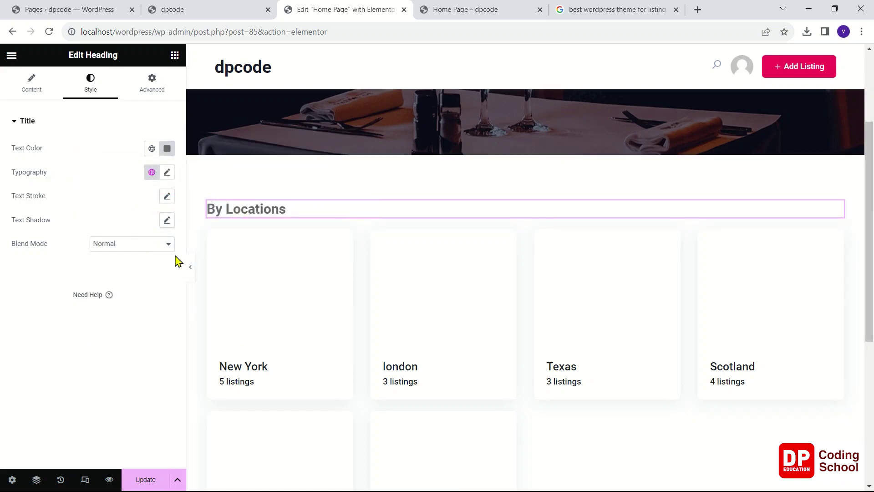
click(131, 481)
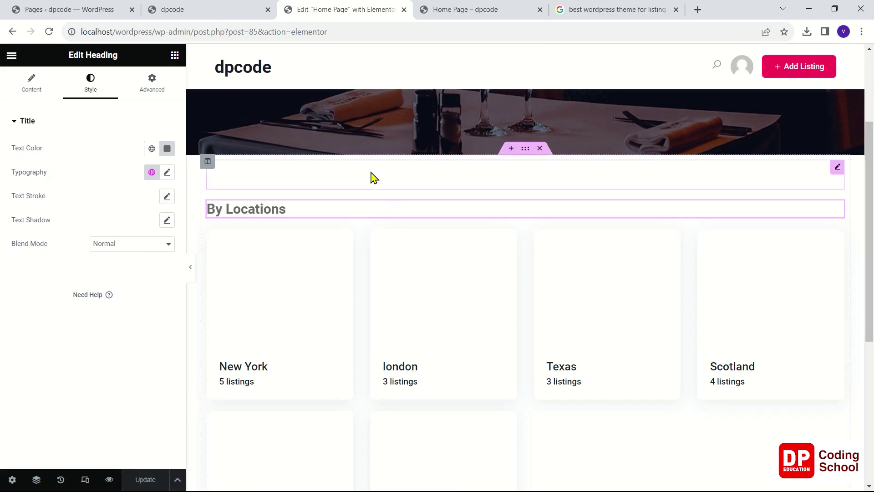
Reload the live Home Page and examine the By Locations heading, its spacing and the location cards
click(470, 8)
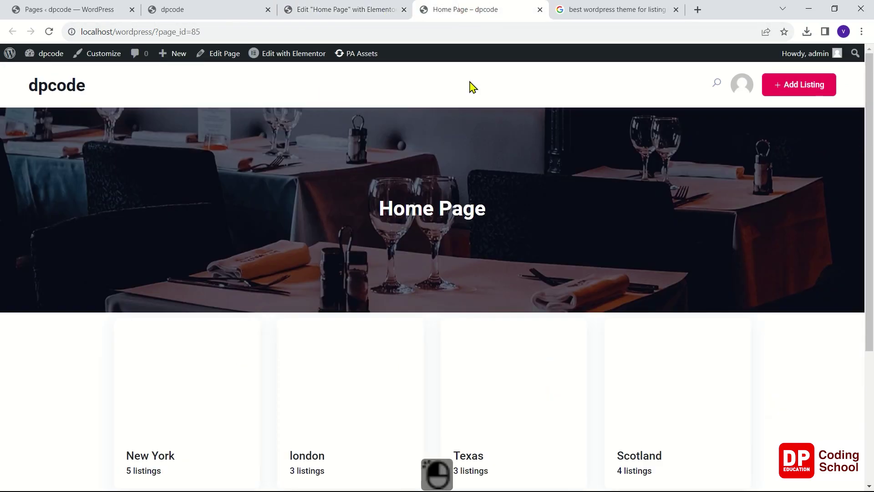
right_click(381, 274)
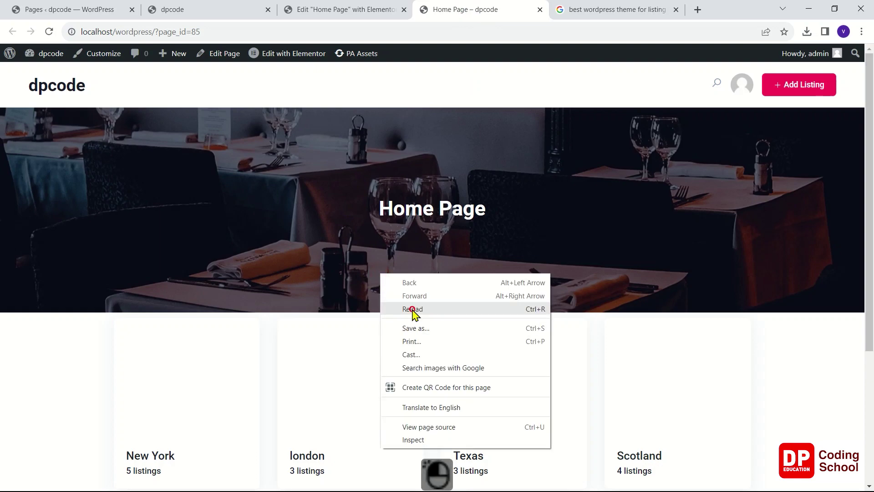
click(413, 309)
scroll(413, 313, down, 4)
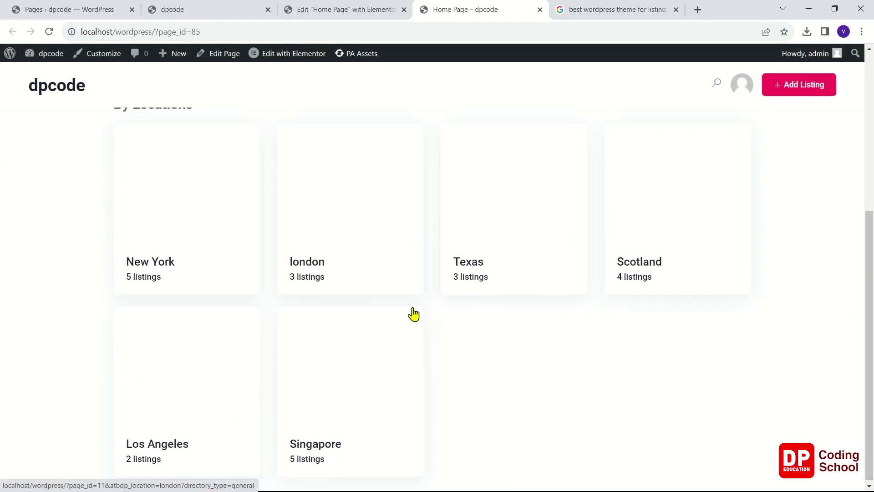
scroll(160, 258, up, 2)
scroll(237, 273, down, 2)
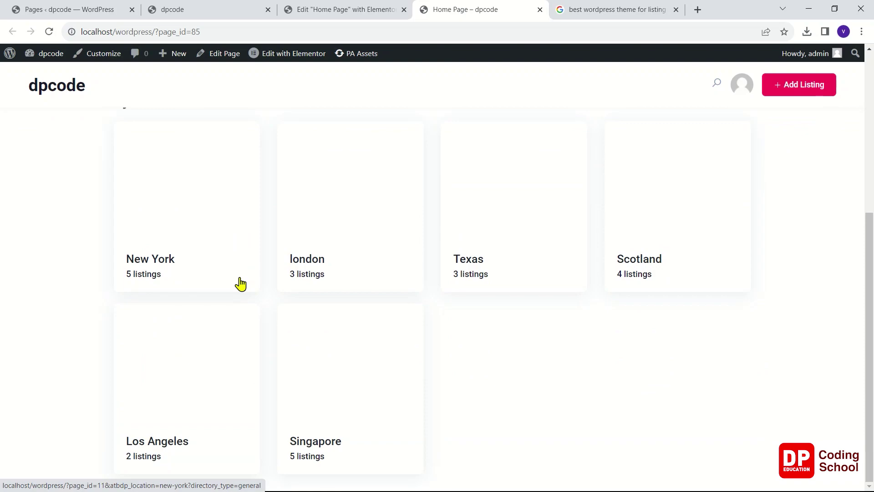
scroll(241, 285, up, 3)
scroll(241, 285, down, 3)
scroll(223, 280, up, 3)
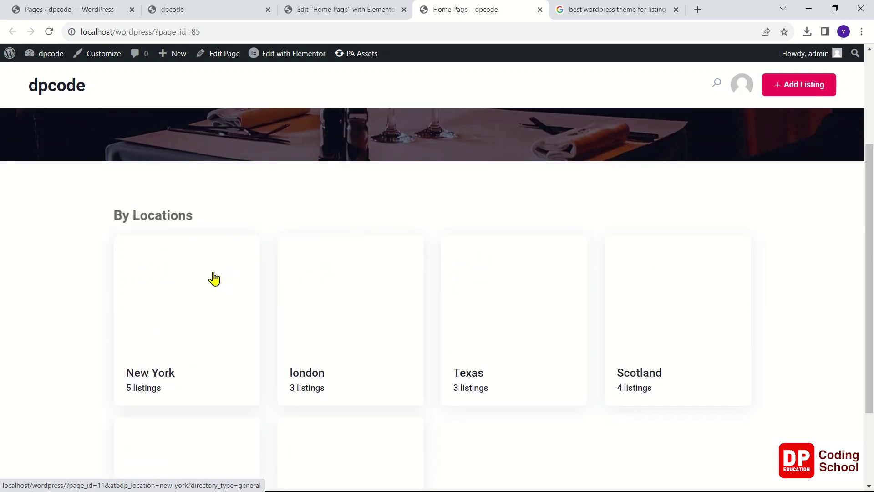
Switch back to the WordPress admin and open the Locations list of the directory listings
click(90, 6)
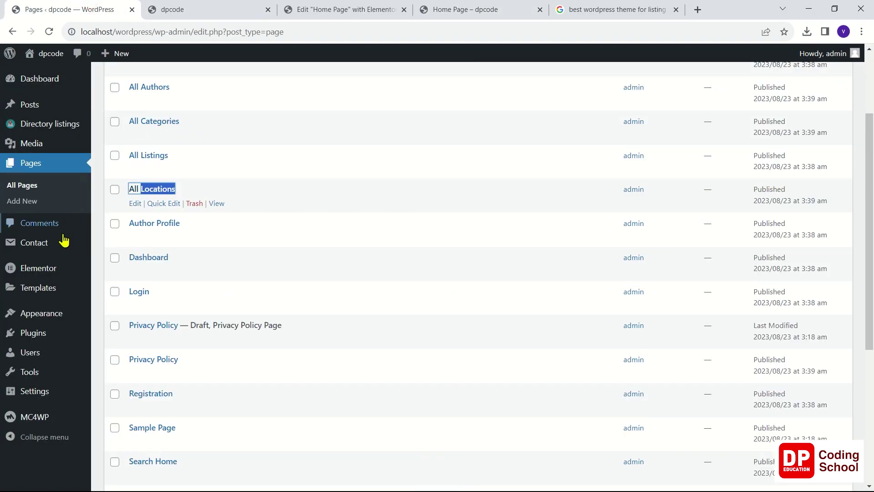
mouse_move(47, 274)
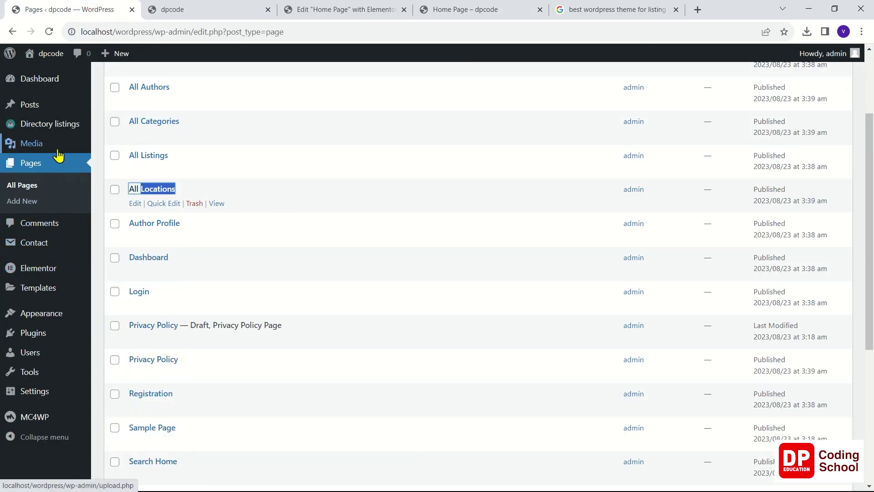
mouse_move(68, 134)
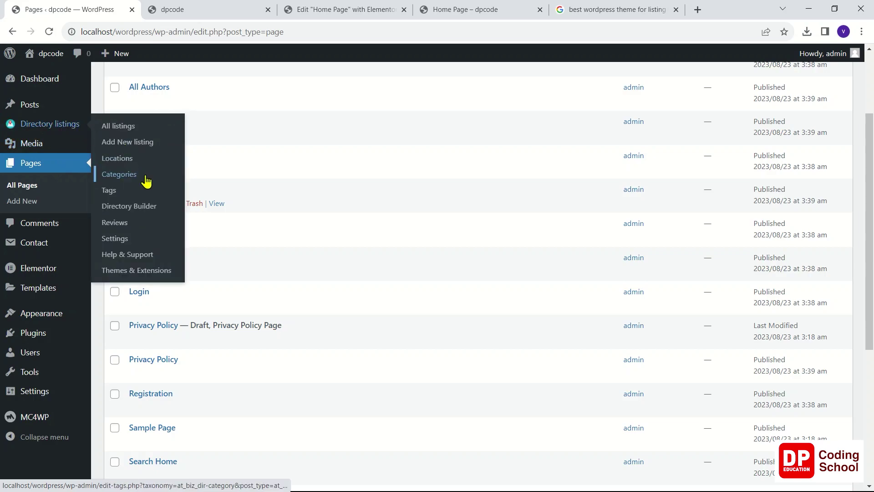
click(135, 159)
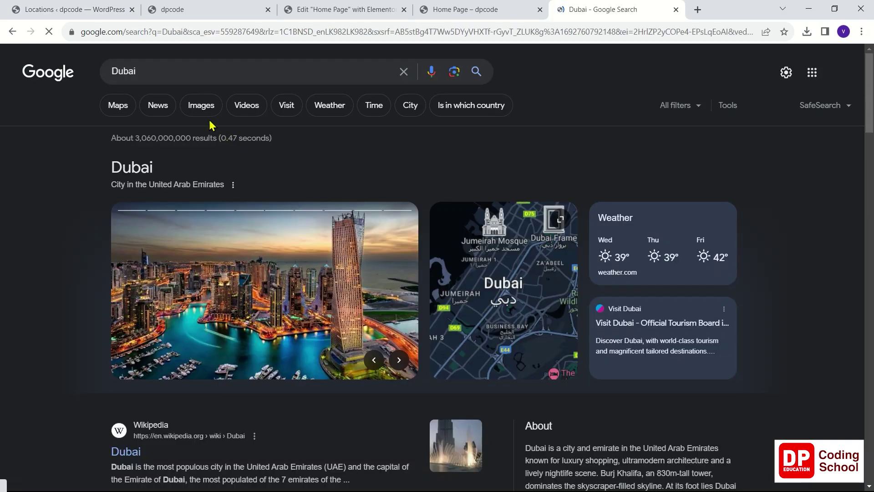
Run a Google search for Dubai in the browser's search page
click(191, 74)
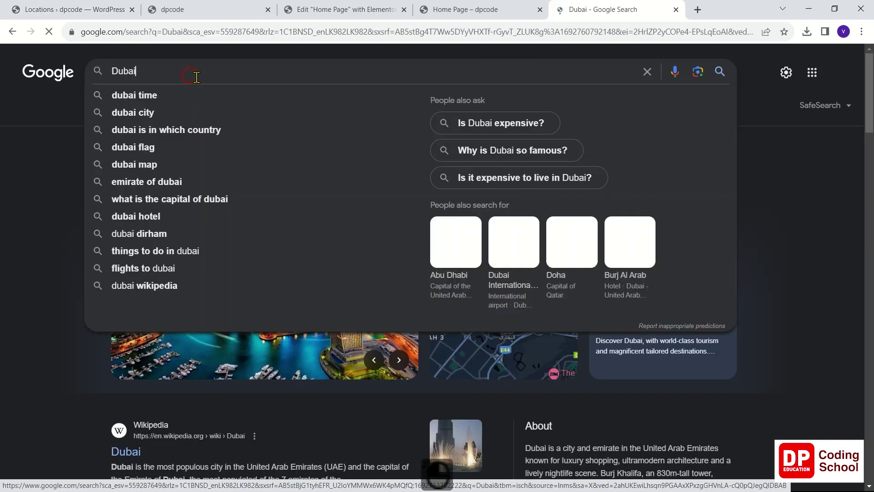
click(169, 71)
key(Return)
click(23, 147)
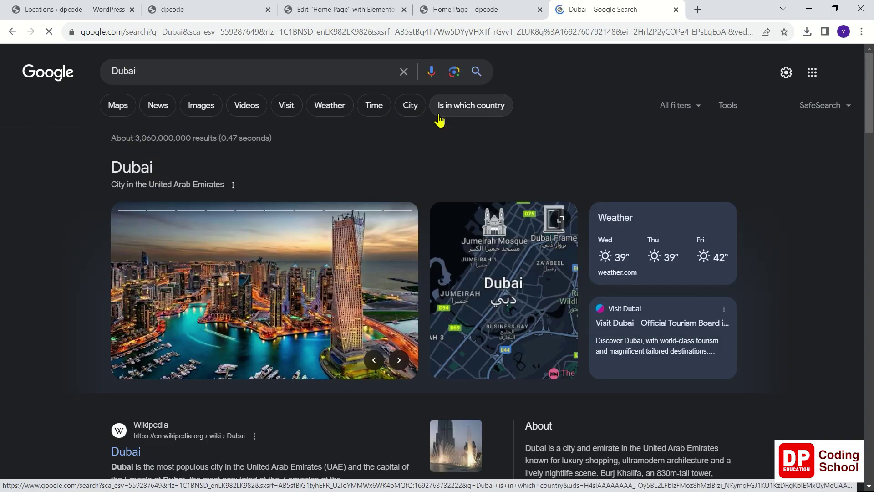
click(723, 111)
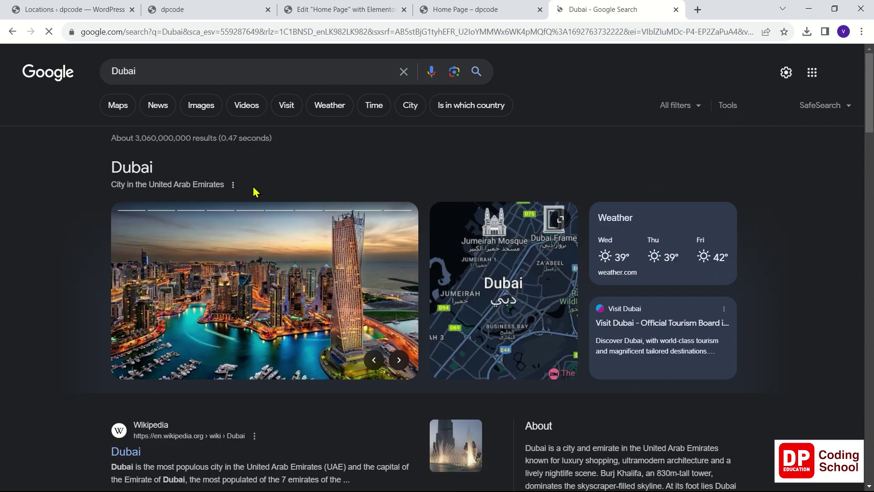
click(726, 107)
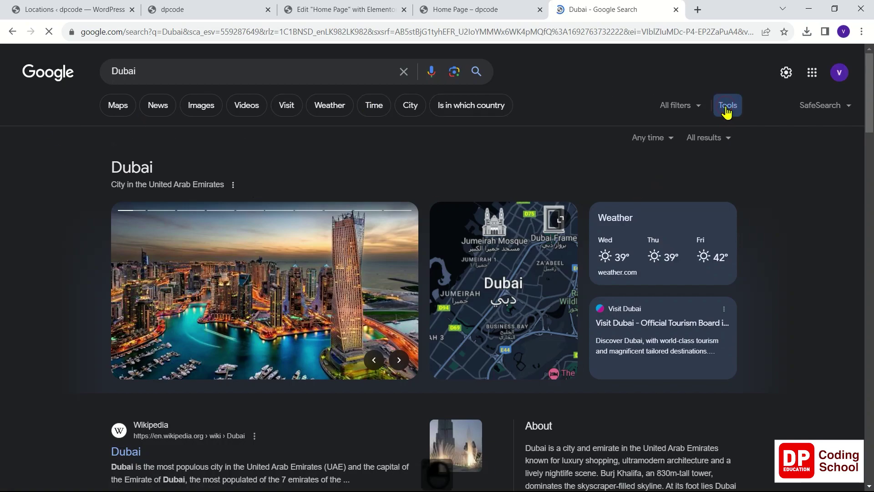
click(724, 139)
click(724, 139)
click(672, 139)
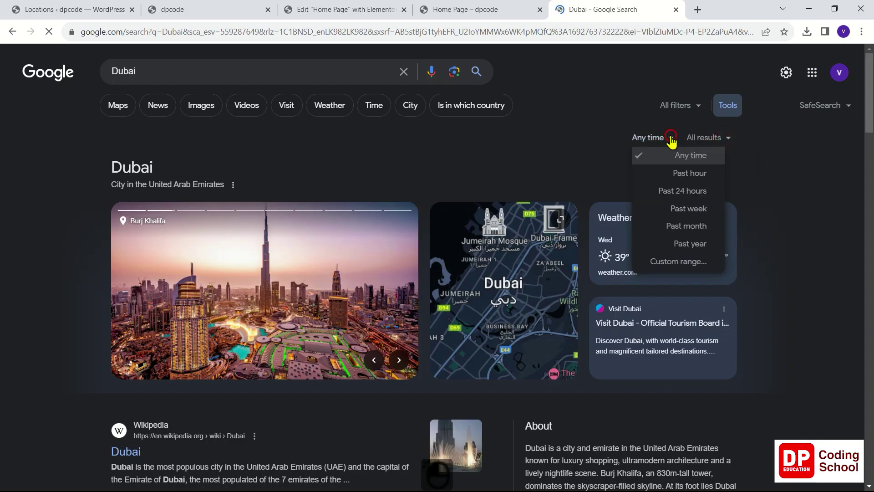
click(669, 137)
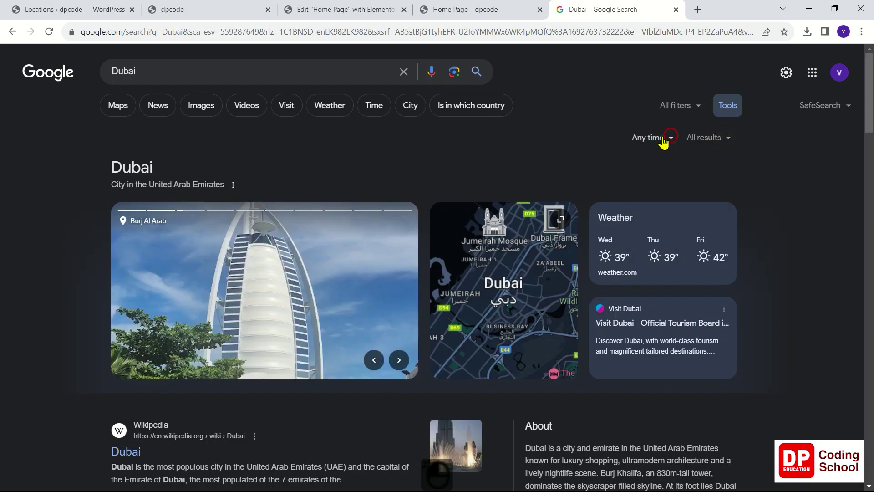
Show the image results for Dubai and limit their usage rights to Creative Commons licenses
click(200, 109)
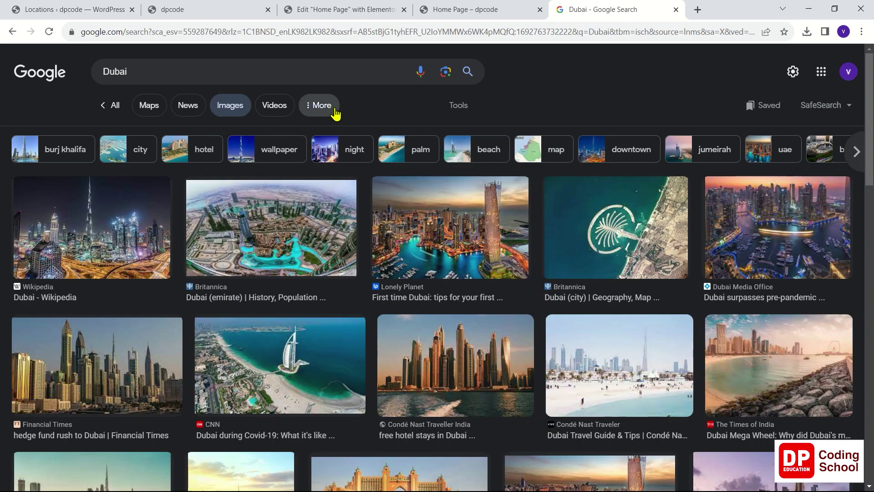
click(454, 107)
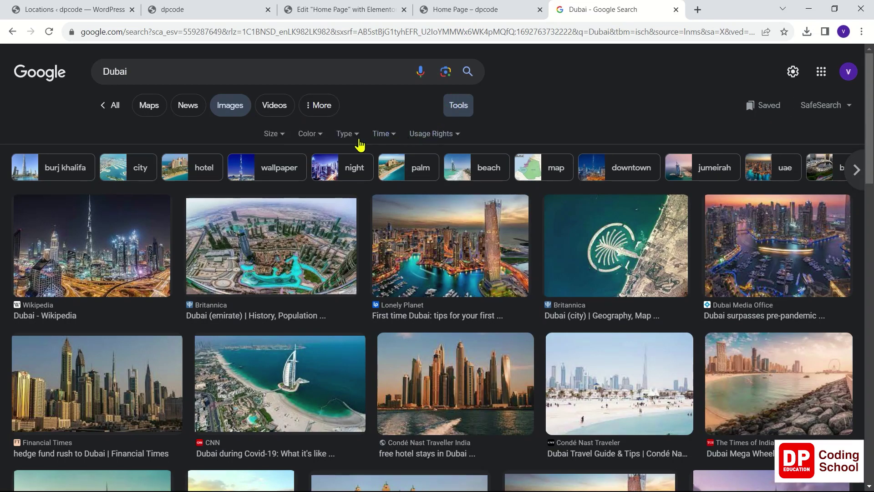
click(437, 137)
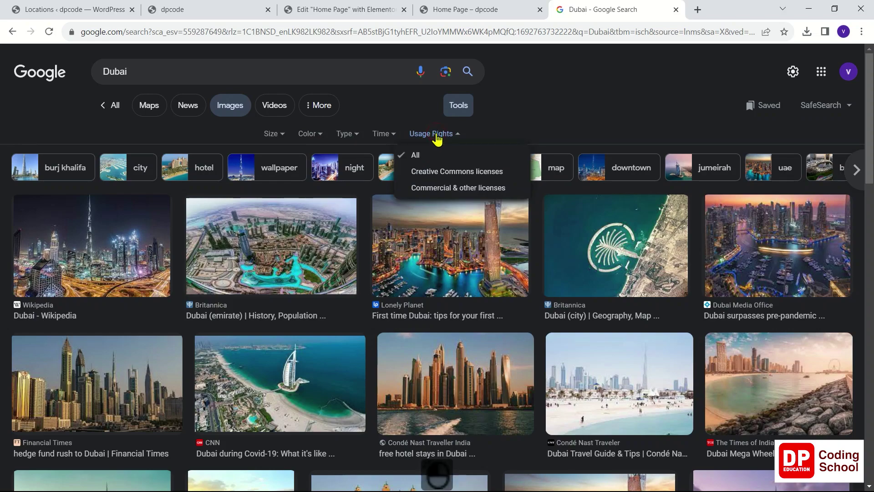
click(459, 172)
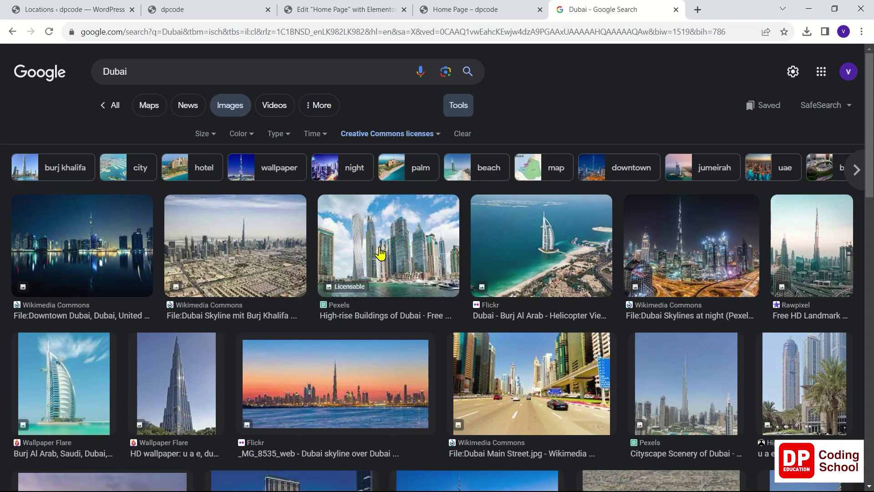
Open the Downtown Dubai night skyline image's Wikimedia Commons page and load its 512px download version
scroll(380, 254, down, 3)
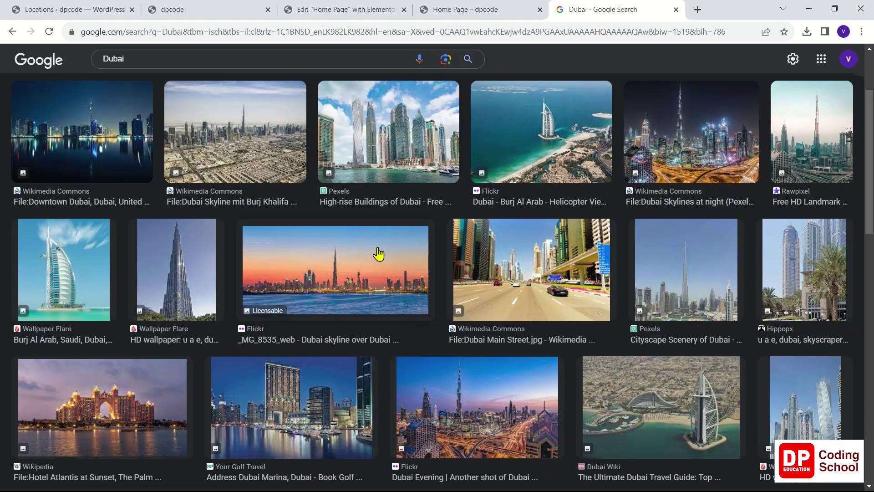
scroll(378, 253, up, 3)
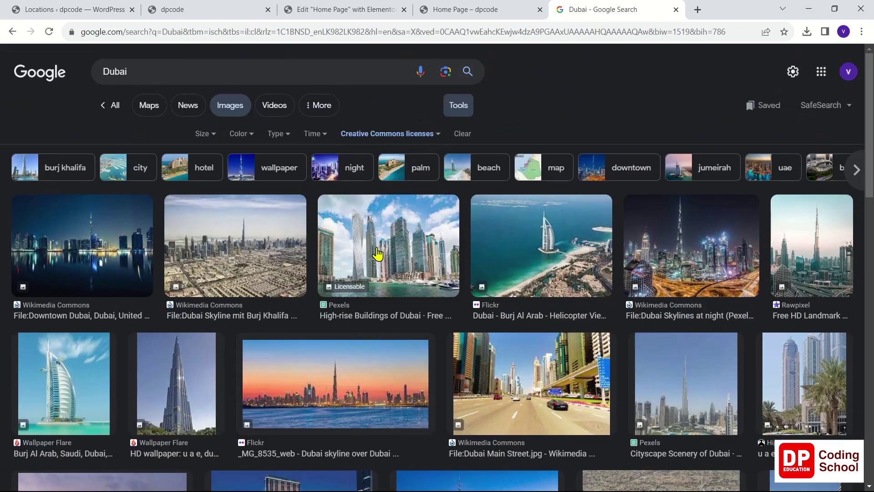
click(98, 242)
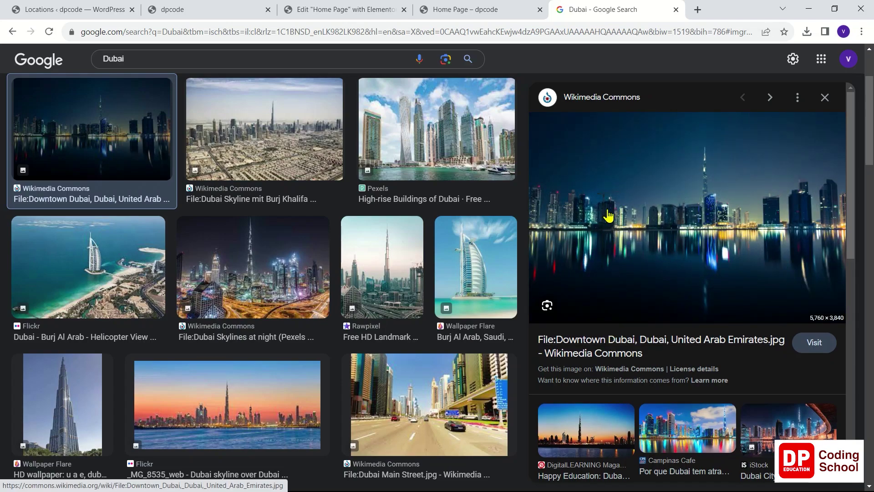
click(610, 342)
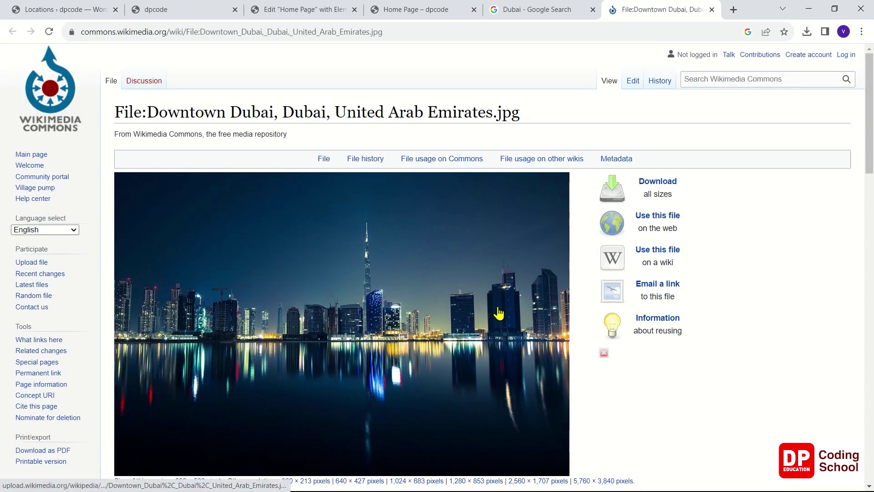
click(649, 186)
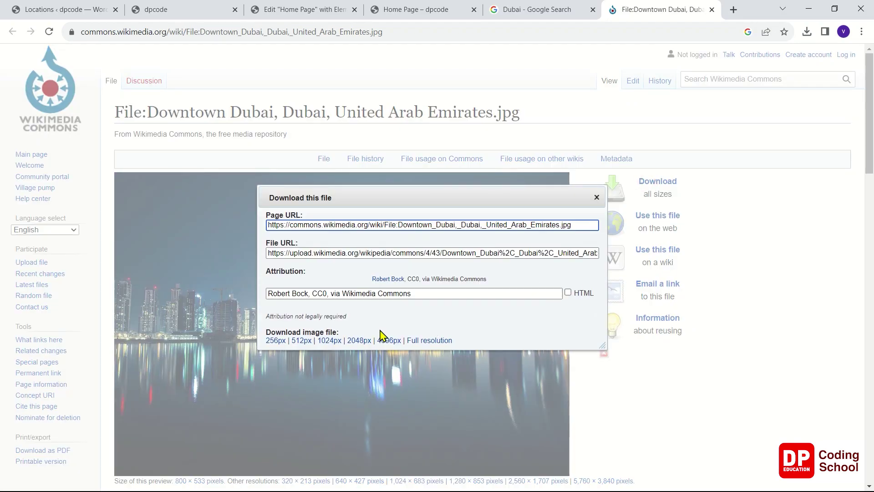
click(302, 341)
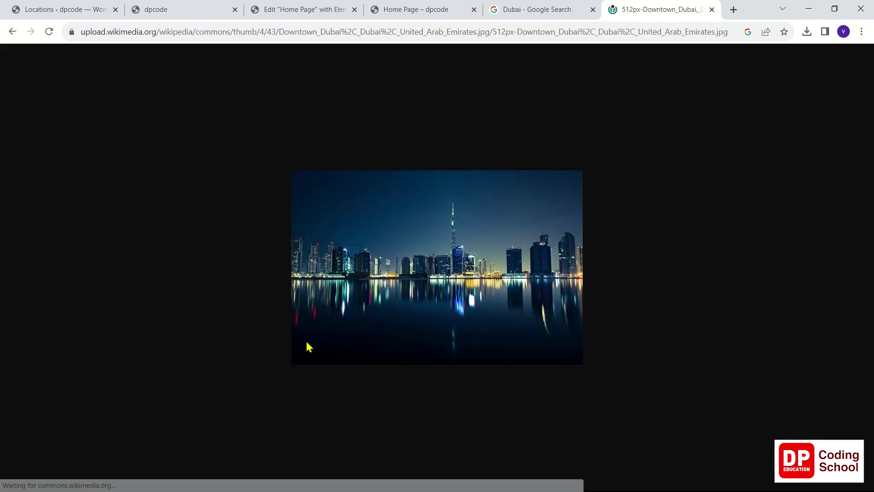
Return to the WordPress Locations list, open the Dubai location for editing and bring up the media upload for its image
click(166, 11)
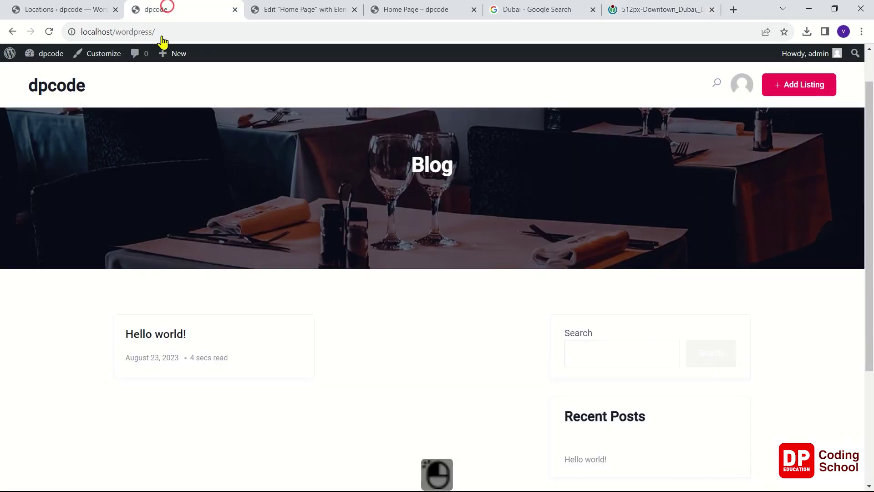
click(42, 9)
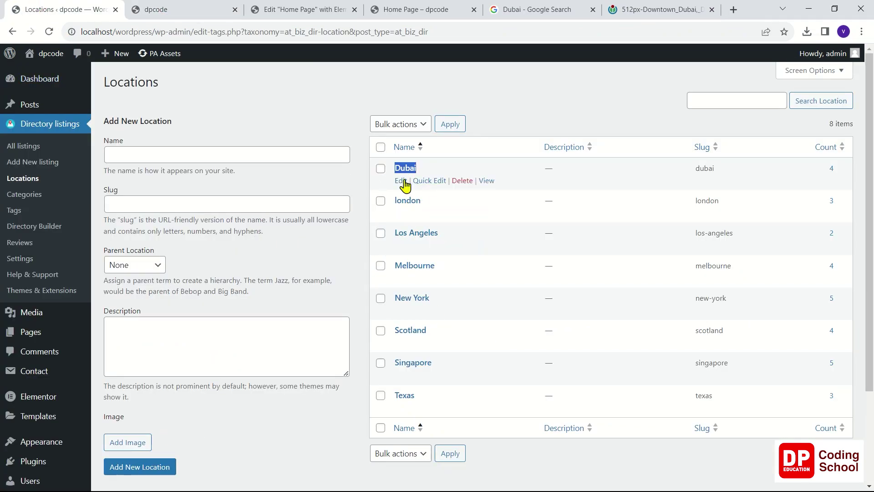
click(401, 181)
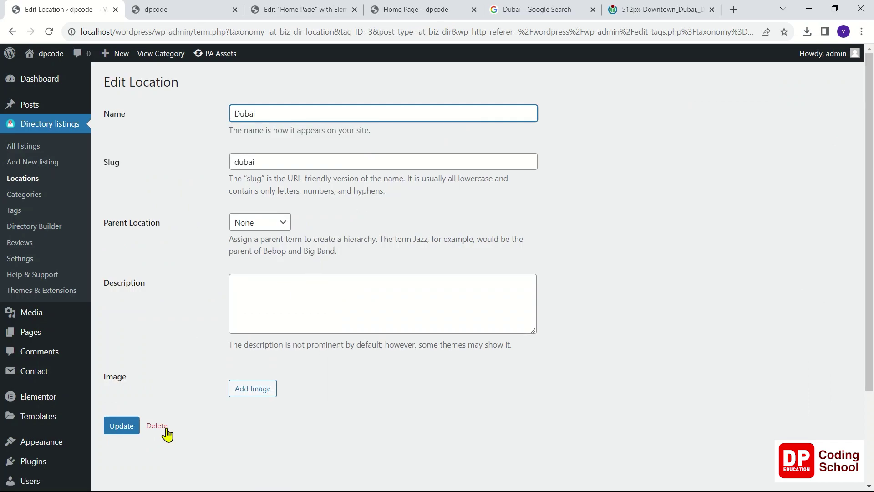
click(242, 391)
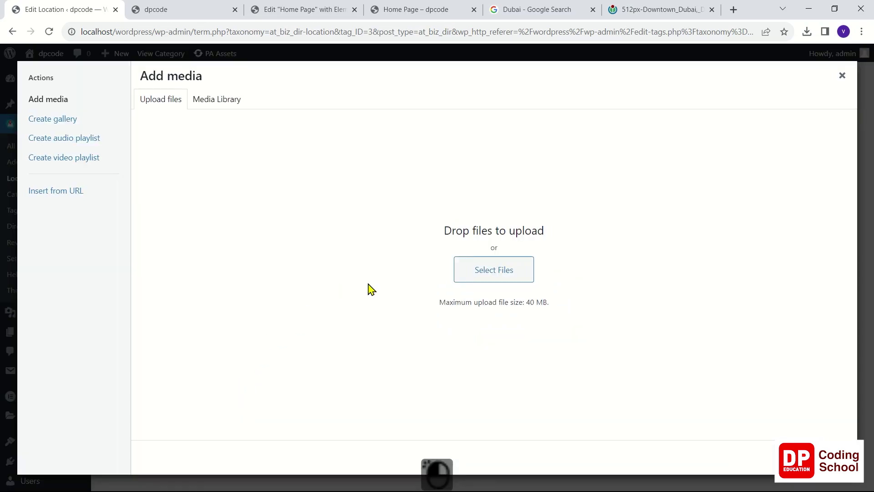
click(462, 273)
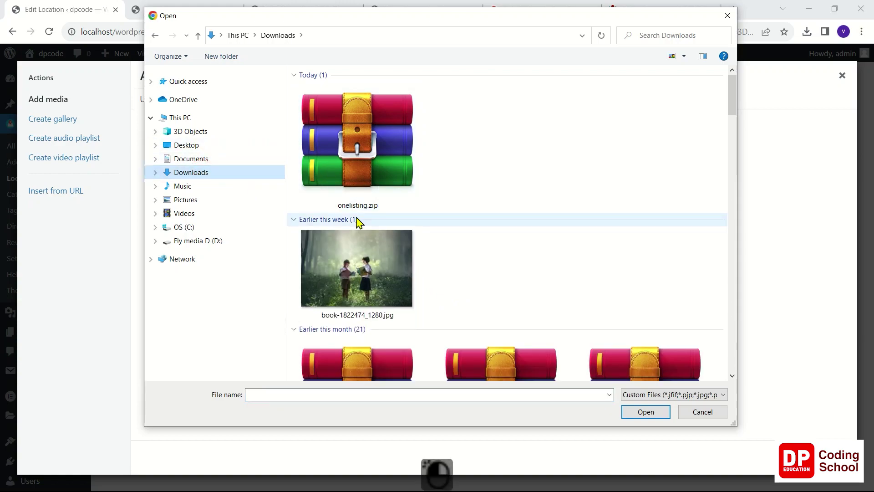
scroll(357, 220, down, 5)
click(728, 17)
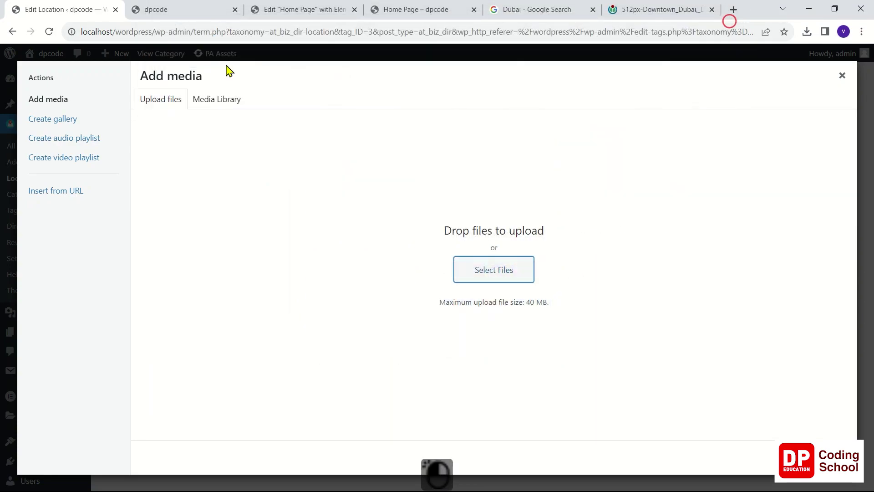
Save the 512px Downtown Dubai image from Wikimedia as a JPEG in the Downloads folder
click(644, 11)
right_click(421, 226)
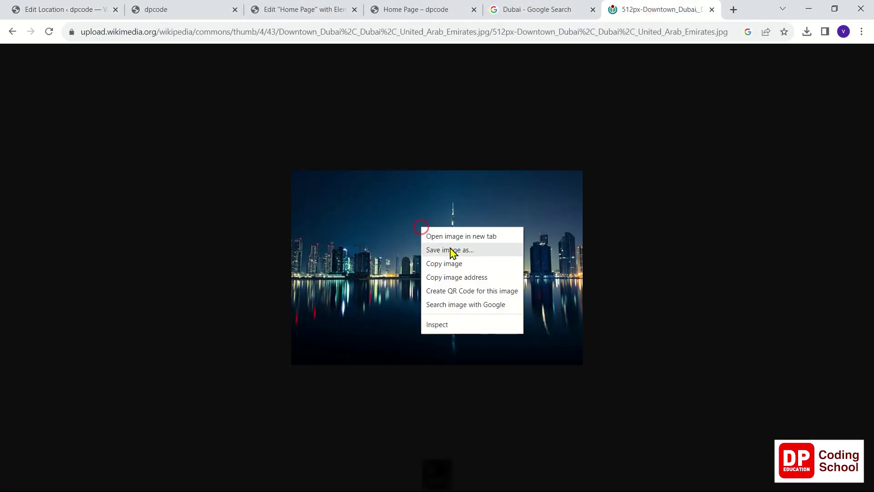
click(452, 250)
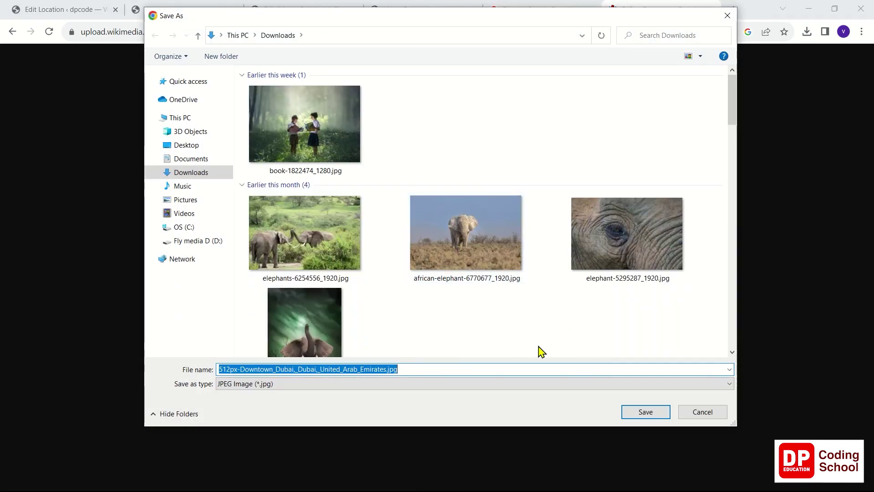
click(646, 412)
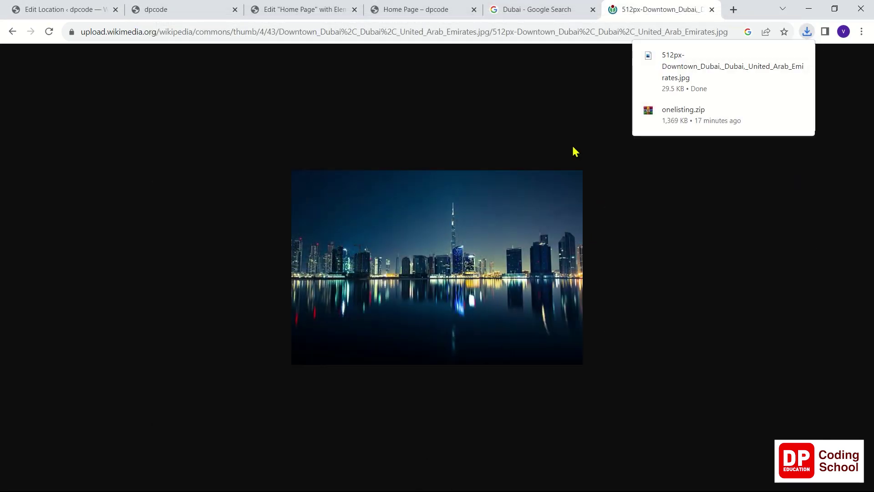
Back in WordPress, upload the saved 512px Downtown Dubai image, set it as the Dubai location's image and update the location
click(314, 8)
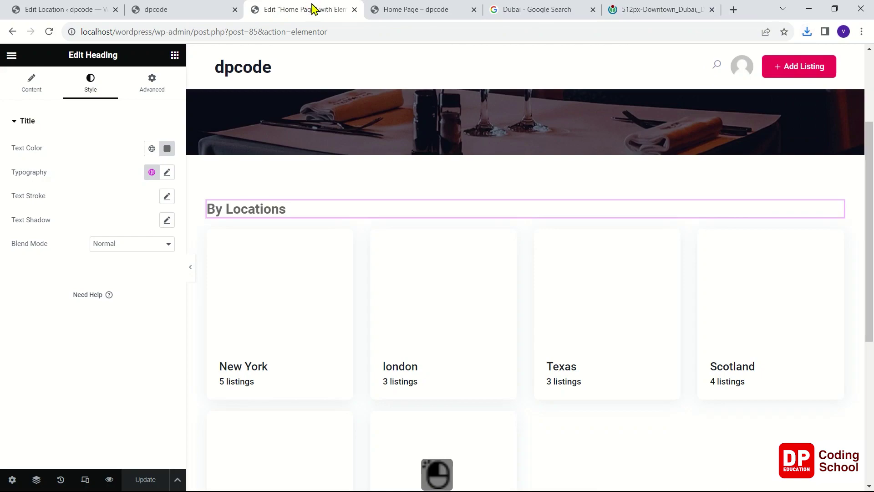
click(155, 8)
click(75, 6)
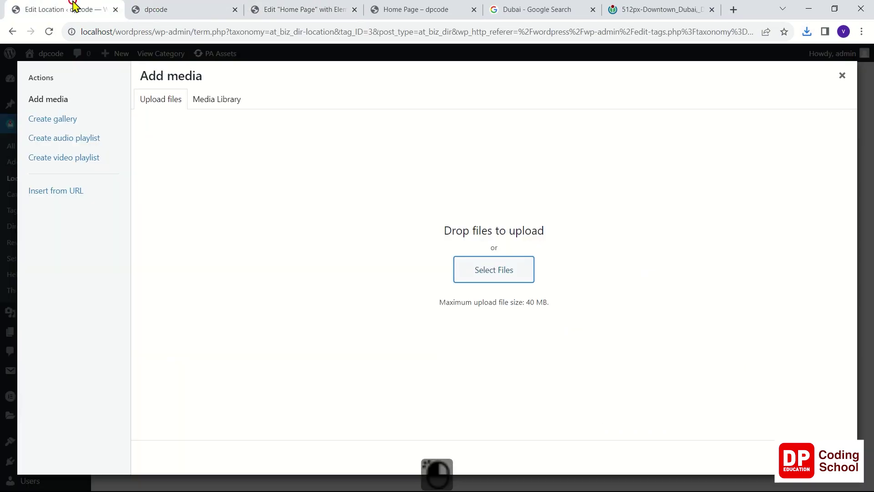
click(511, 273)
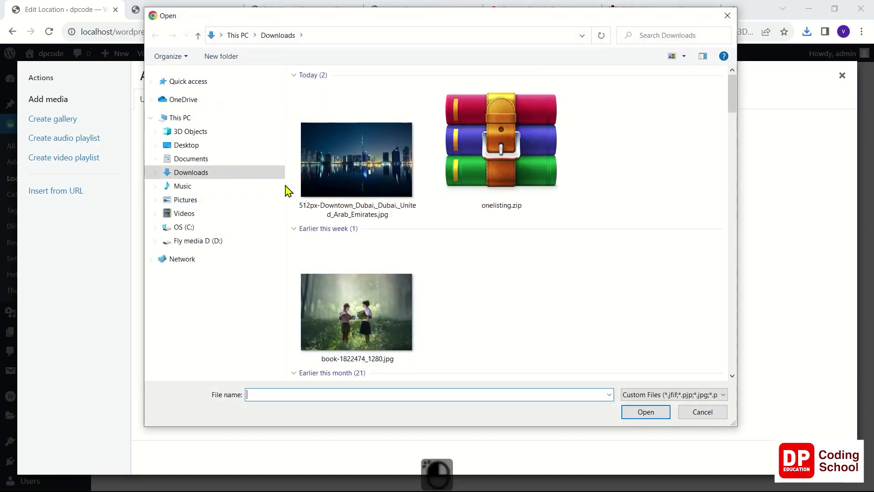
double_click(340, 150)
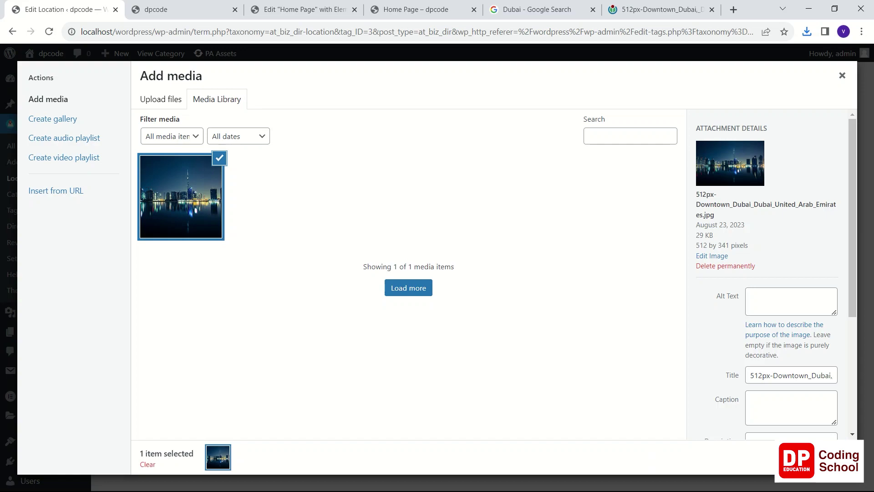
click(829, 457)
scroll(410, 398, down, 3)
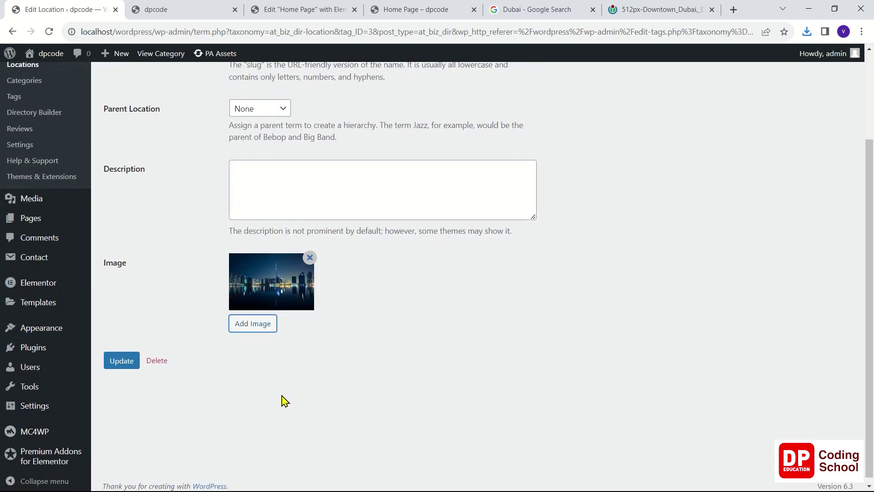
click(131, 363)
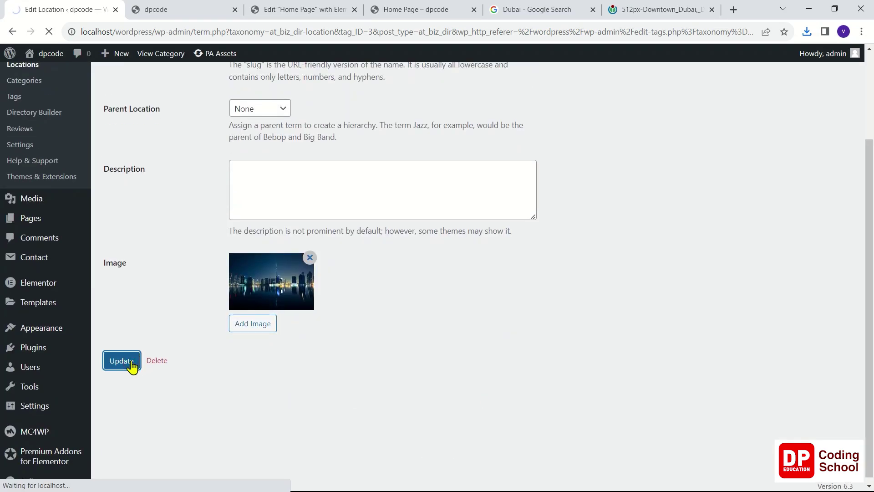
Reload the published Home Page and check the location cards under By Locations
click(195, 7)
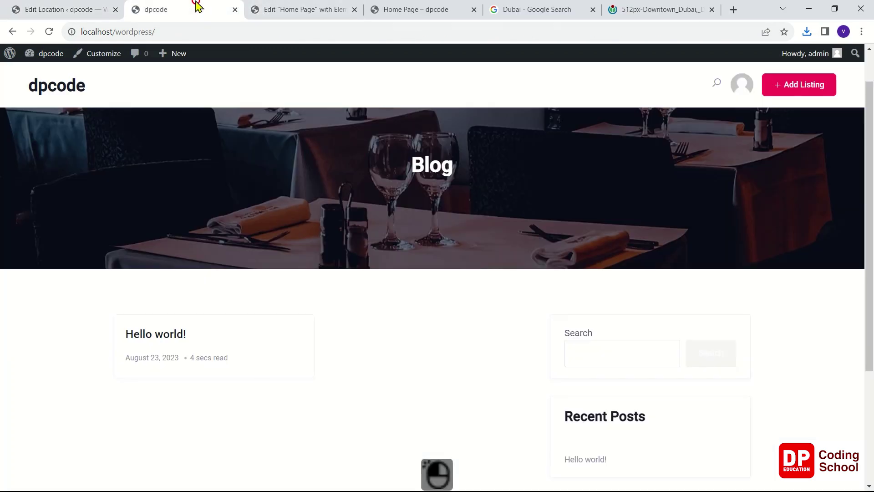
click(386, 9)
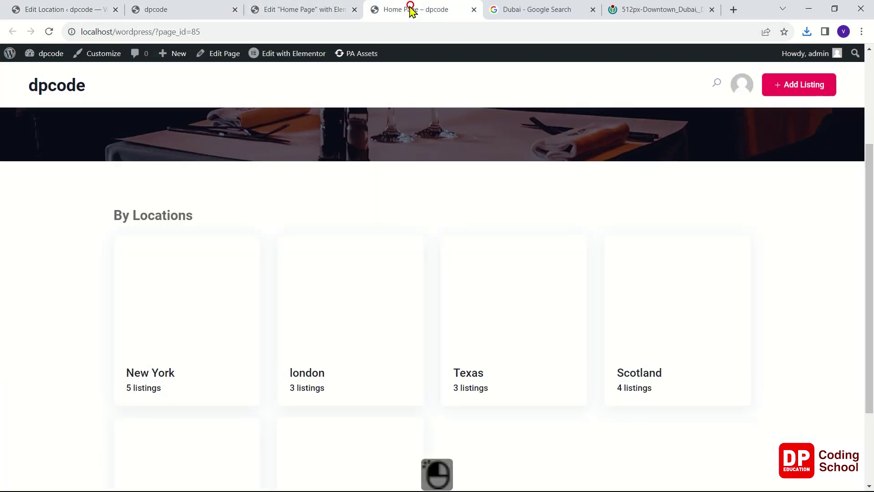
right_click(77, 236)
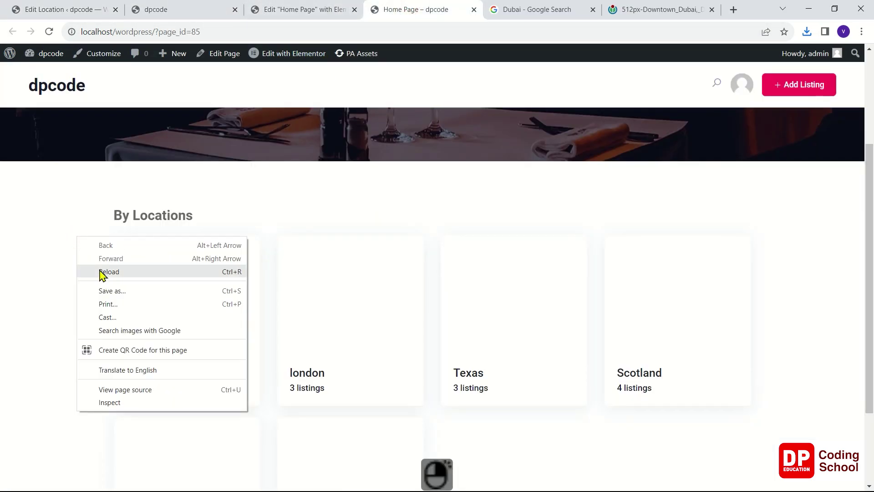
click(100, 272)
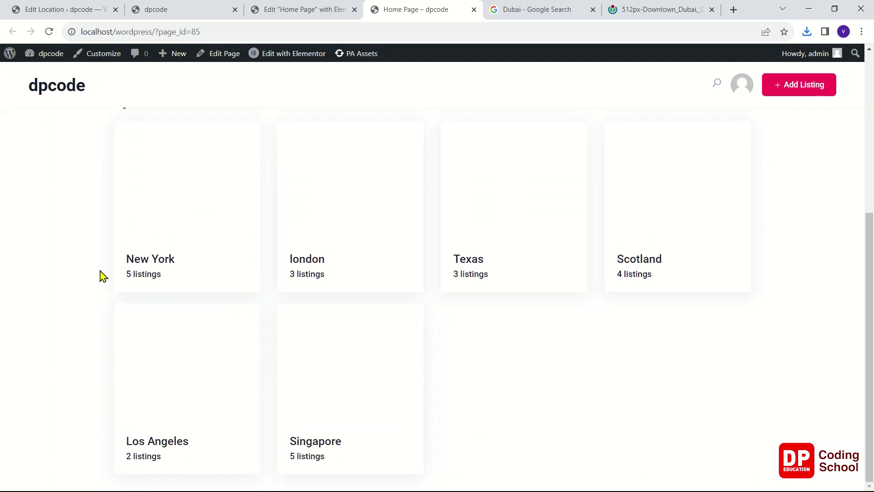
Edit the Home Page with Elementor, set the Listing Locations widget's number of locations to show to 15 and update the page
click(268, 58)
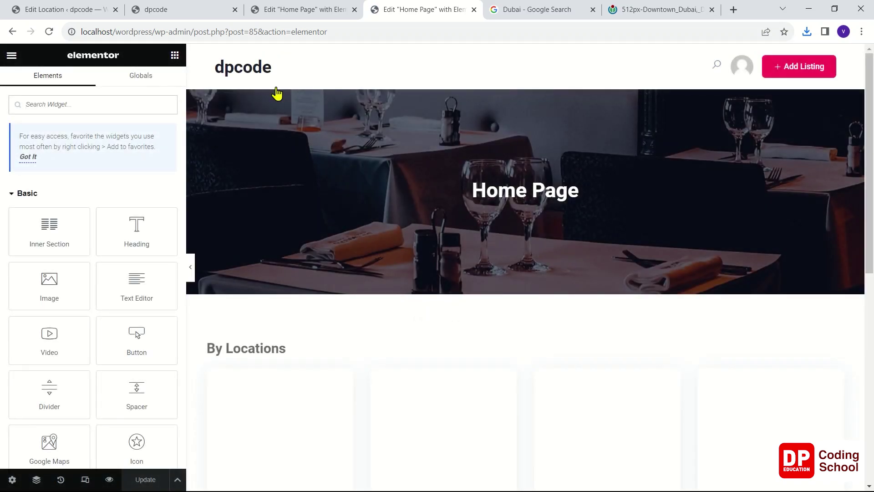
scroll(433, 249, down, 4)
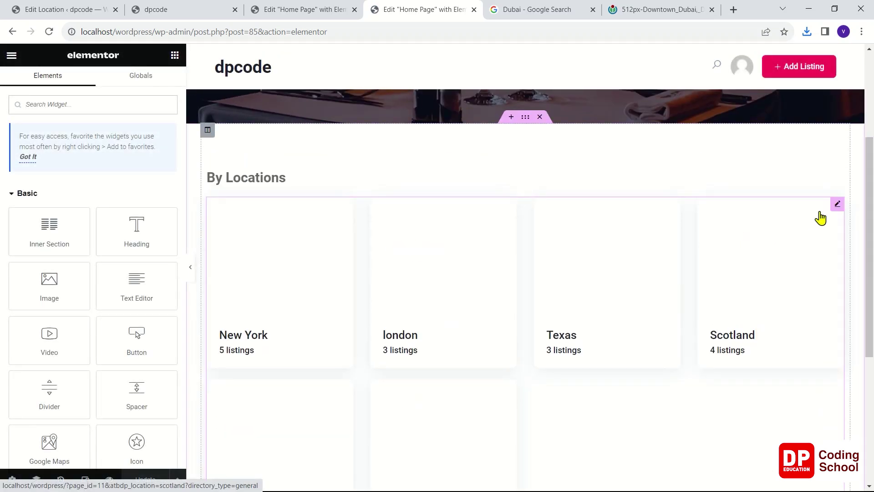
click(836, 206)
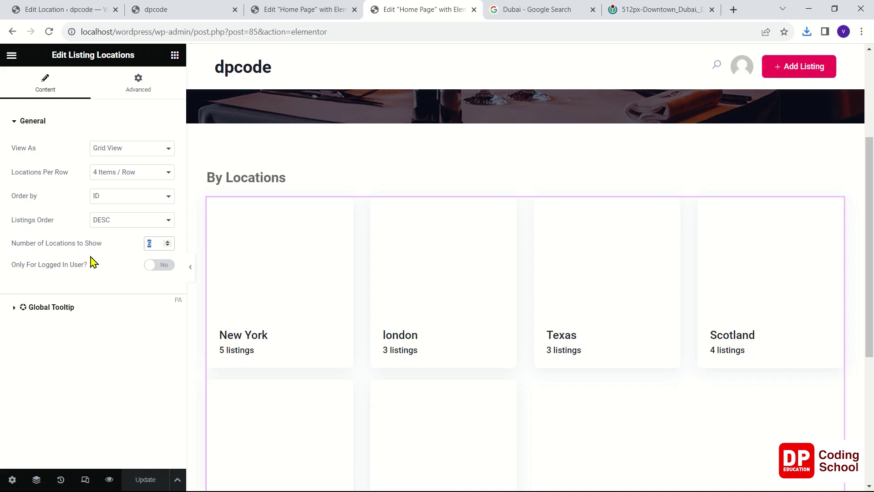
text(15)
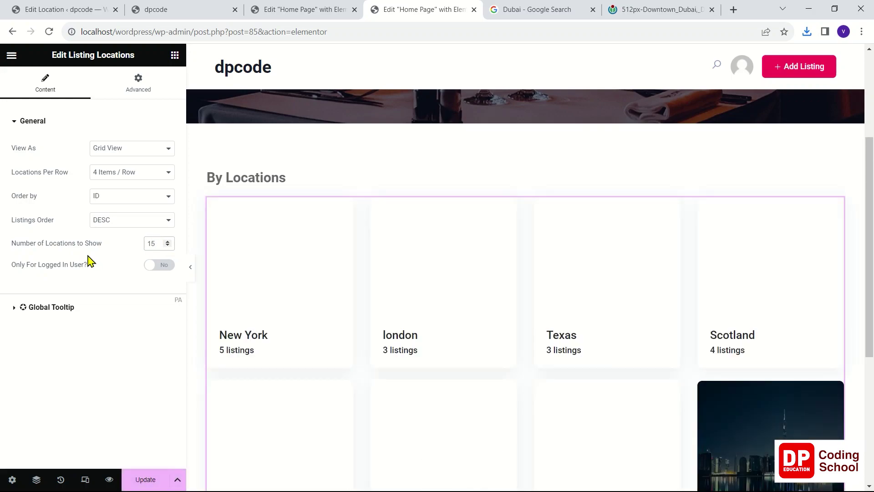
scroll(510, 346, down, 5)
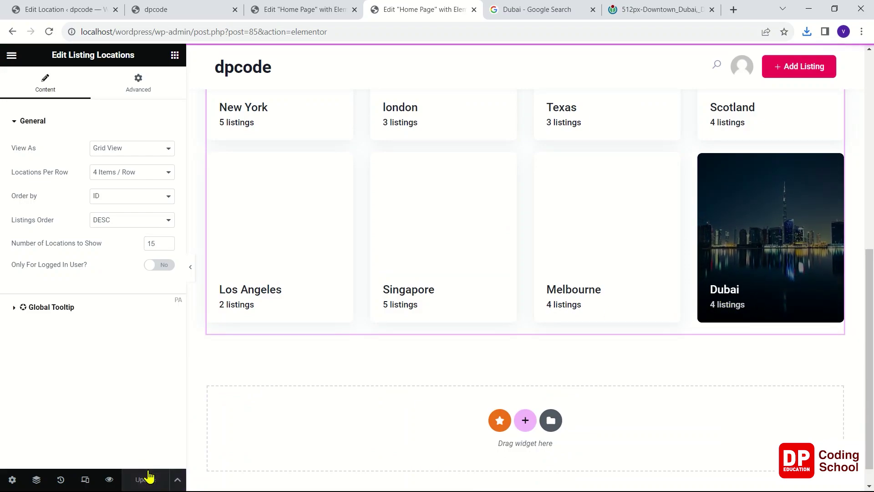
Load the site's root address localhost/wordpress/ in place of the Elementor editor
click(195, 7)
click(335, 11)
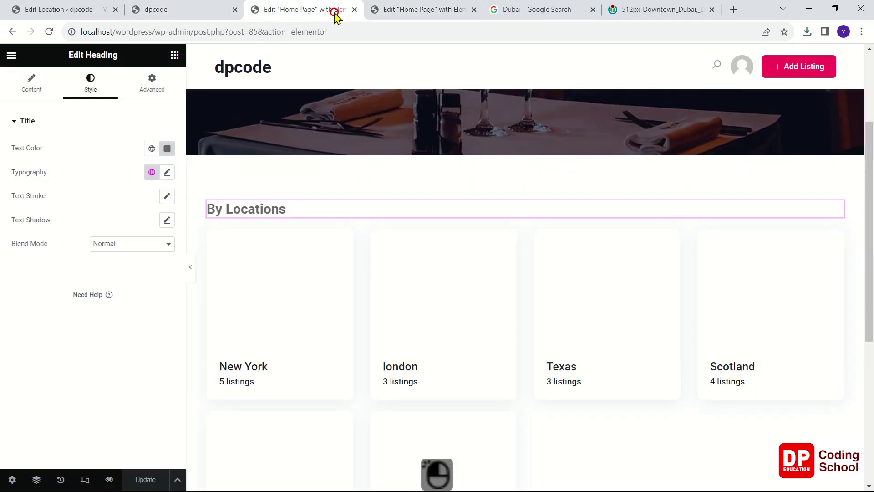
click(398, 6)
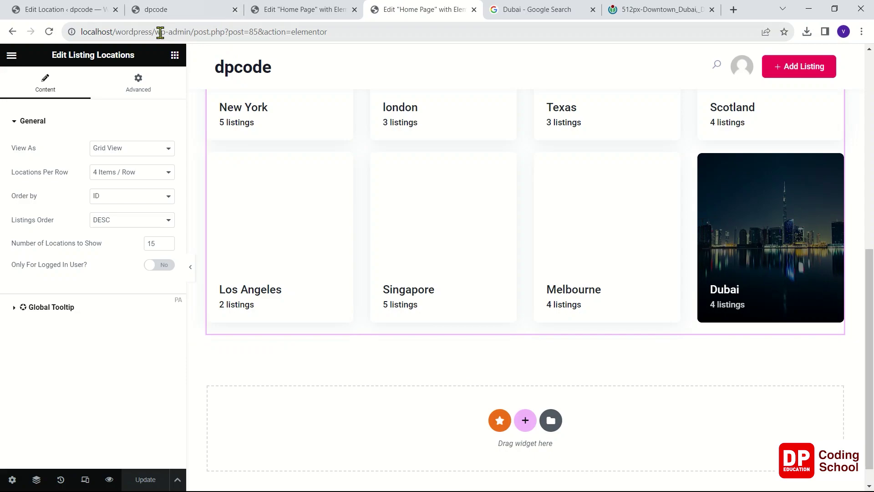
drag(155, 32, 394, 33)
key(BackSpace)
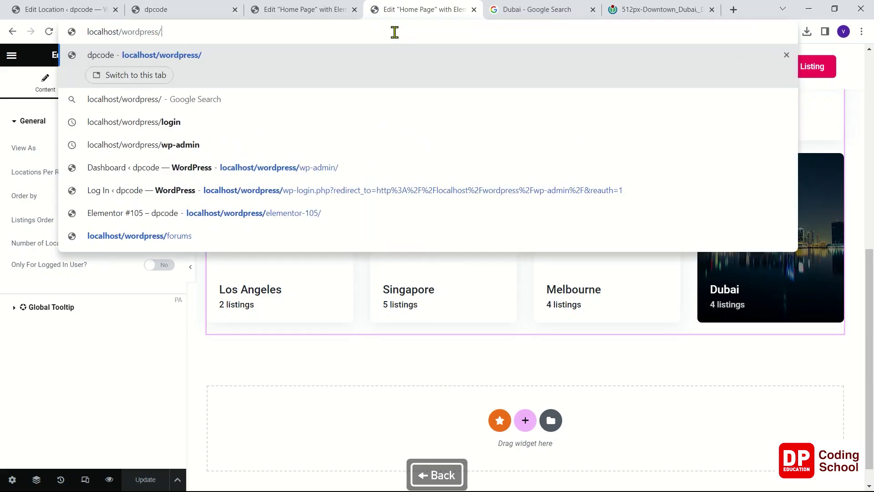
key(Return)
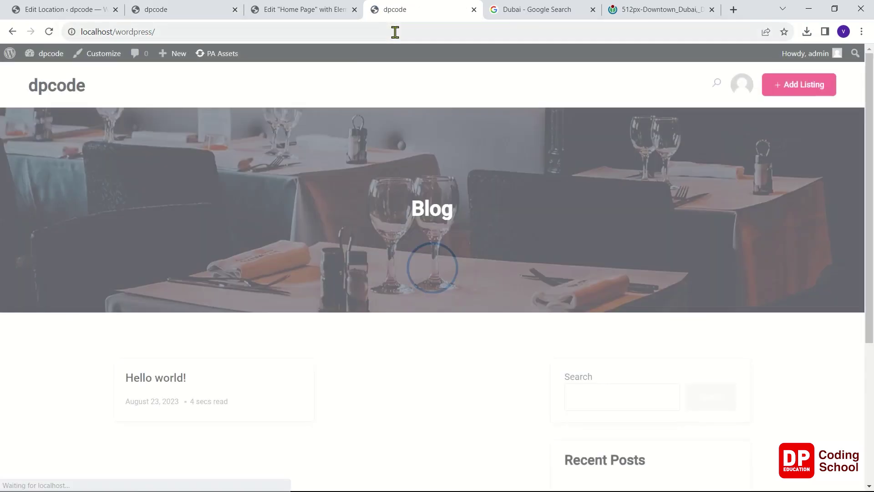
Look over the site's front page, reload it from the site title and compare it with the Home Page in Elementor
scroll(426, 187, down, 3)
scroll(428, 191, up, 3)
scroll(346, 157, down, 4)
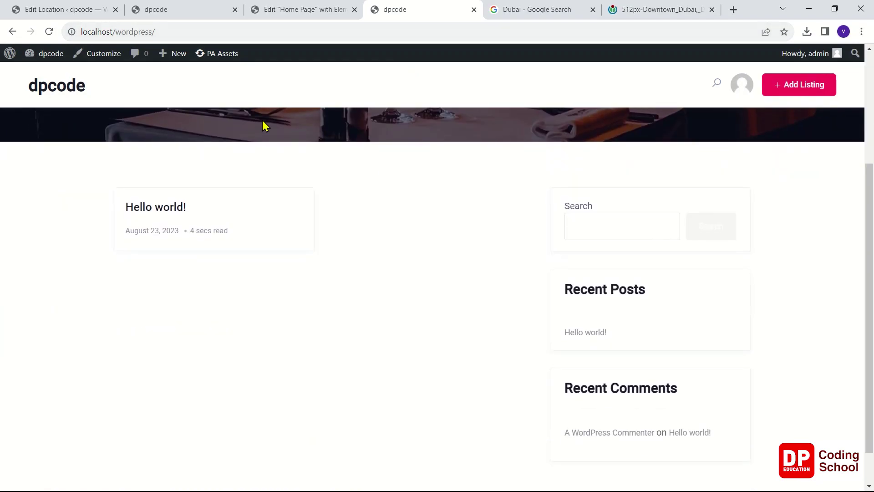
click(67, 93)
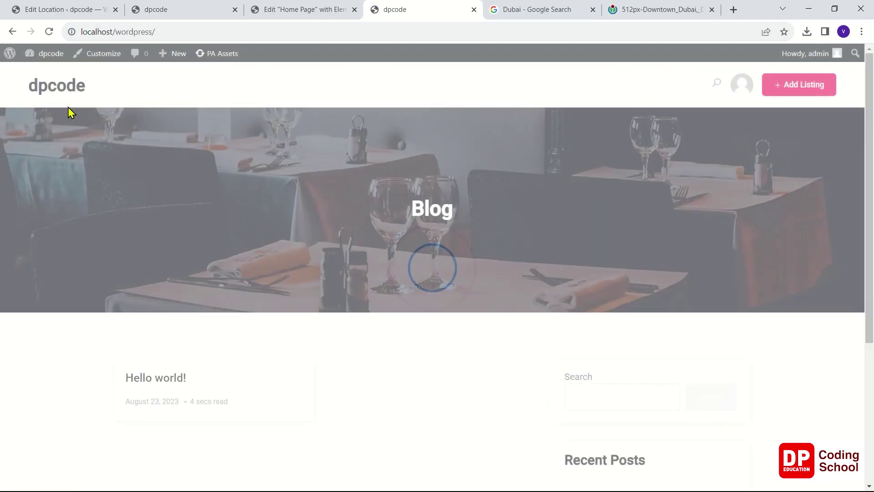
scroll(331, 283, down, 1)
scroll(332, 280, down, 4)
click(287, 6)
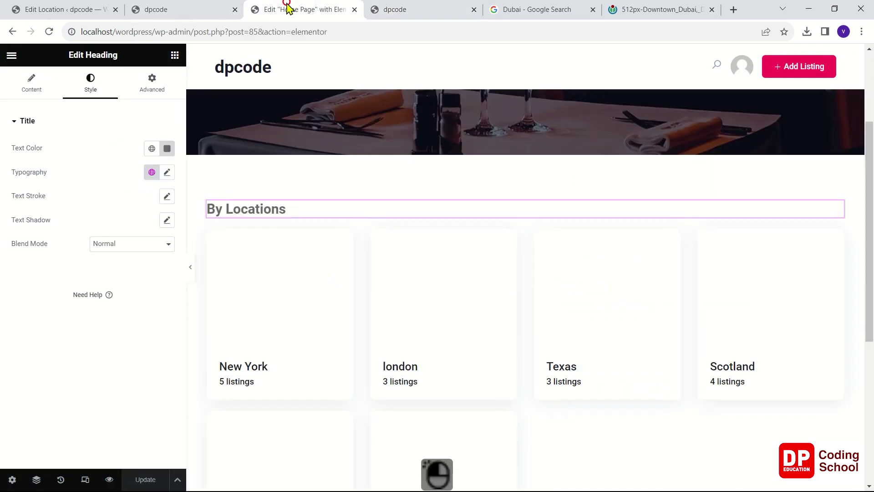
click(178, 16)
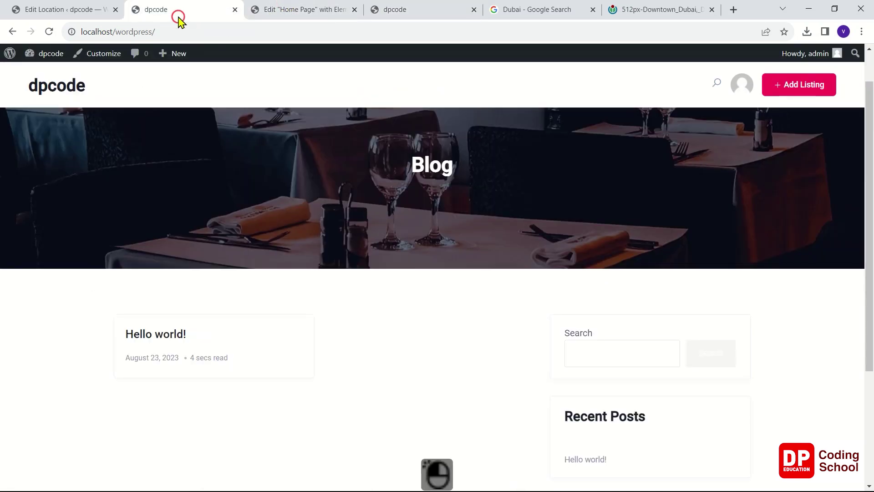
In the WordPress Reading settings, make the homepage a static page, choose Home Page as the homepage and save the changes
click(81, 16)
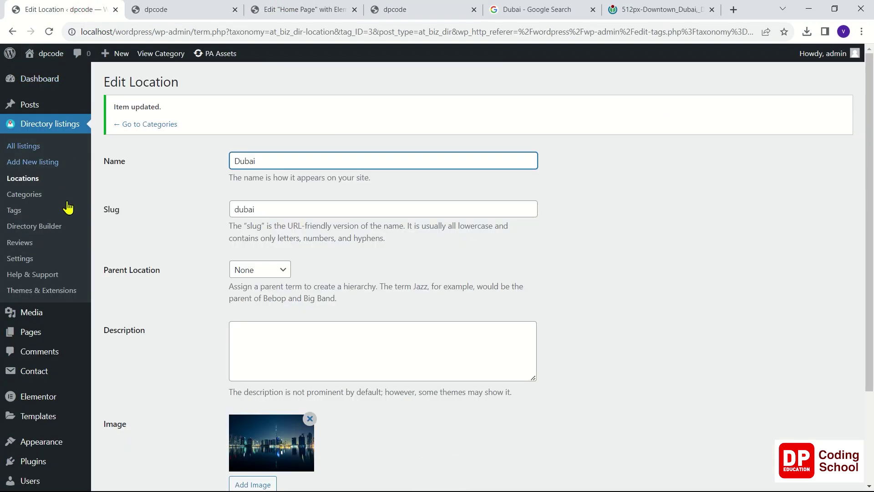
scroll(57, 291, down, 2)
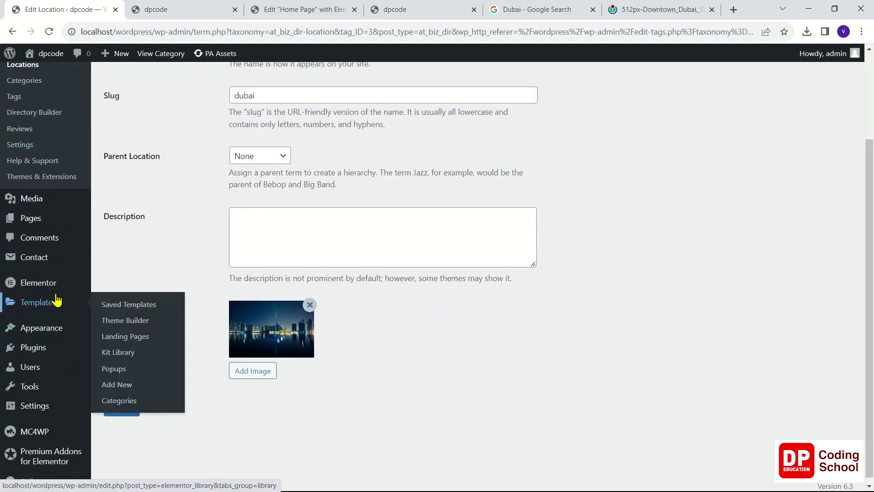
mouse_move(49, 409)
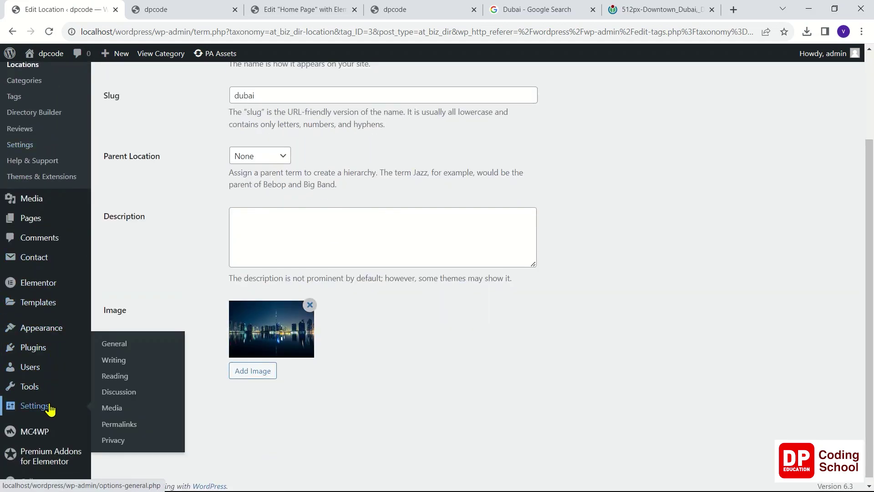
click(128, 377)
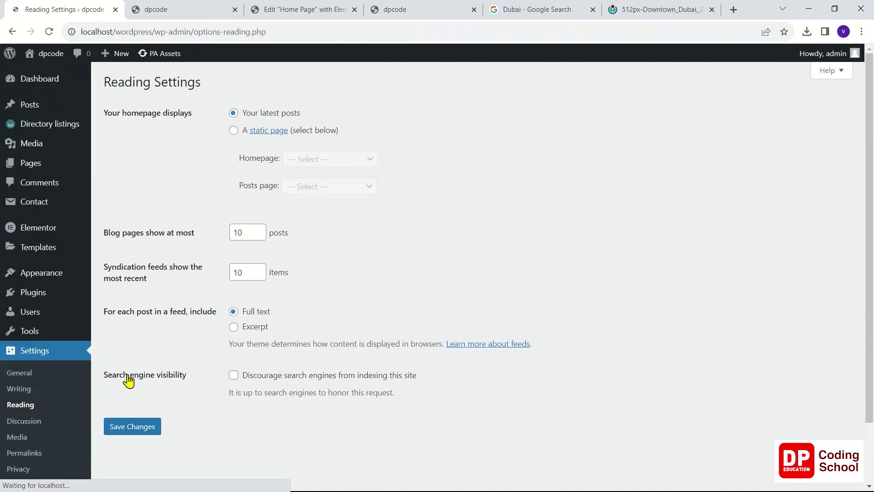
click(233, 131)
click(331, 161)
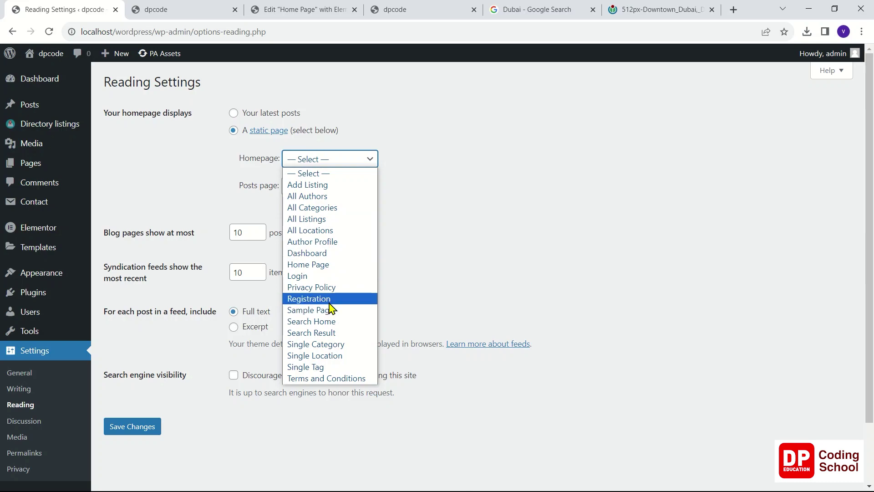
click(326, 265)
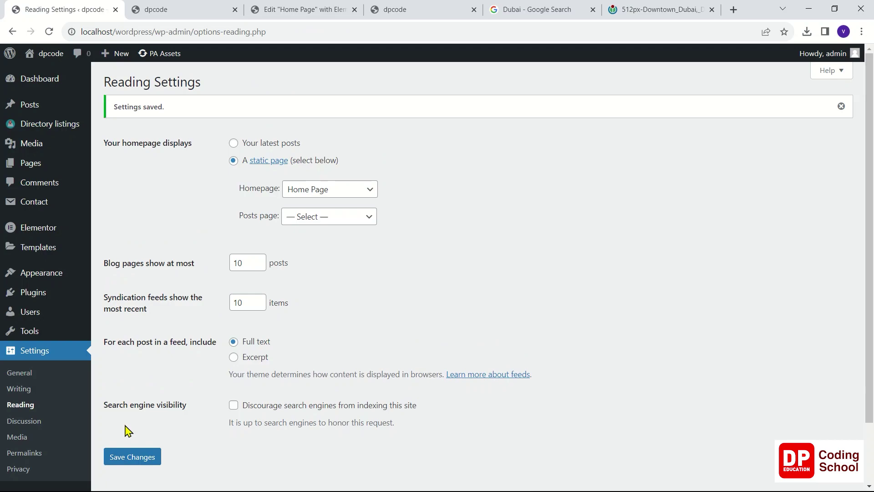
Reload the site's front page, check its By Locations grid, view the london location's listings page and return
click(150, 6)
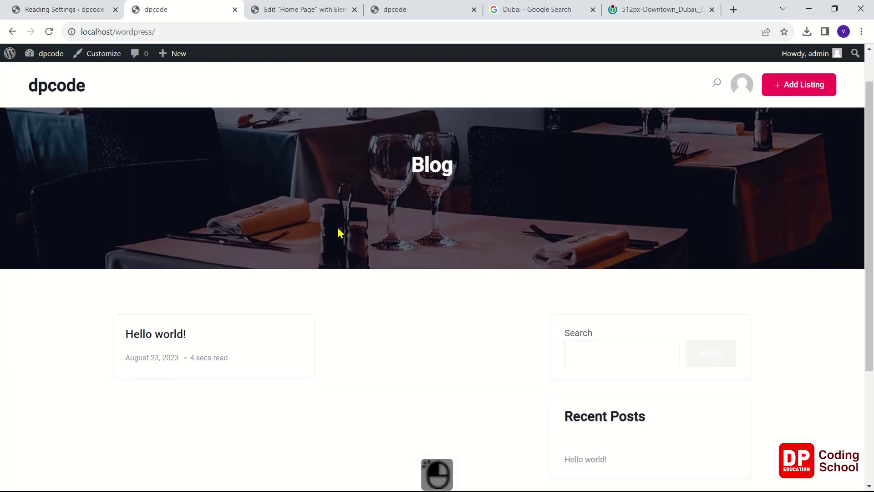
right_click(347, 201)
click(64, 90)
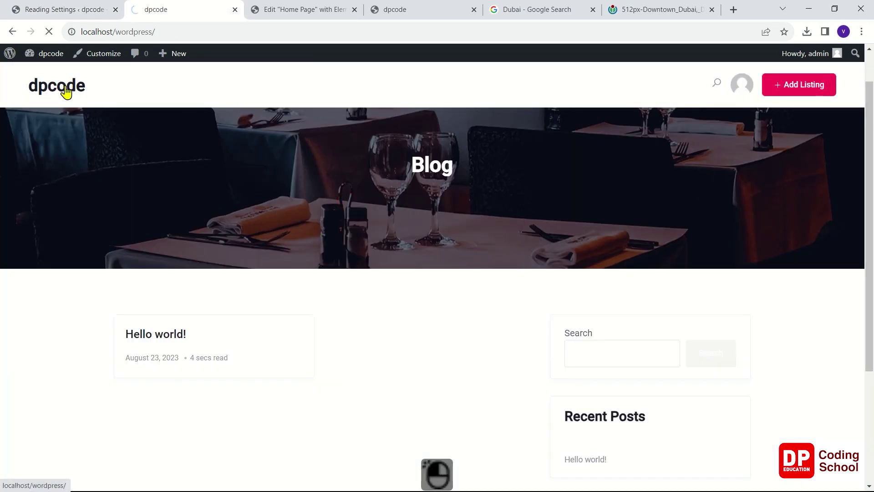
scroll(257, 283, down, 5)
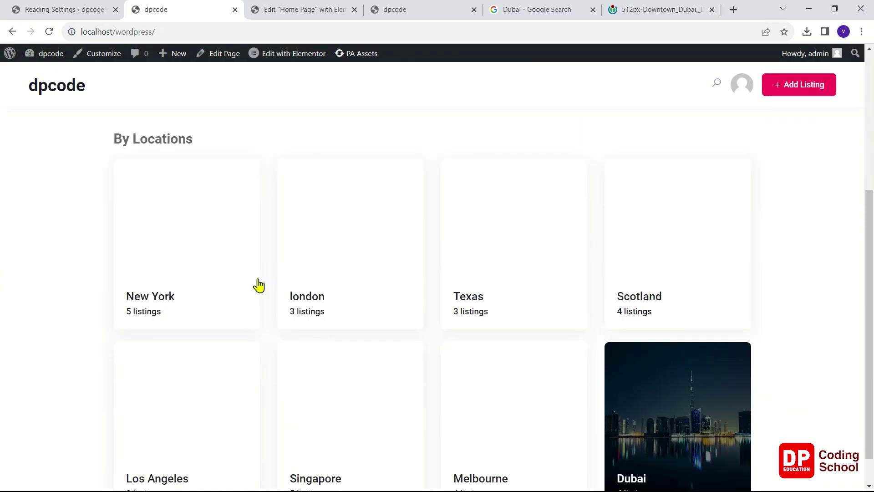
scroll(259, 285, down, 1)
scroll(259, 285, up, 1)
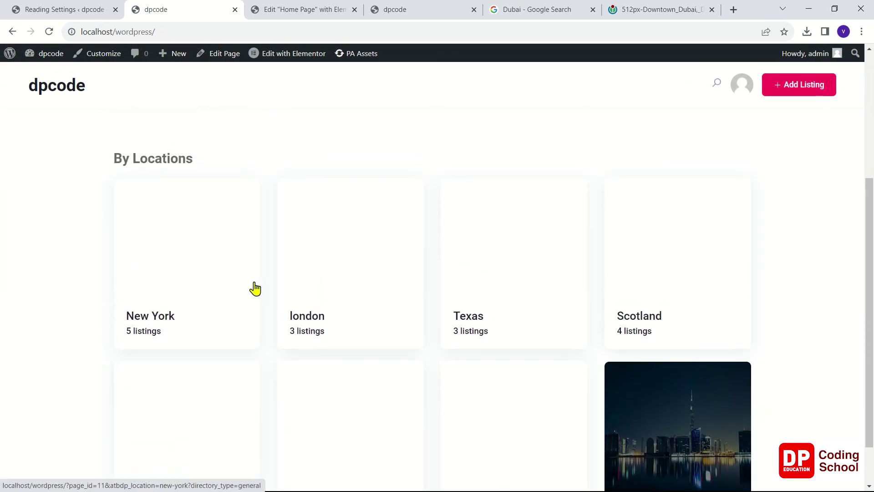
scroll(254, 288, down, 1)
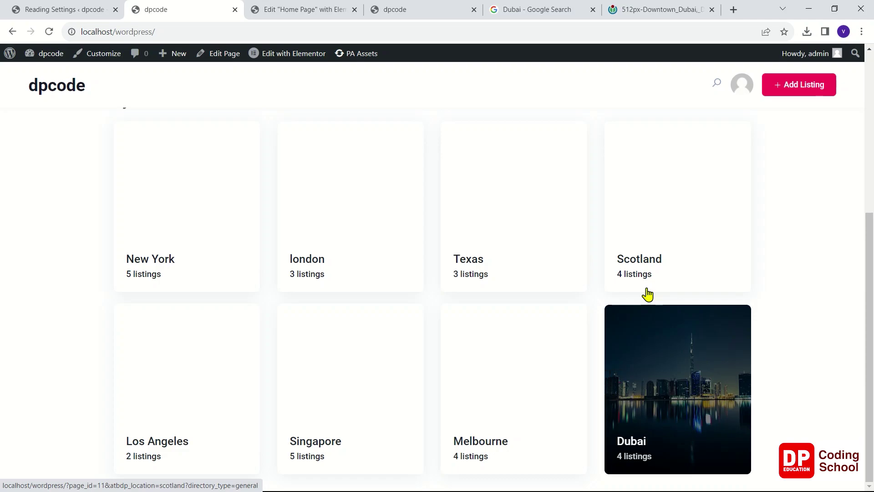
click(140, 248)
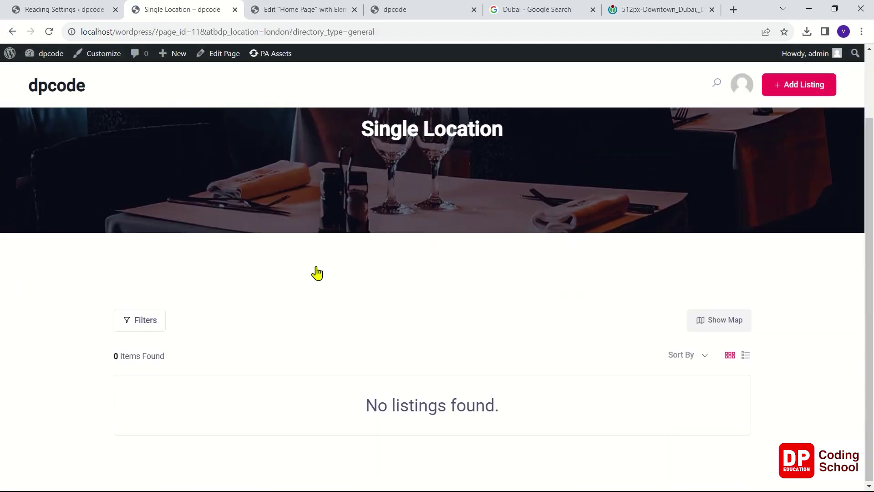
click(13, 32)
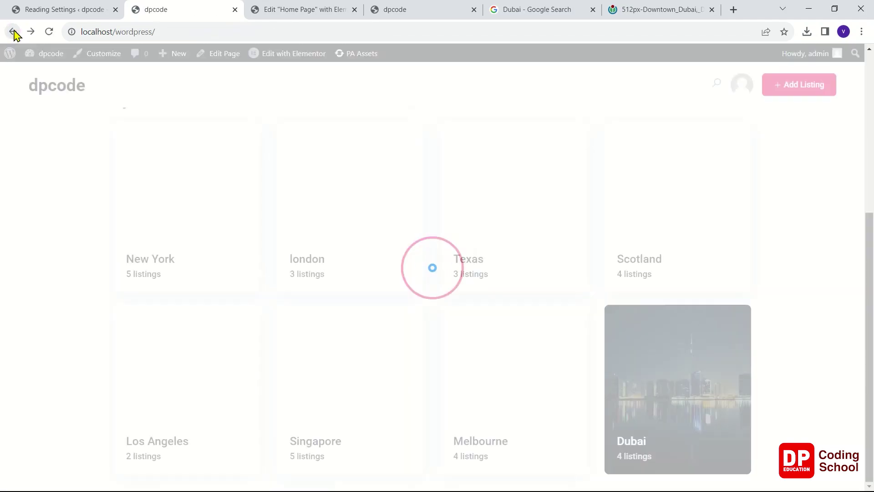
Search Google Images for the copied location name New York and download the 640px Empire State Building view
double_click(151, 258)
key(ctrl+c)
click(538, 9)
triple_click(137, 59)
key(ctrl+v)
key(Return)
click(97, 137)
click(624, 200)
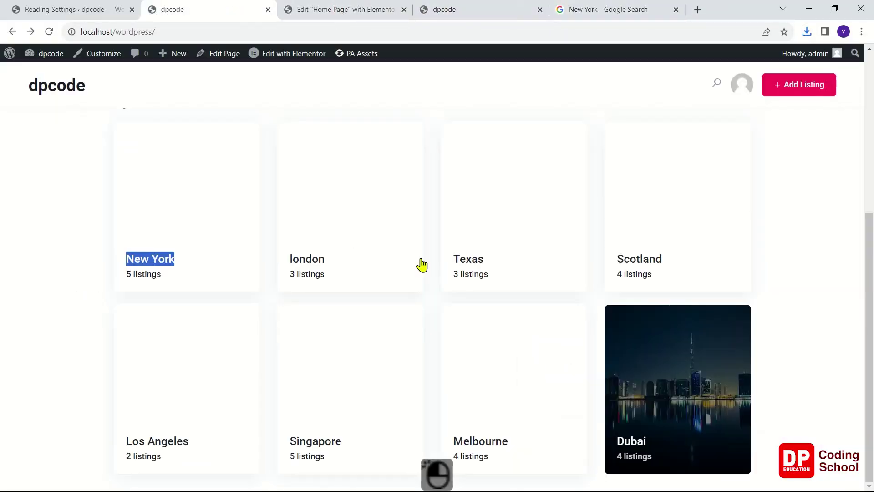
Copy the location name london from the site's front page and search Google Images for it
double_click(307, 259)
right_click(296, 260)
click(333, 350)
click(608, 9)
triple_click(137, 59)
key(ctrl+v)
key(Return)
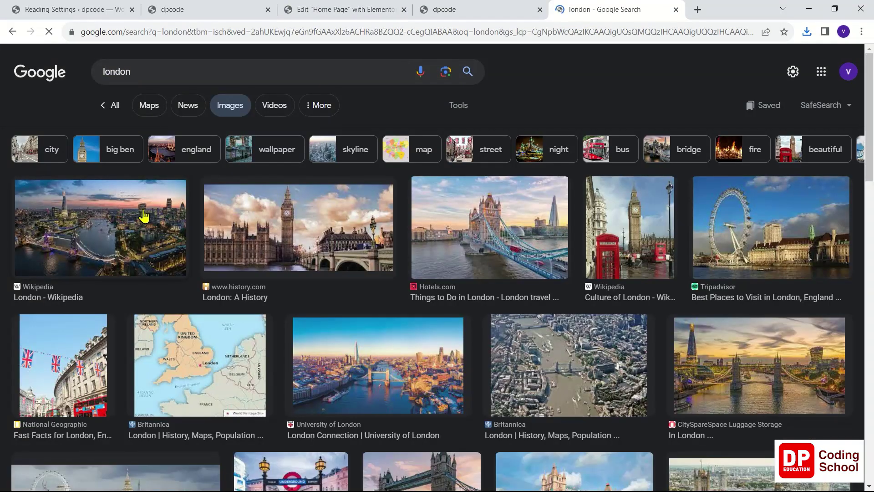
Open the Wikipedia London Skyline image from the results and download its small 640 × 360 px version
click(144, 216)
click(674, 210)
click(652, 232)
click(834, 400)
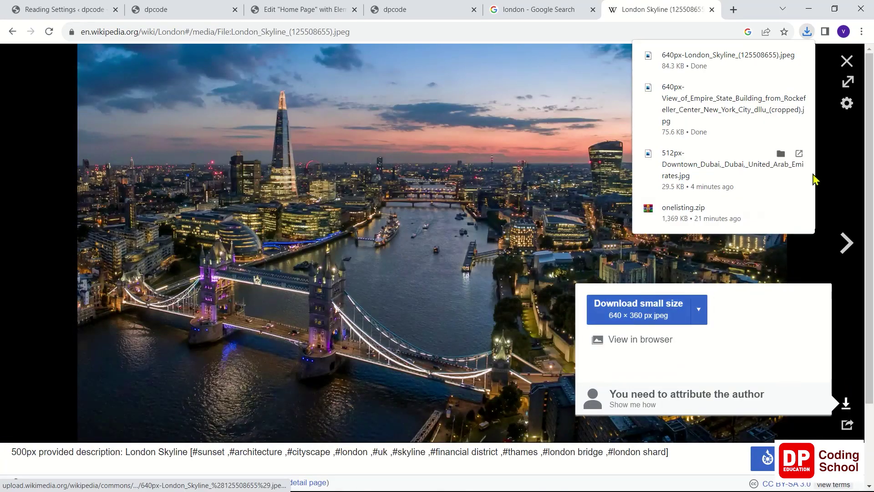
Return to the WordPress Locations list, open the next location for editing and bring up the media upload for its image
click(421, 9)
click(32, 8)
click(118, 158)
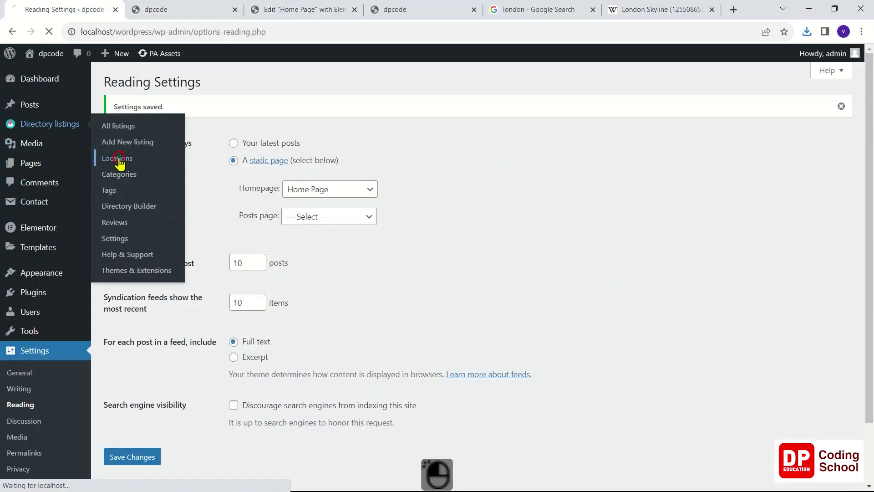
click(400, 213)
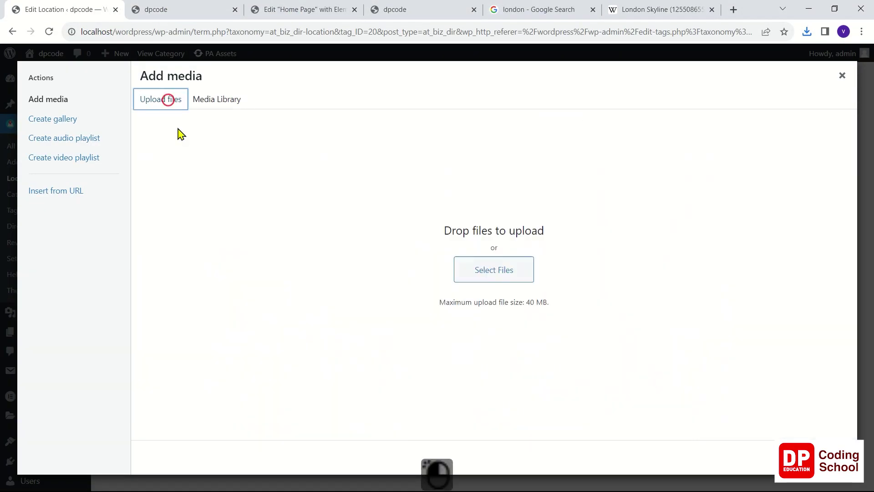
Upload the downloaded 640px London Skyline image from the Downloads folder as the london location's image and update the location
click(469, 264)
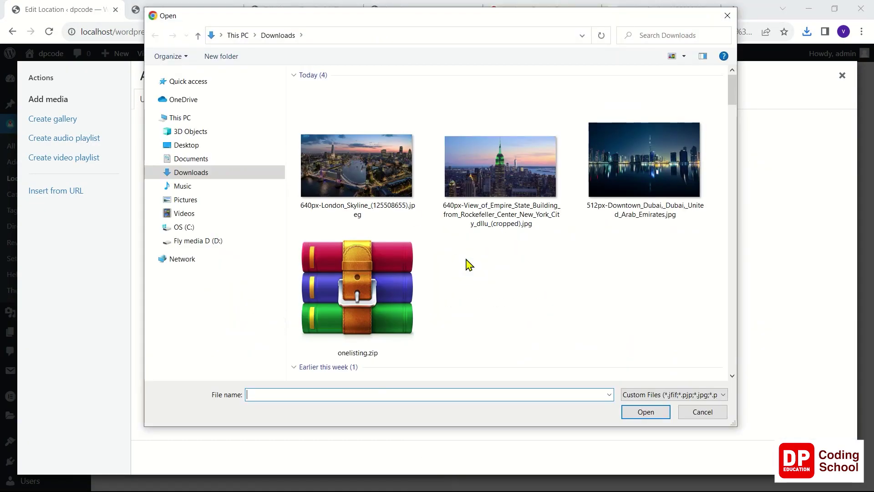
click(357, 166)
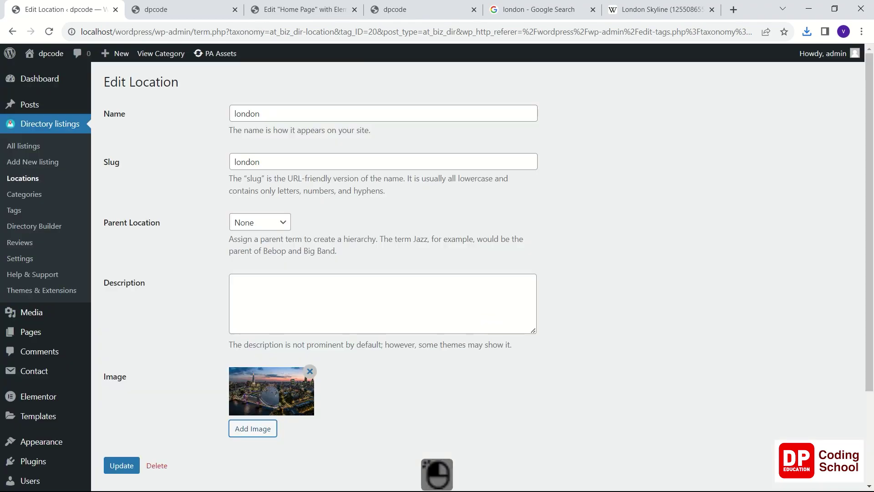
click(122, 465)
Set the downloaded 640px Empire State Building view as the New York location's image, update it and return to the Locations list
click(175, 9)
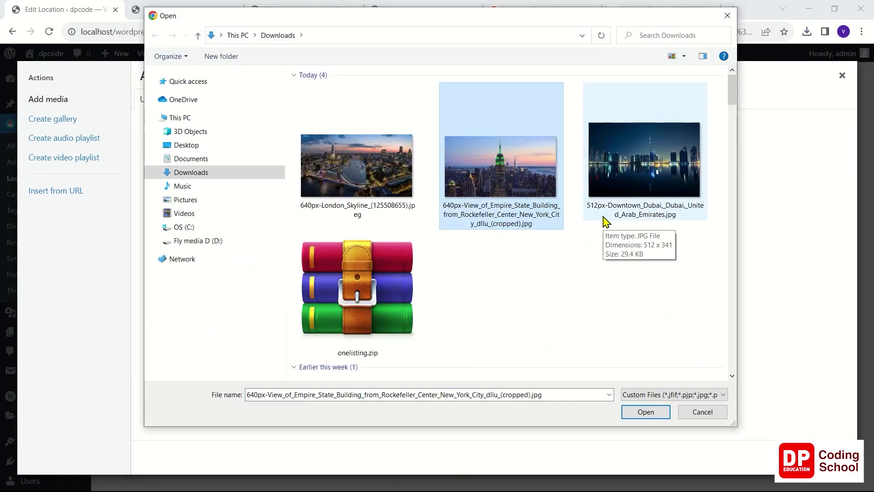
click(120, 345)
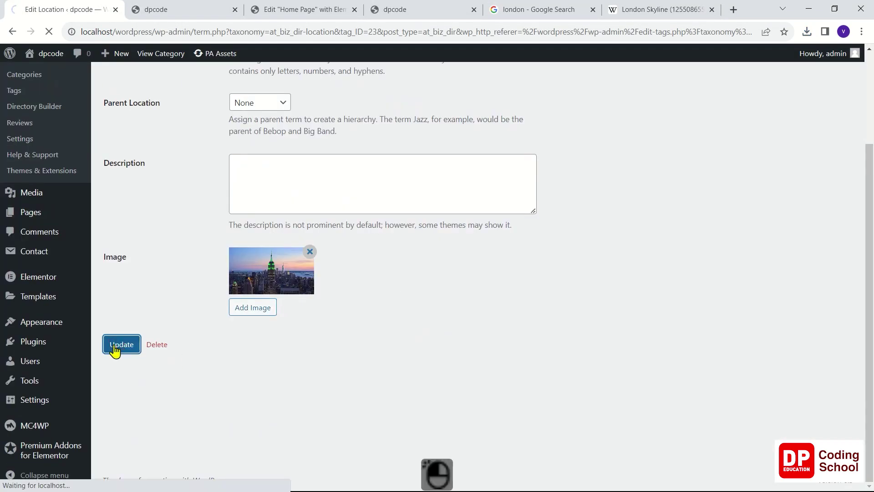
click(171, 130)
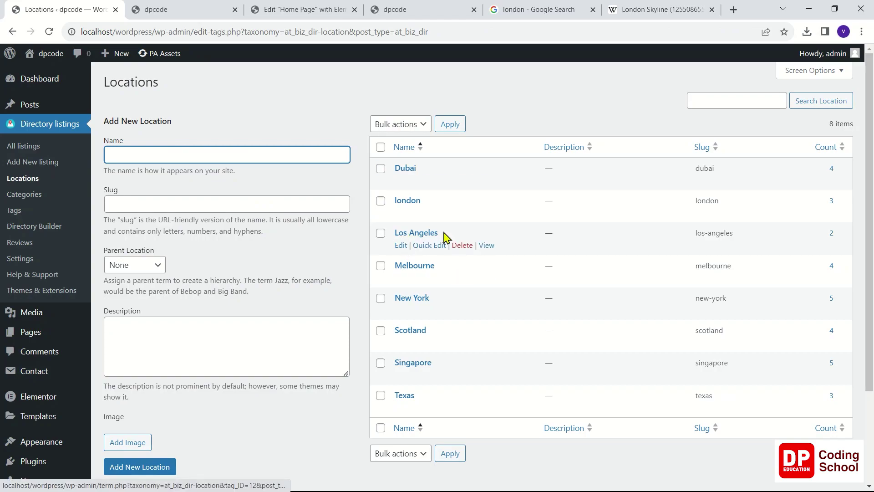
Search Google Images for Scotland and bring up the save options for the Delicious picture of standing stones under a purple sky
right_click(406, 238)
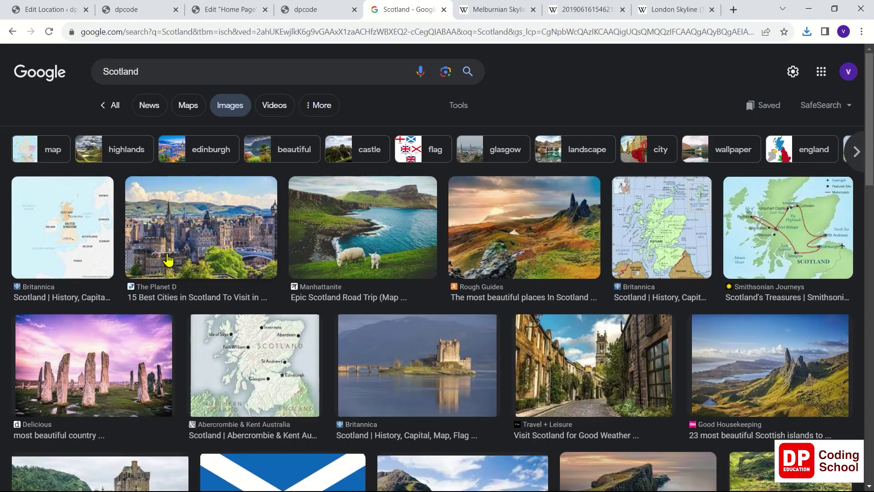
scroll(370, 354, down, 4)
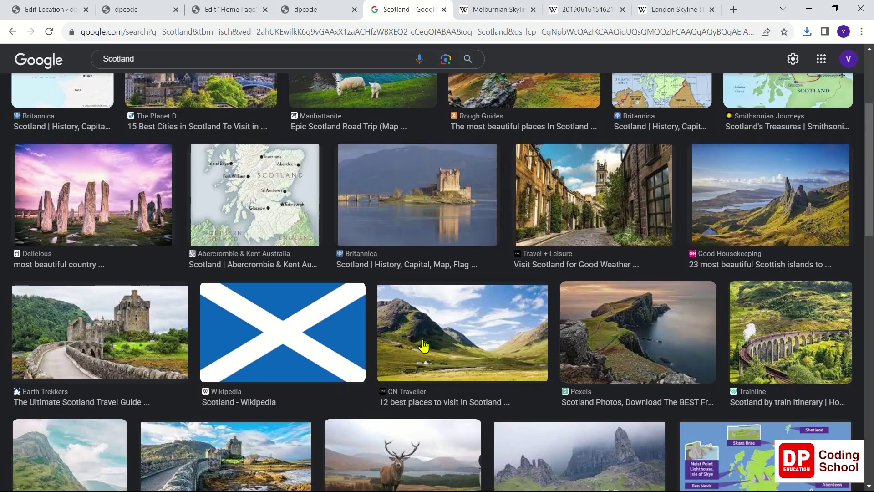
scroll(370, 354, up, 3)
scroll(378, 358, down, 2)
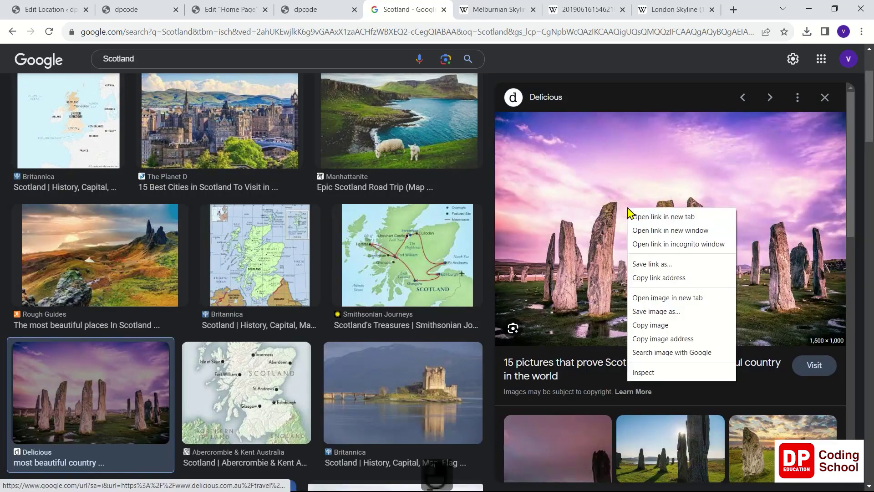